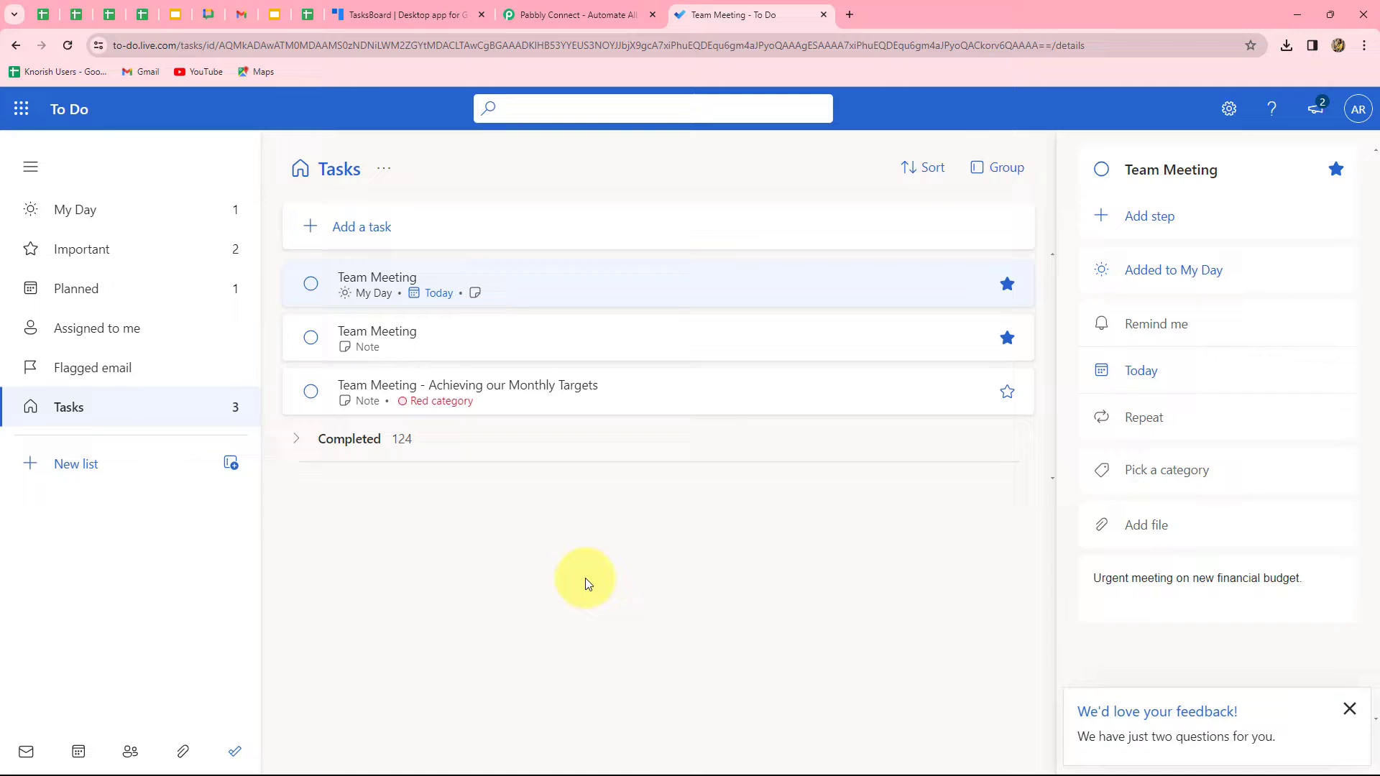
Step: Switch to the Pabbly site, sign in to the account and open the Pabbly Connect app
click(364, 13)
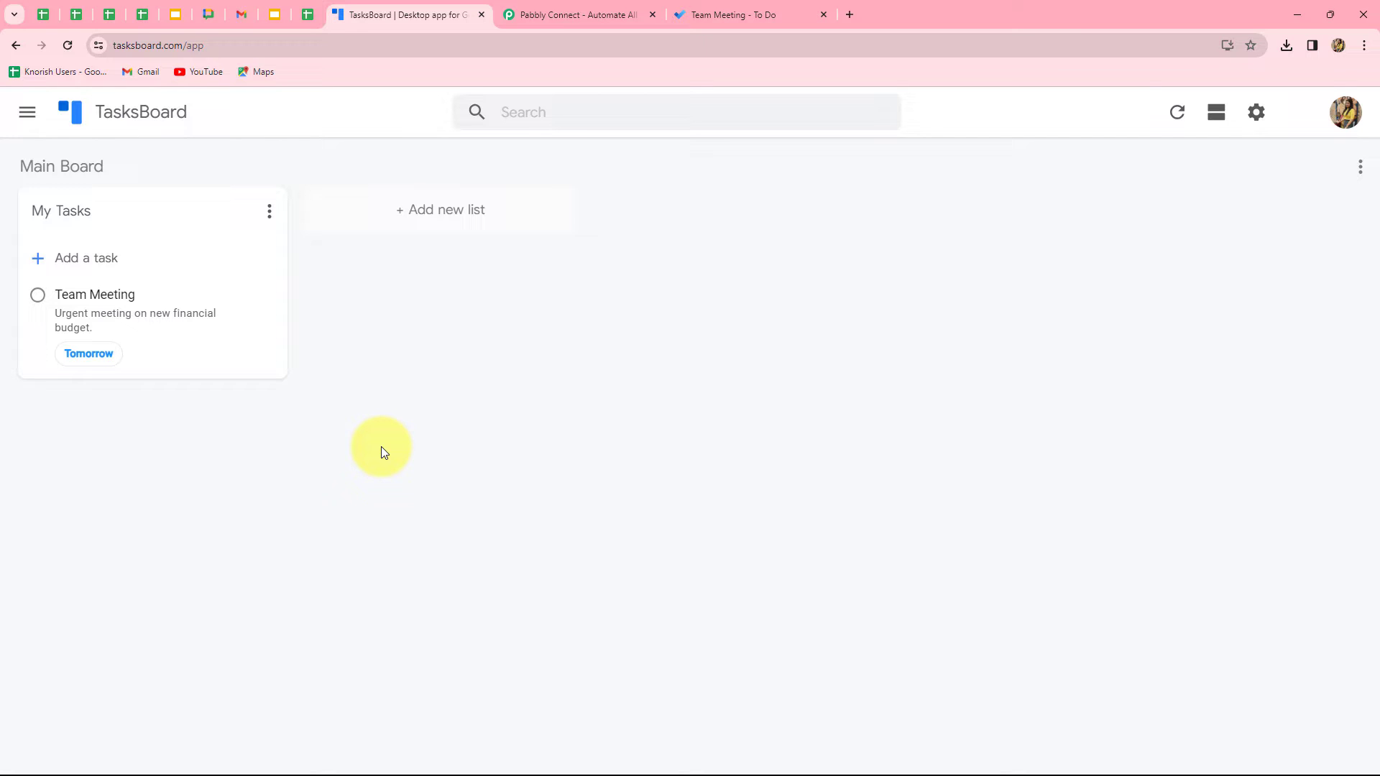
click(606, 13)
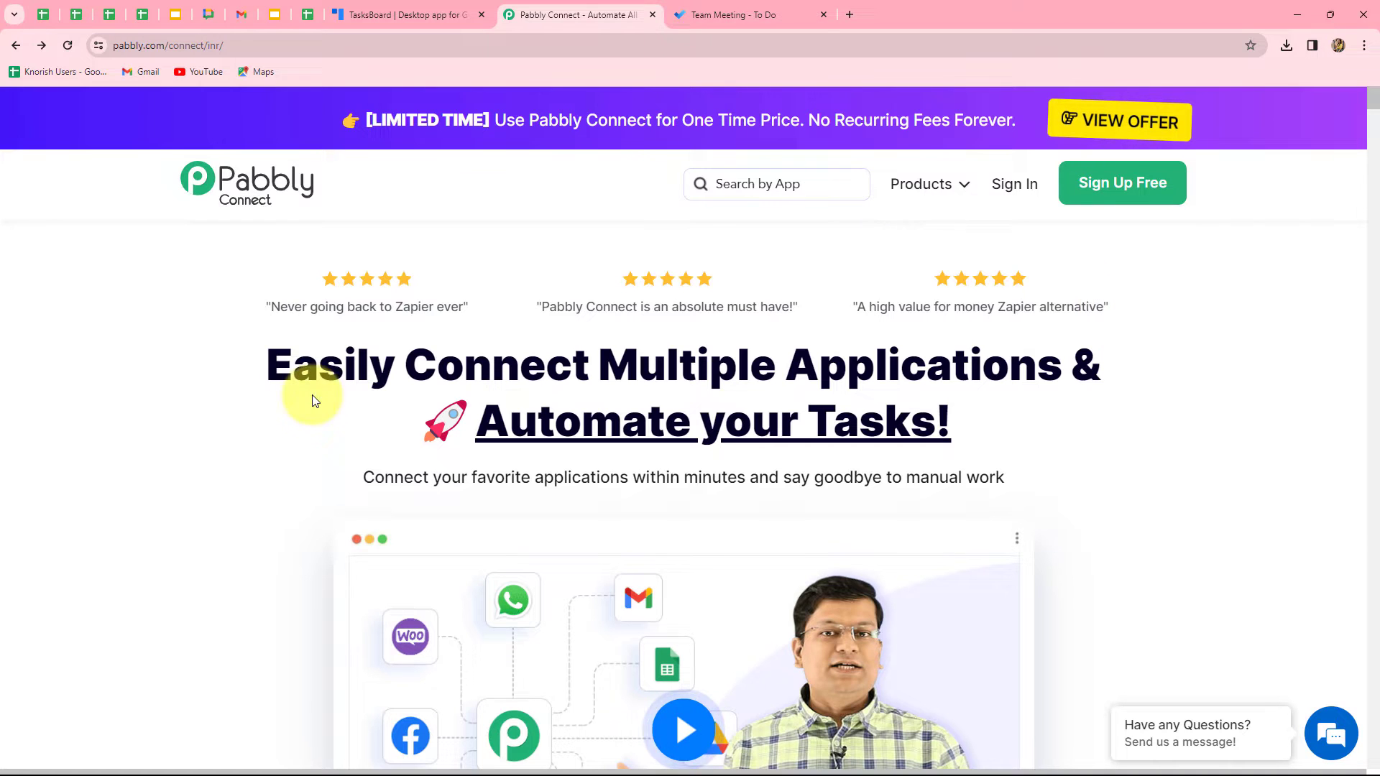
drag(293, 365, 1012, 435)
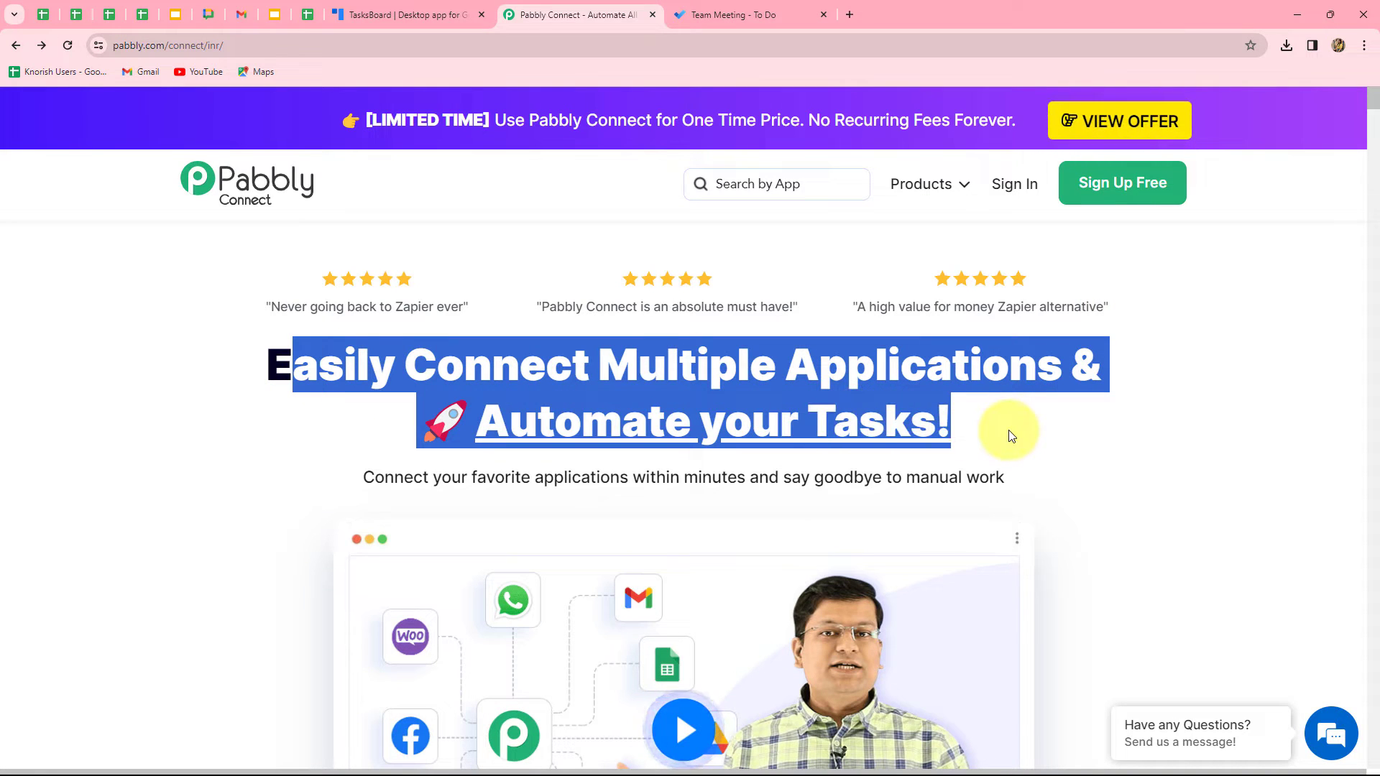
click(1009, 431)
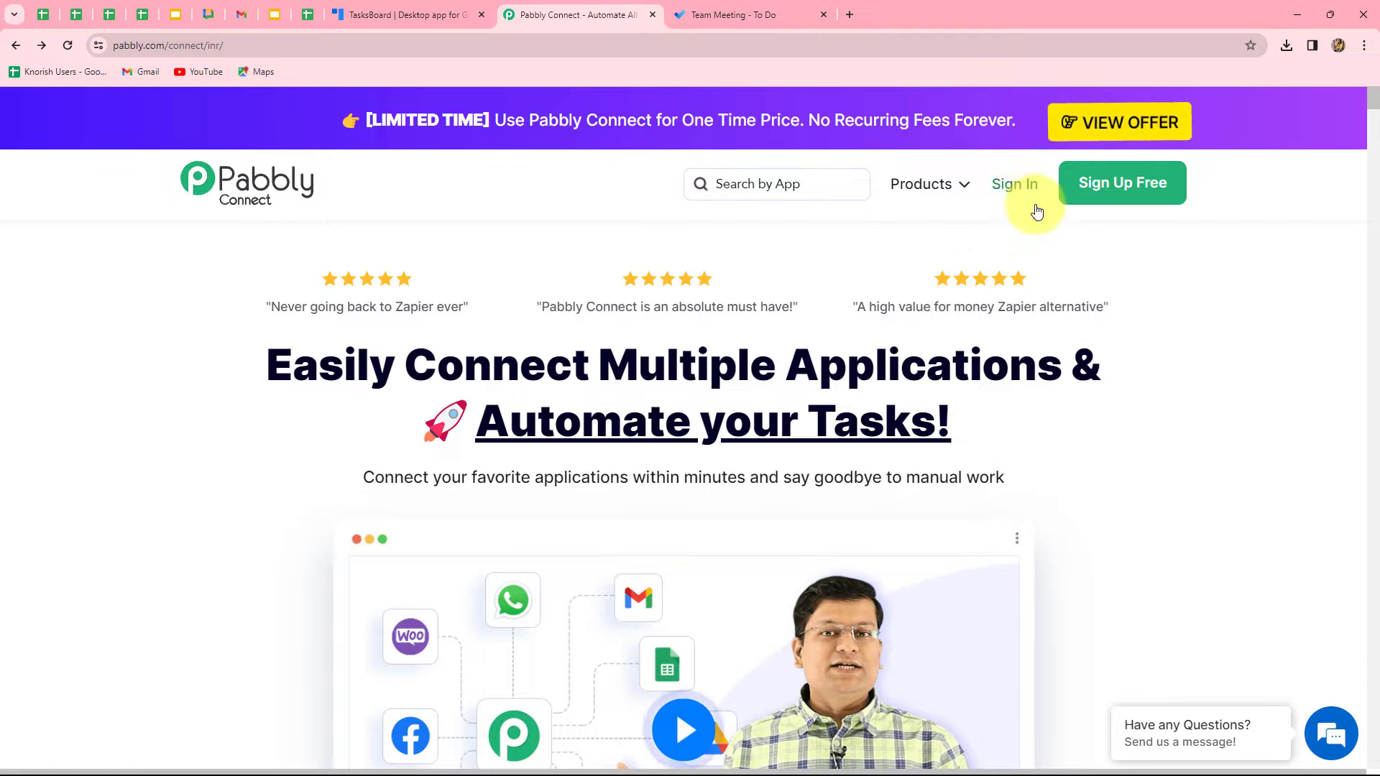
click(1015, 185)
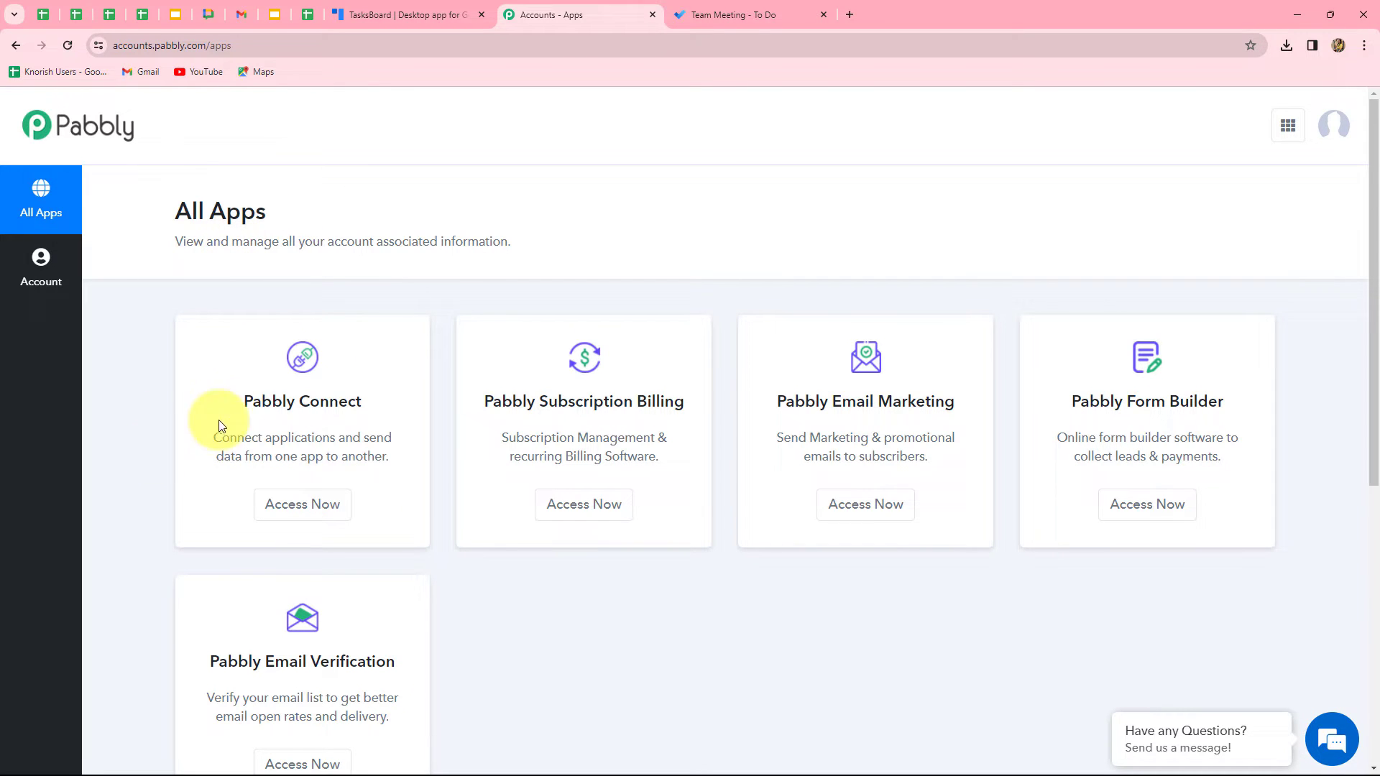
drag(246, 397, 364, 450)
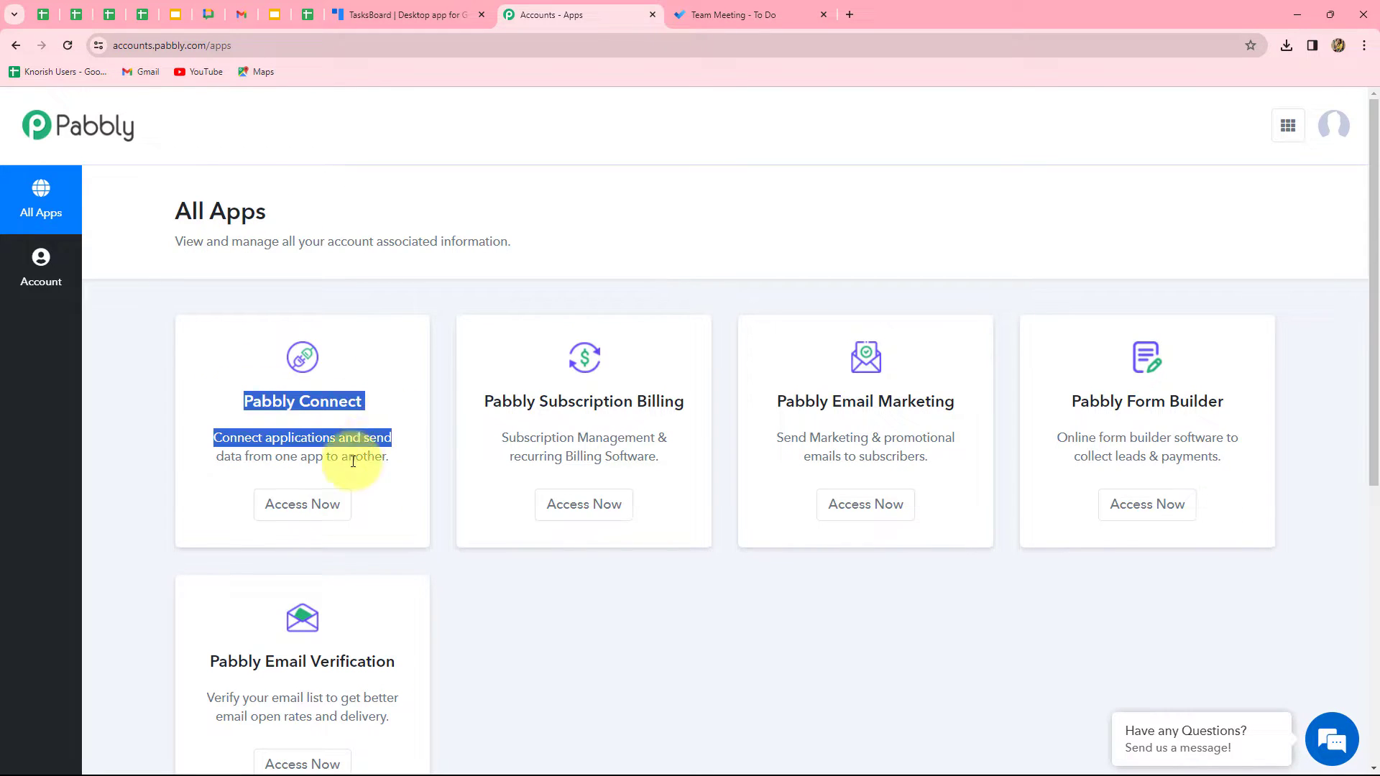
click(308, 504)
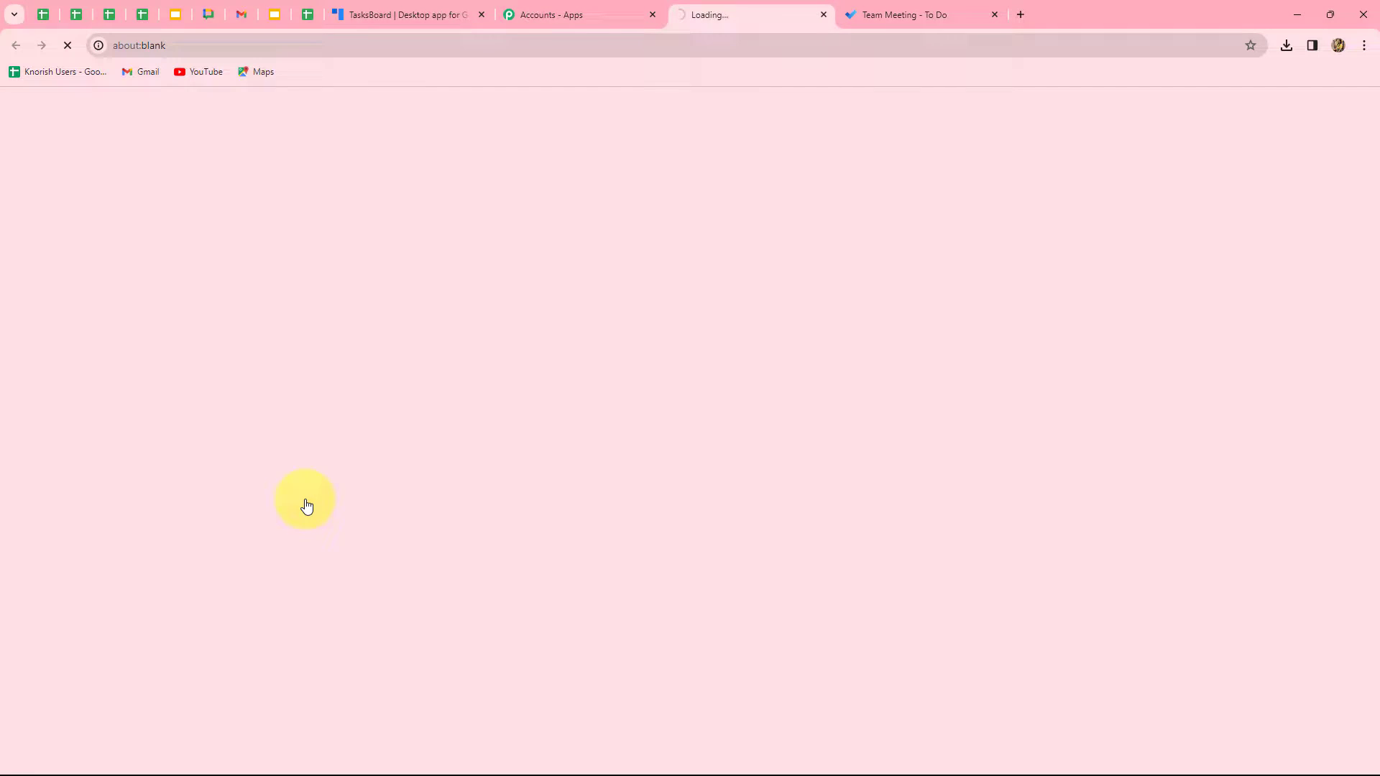
Step: Create a workflow named "Create Microsoft To Do Task from Google Task" in the "Microsoft To Do &Google Task Automation" folder
scroll(794, 552, down, 3)
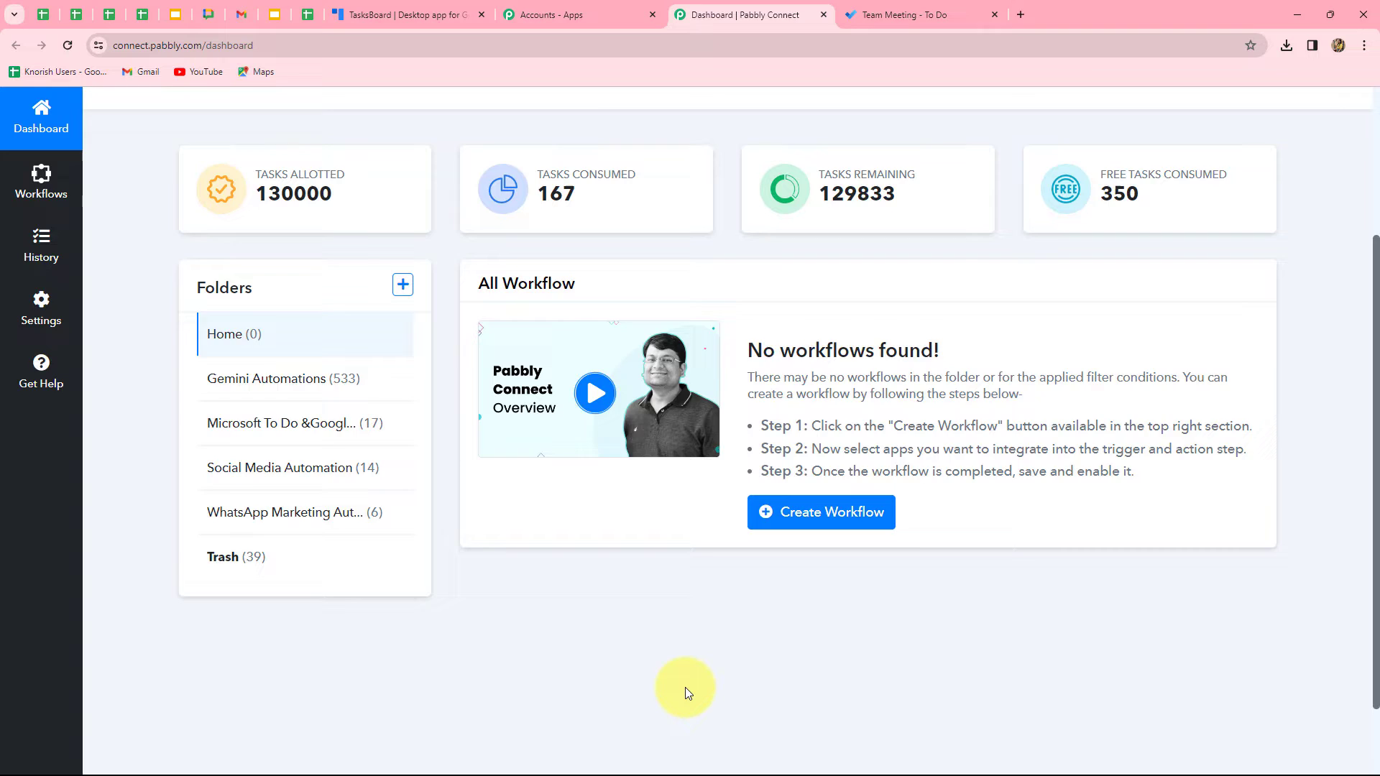
scroll(684, 687, up, 2)
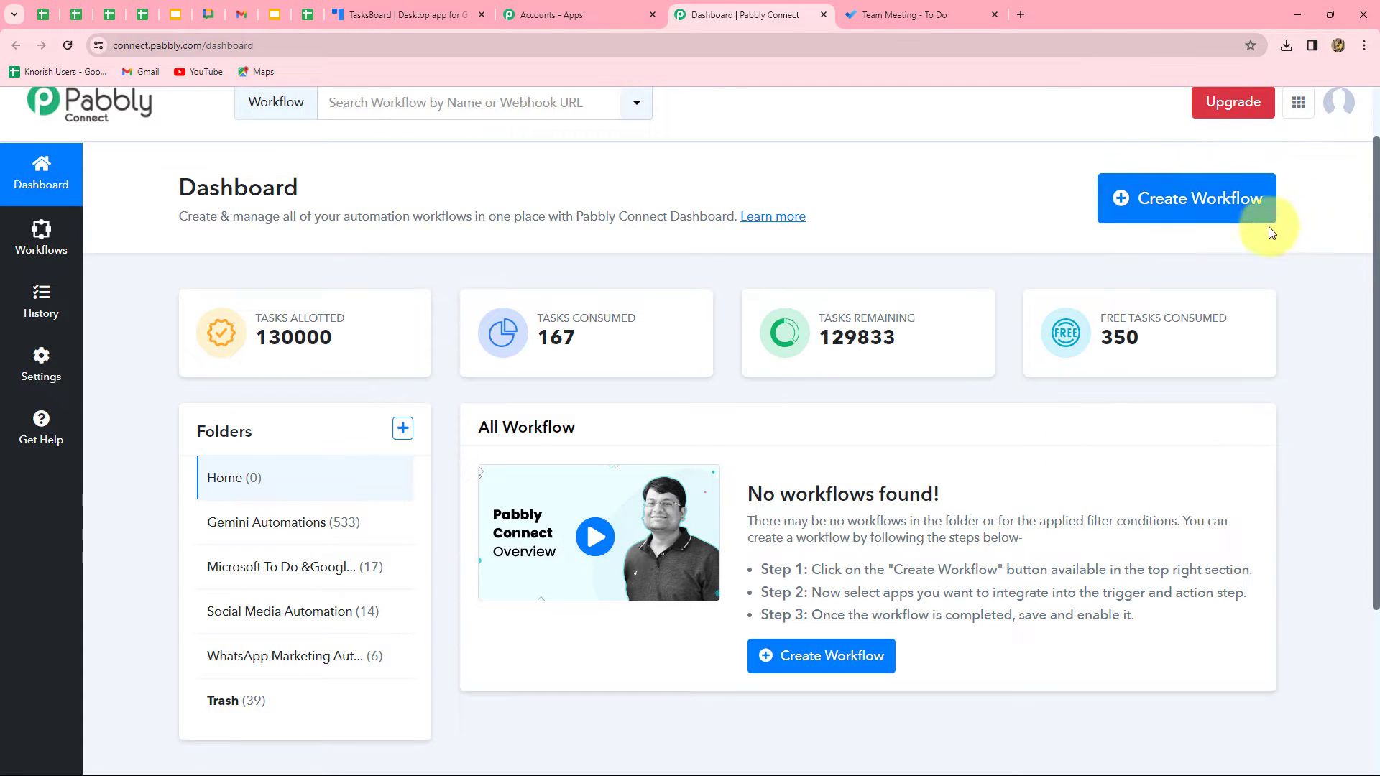
click(1199, 214)
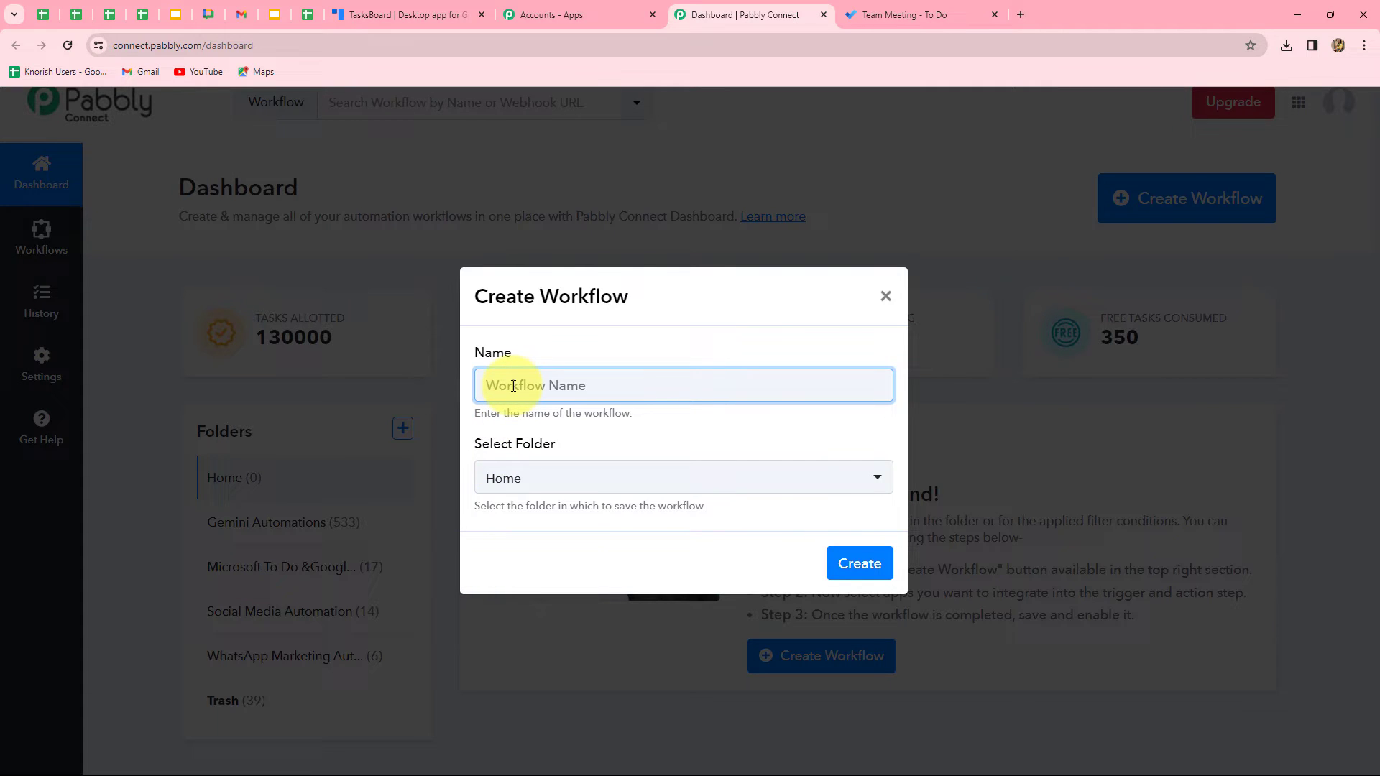
text(Create Microsoft To Do Task from Google Task)
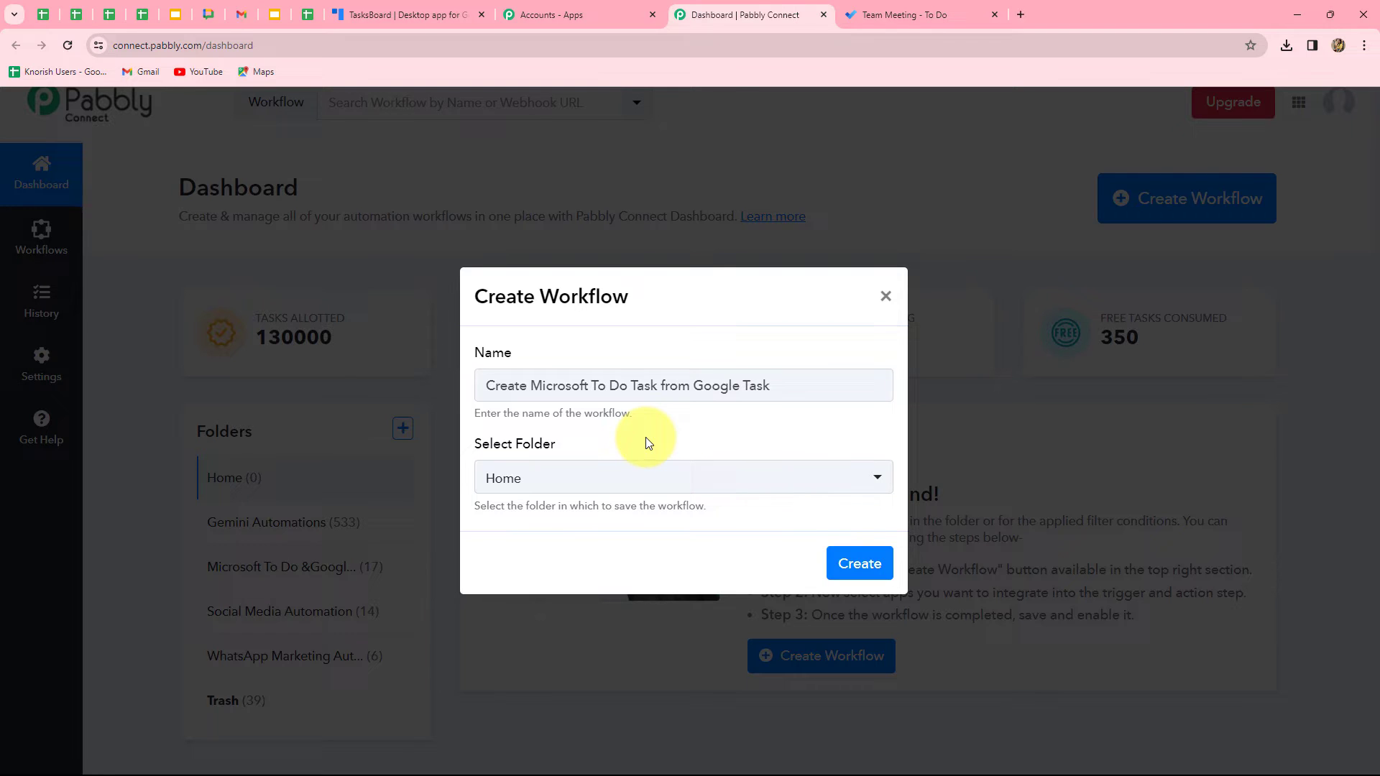
click(603, 492)
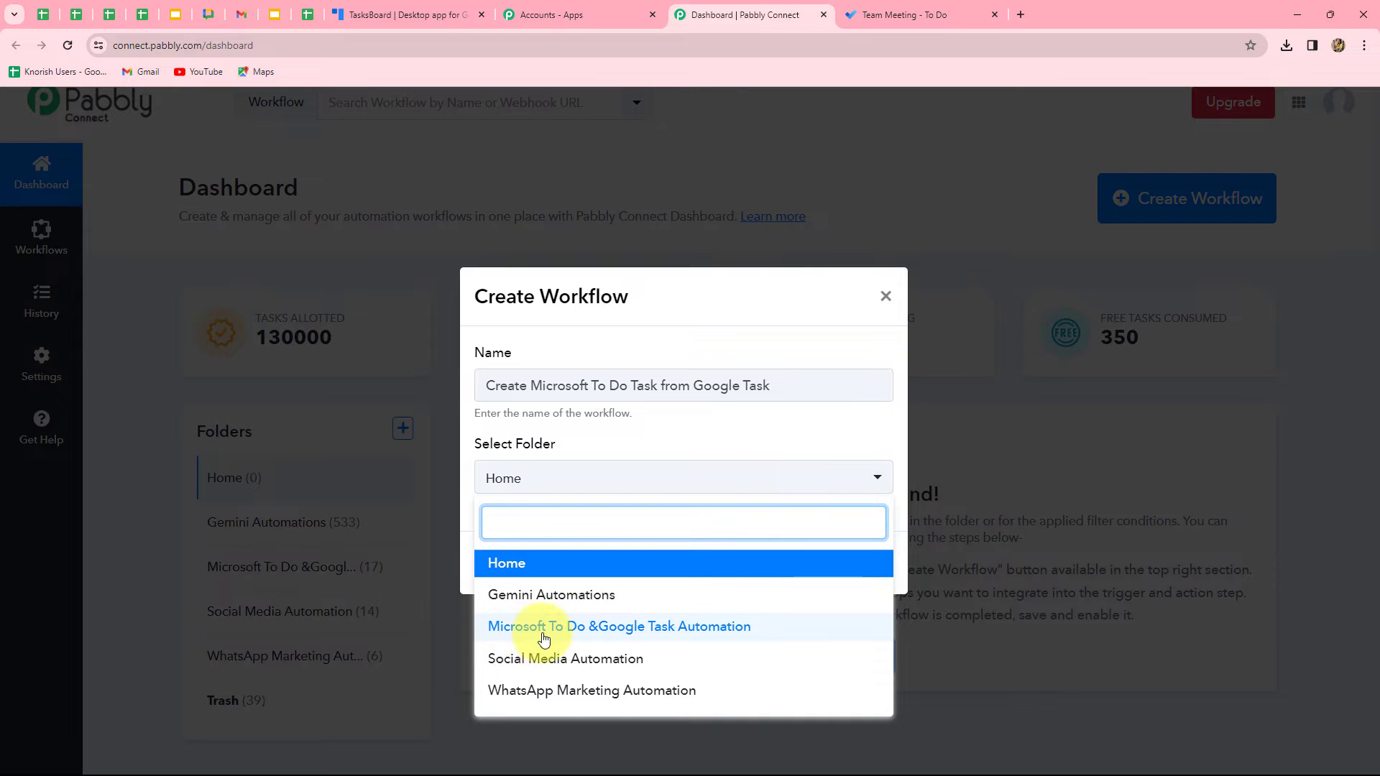
click(642, 631)
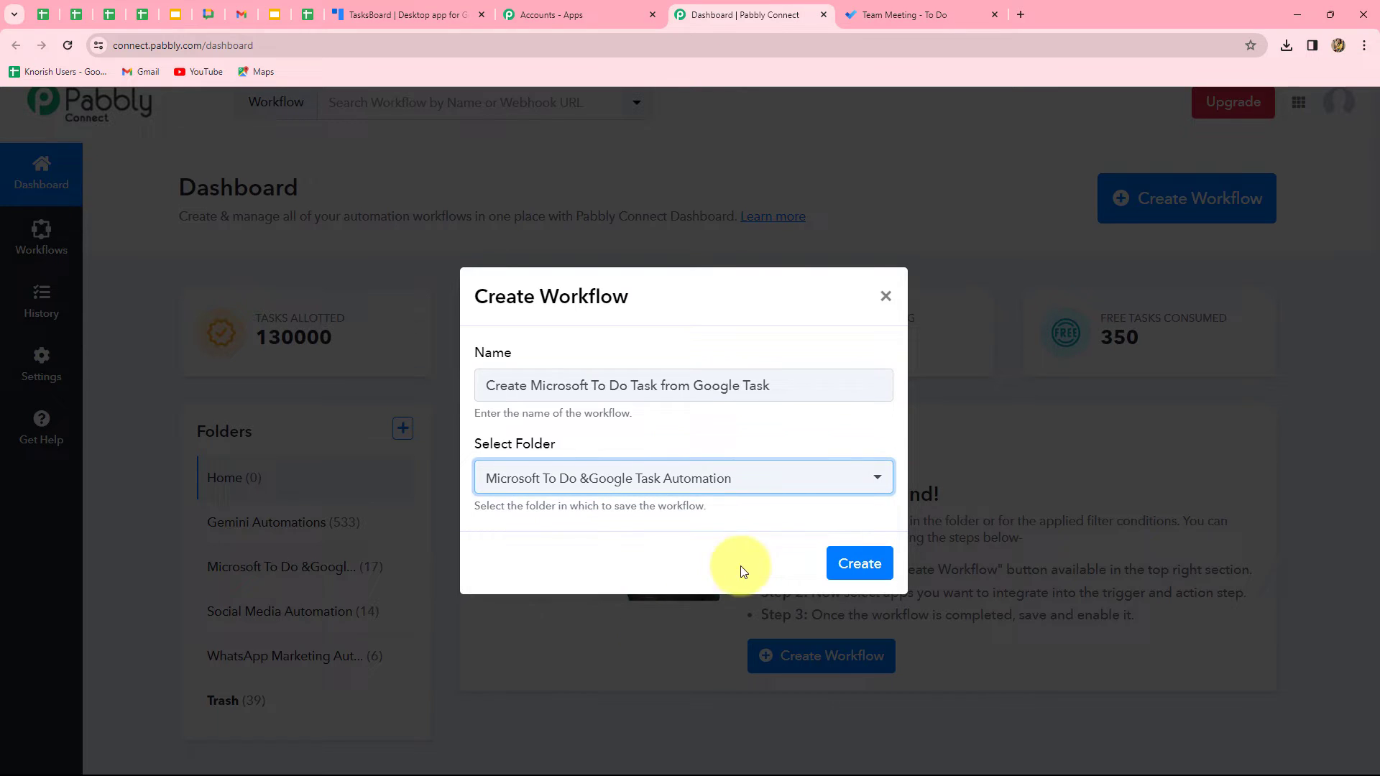
click(872, 568)
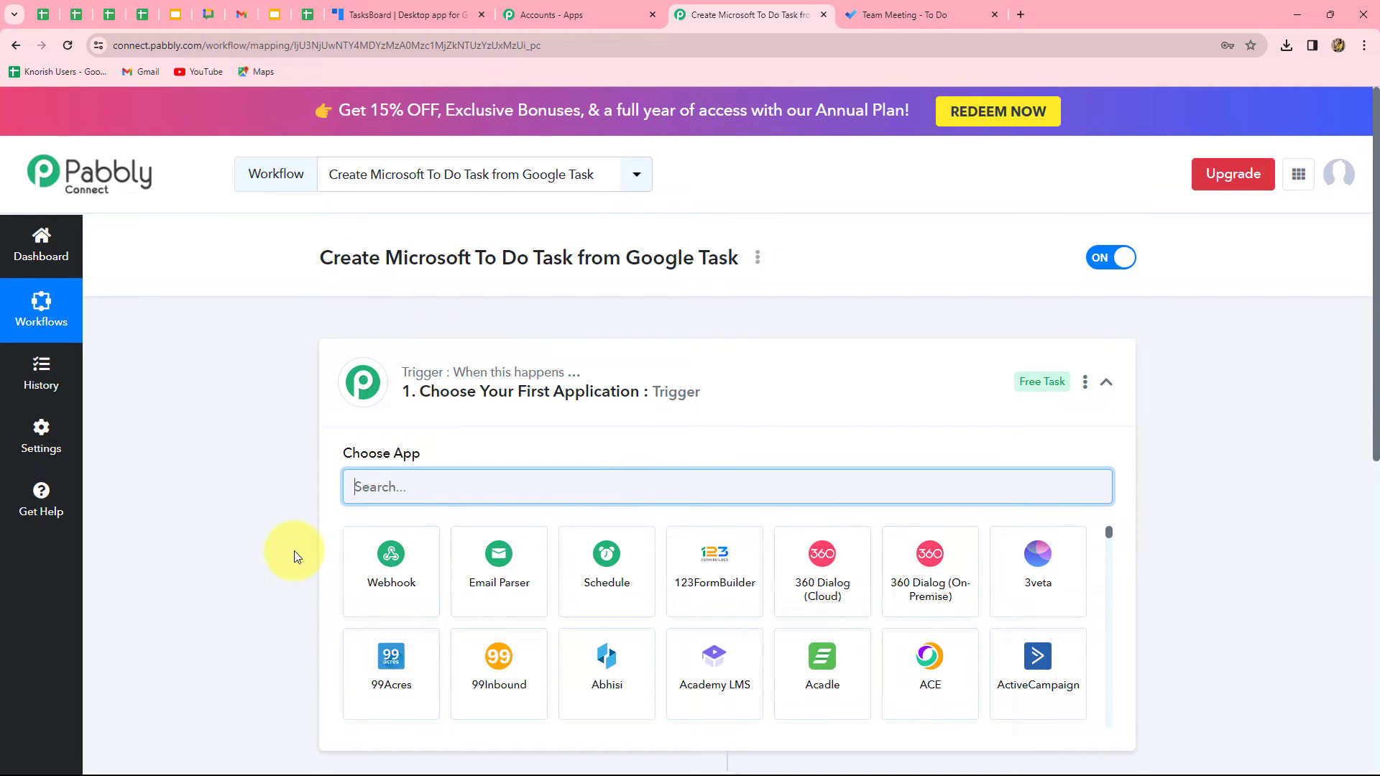
Step: Set the workflow's trigger application to Google Tasks with New Task as the trigger event
scroll(295, 551, down, 4)
scroll(400, 160, up, 2)
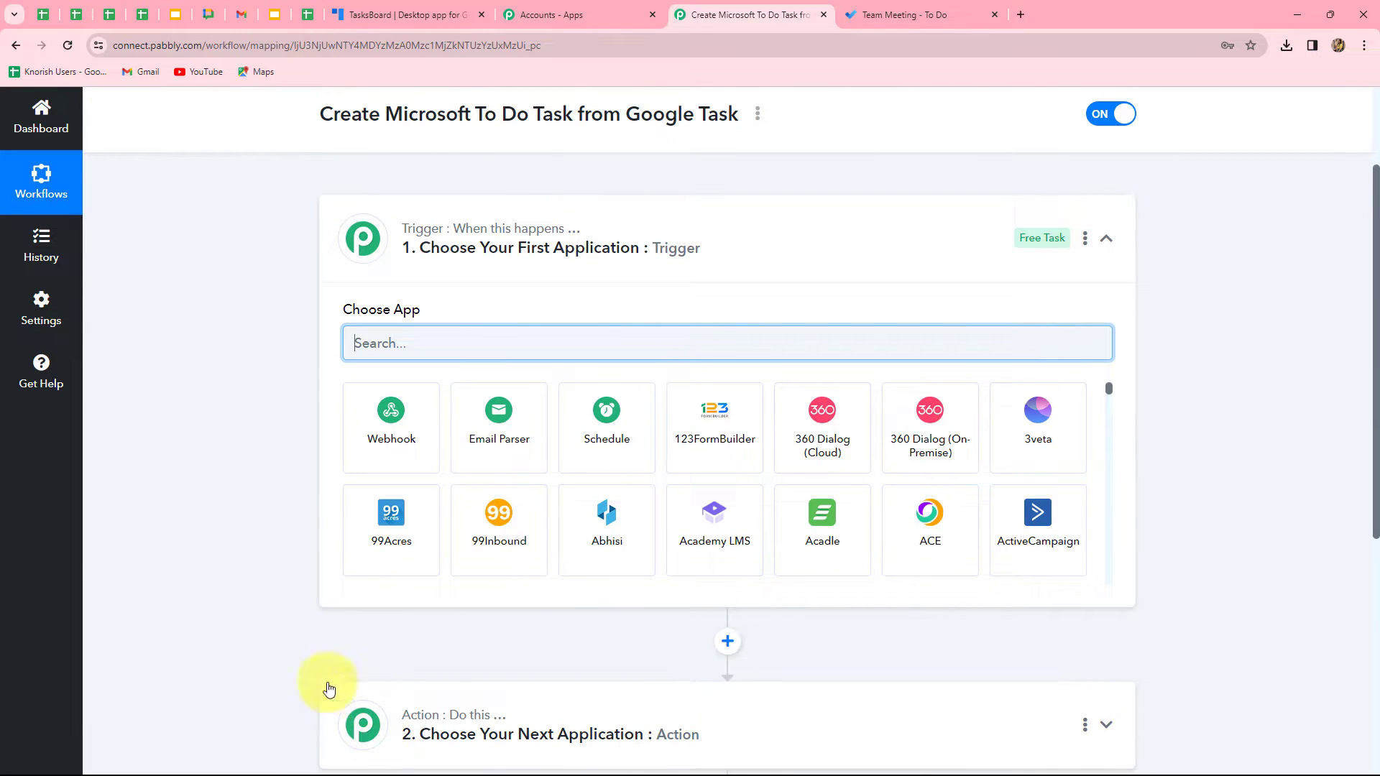
scroll(235, 658, up, 2)
scroll(235, 658, down, 3)
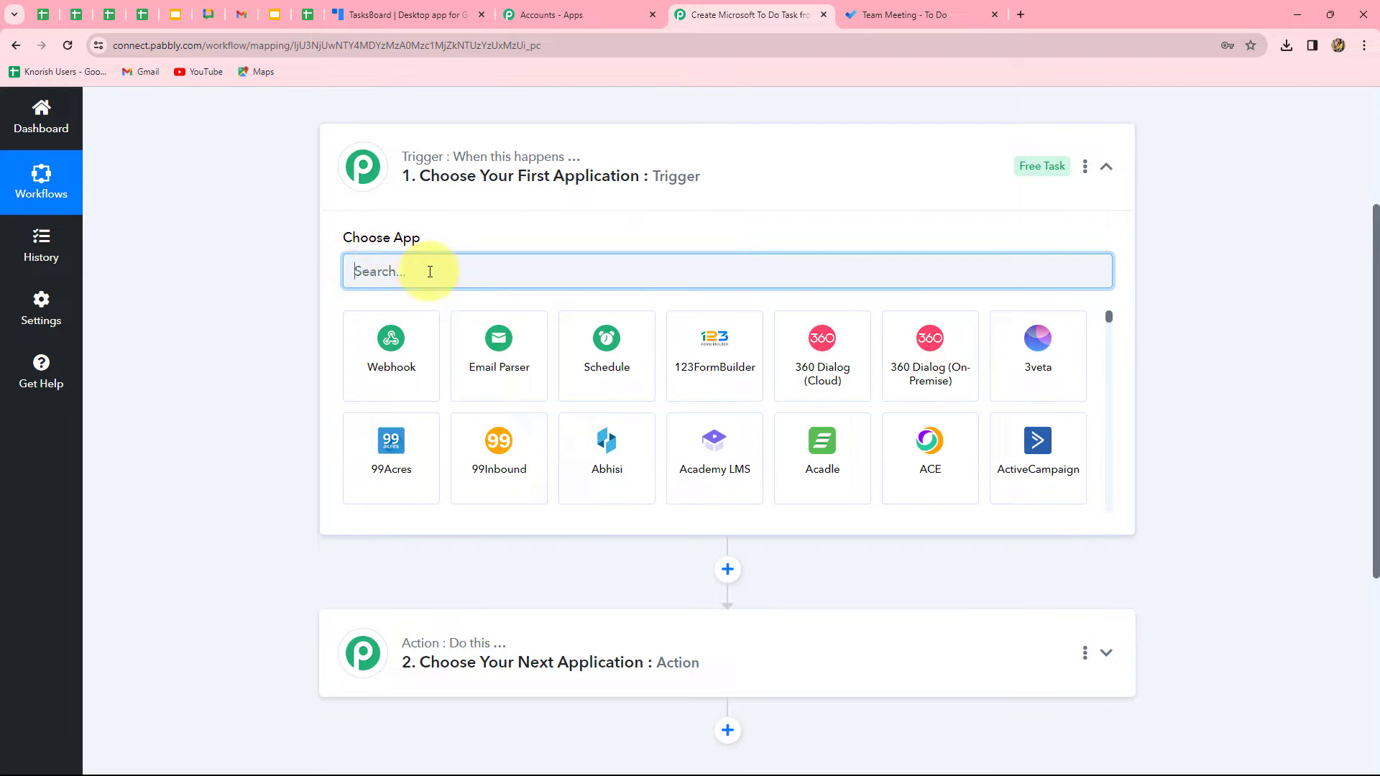
click(392, 15)
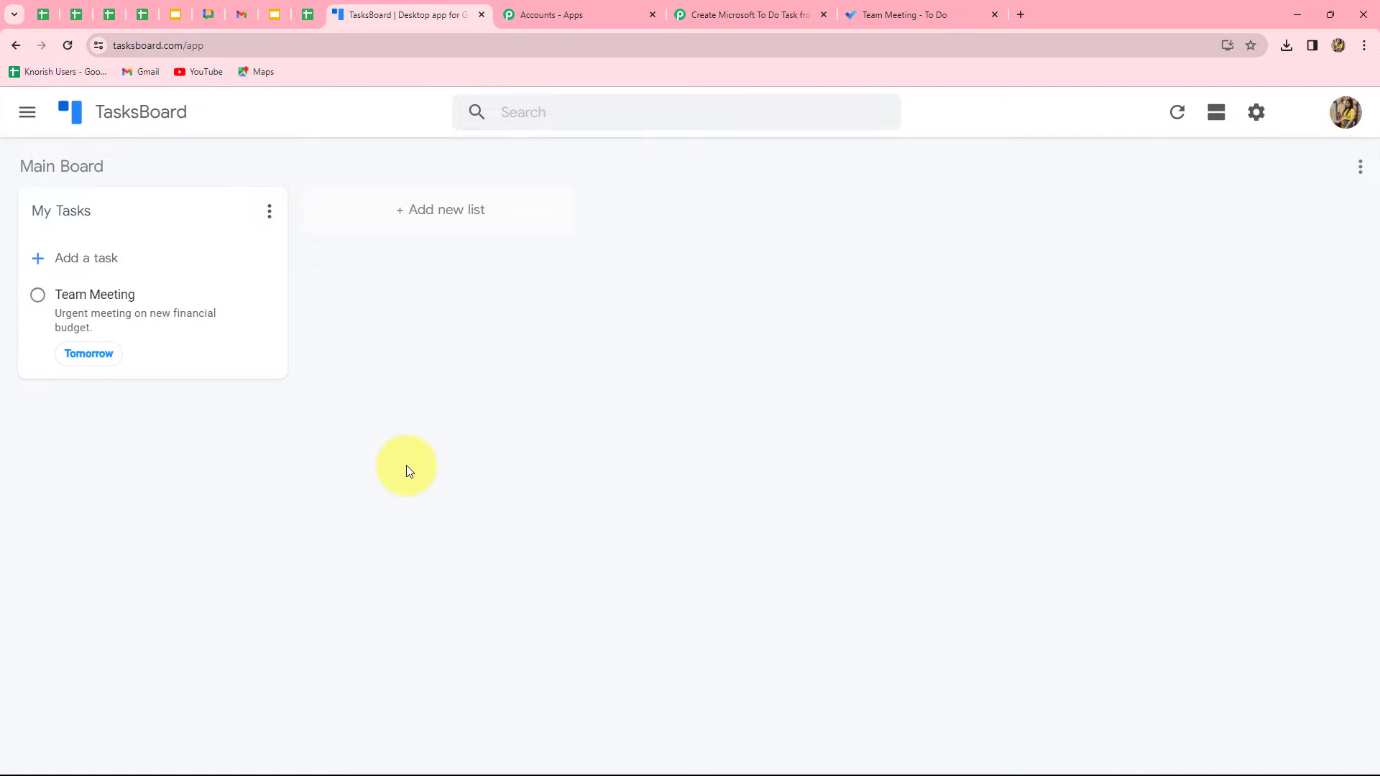
click(752, 14)
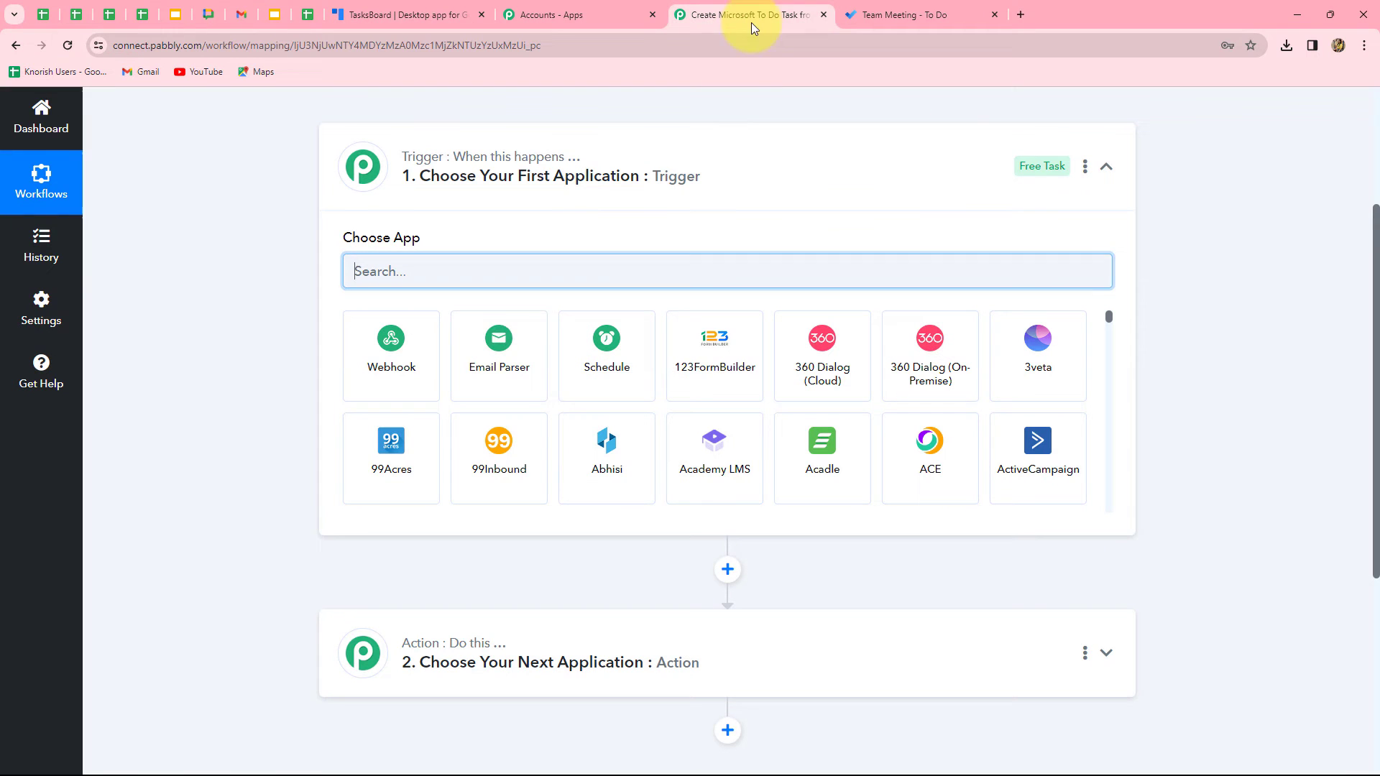
text(Google)
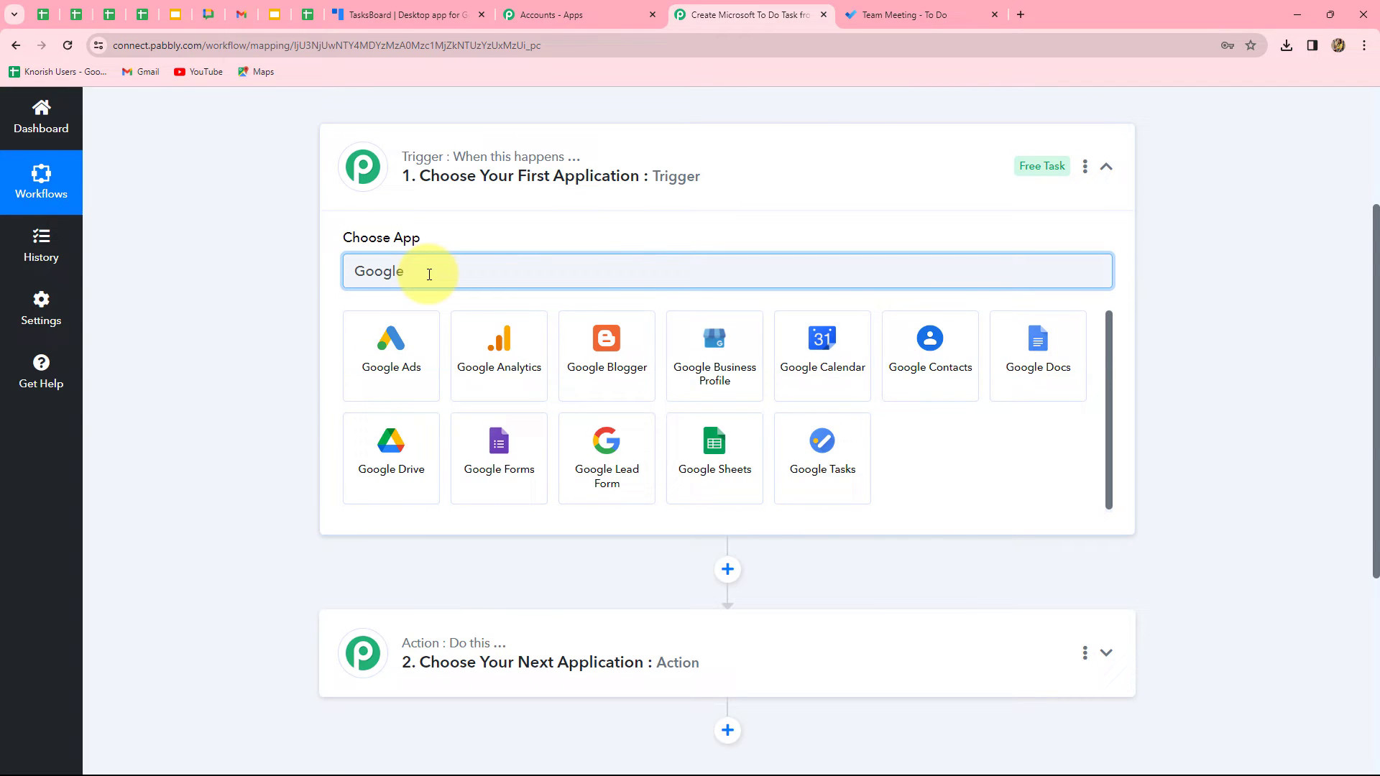
click(825, 481)
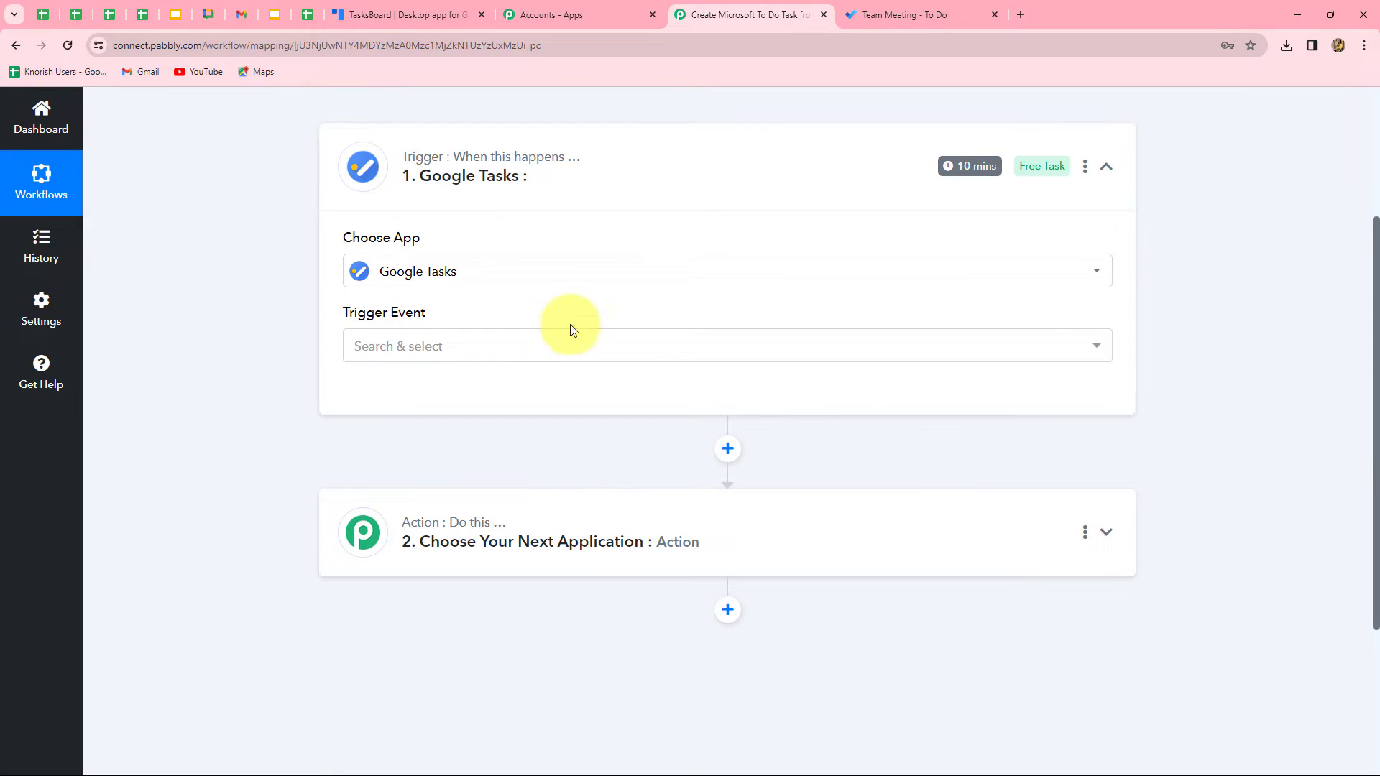
click(529, 354)
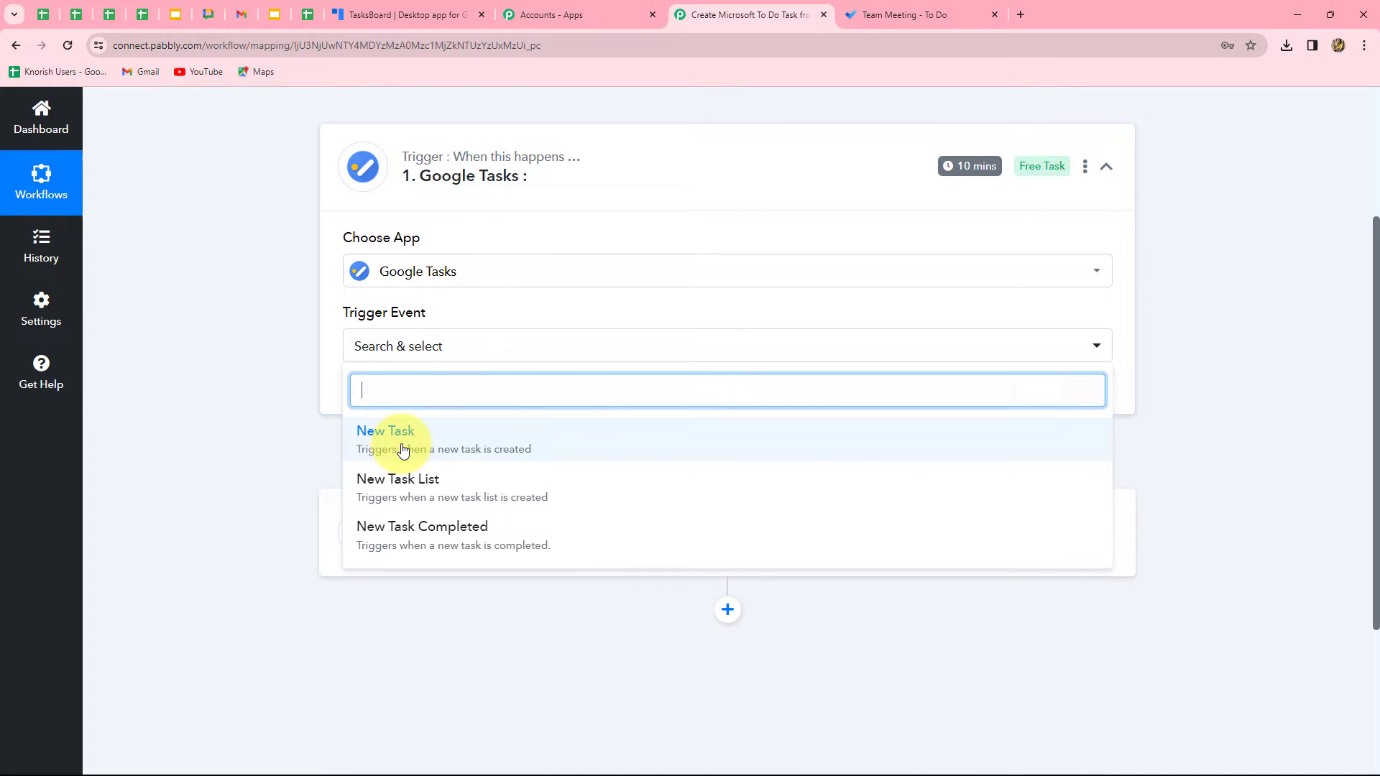
click(510, 455)
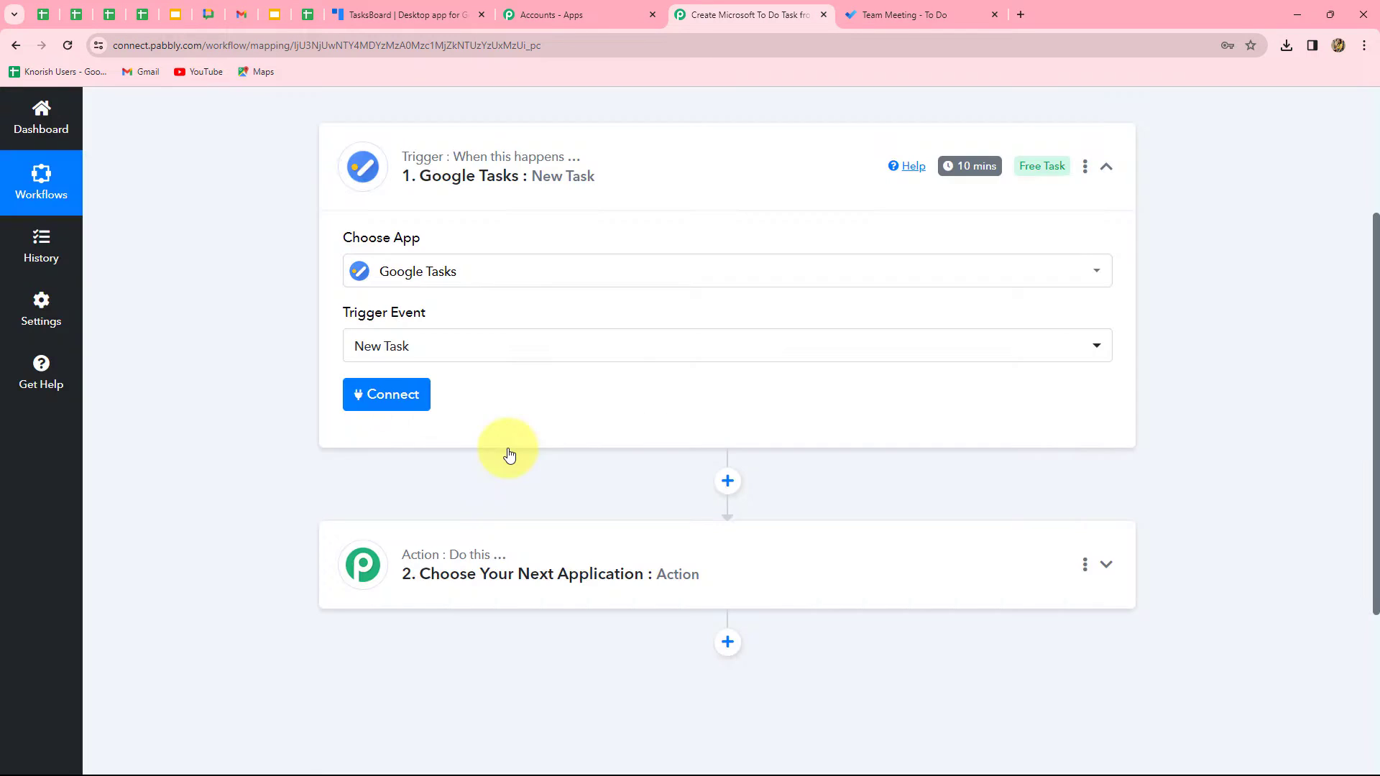
Step: Connect the Google Tasks trigger through a new connection by signing in with the Google account and allowing Pabbly Connect Tasks access
click(363, 385)
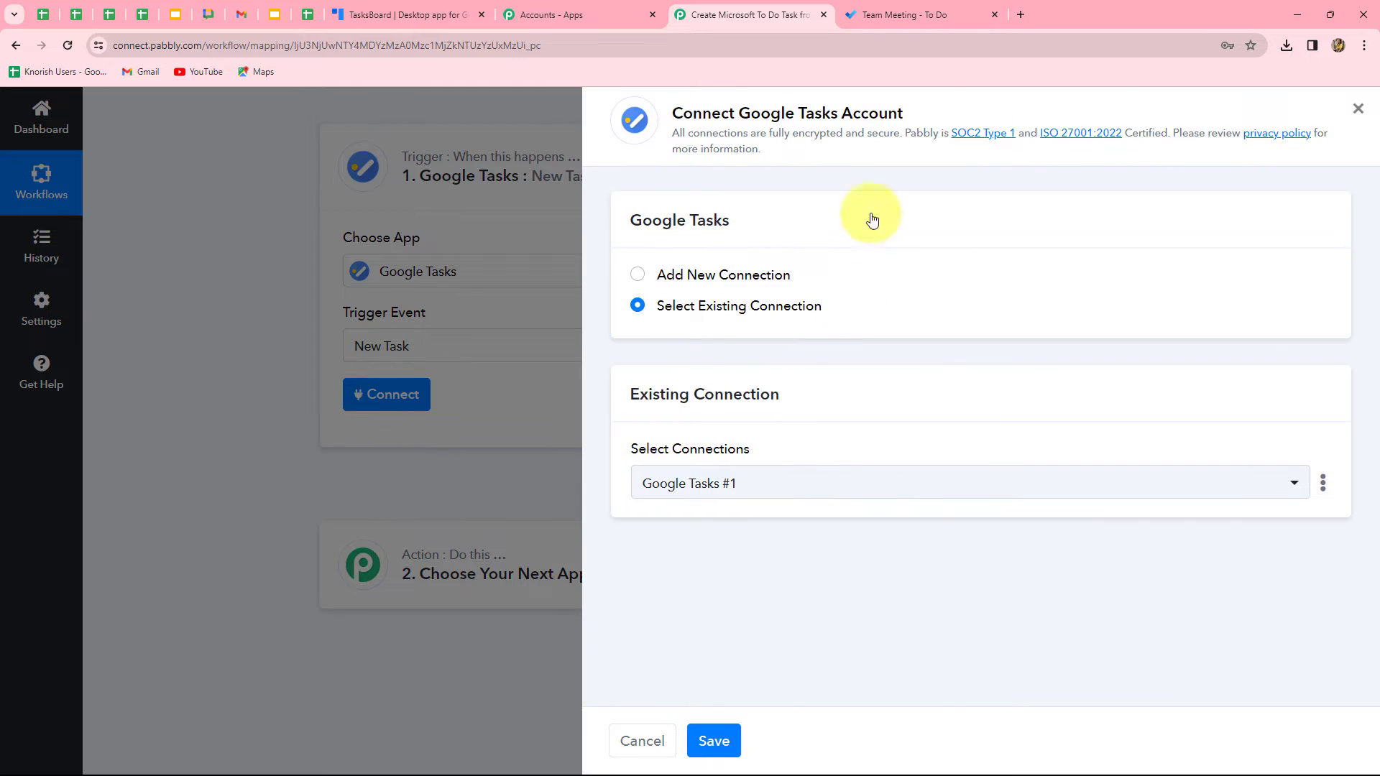
click(636, 274)
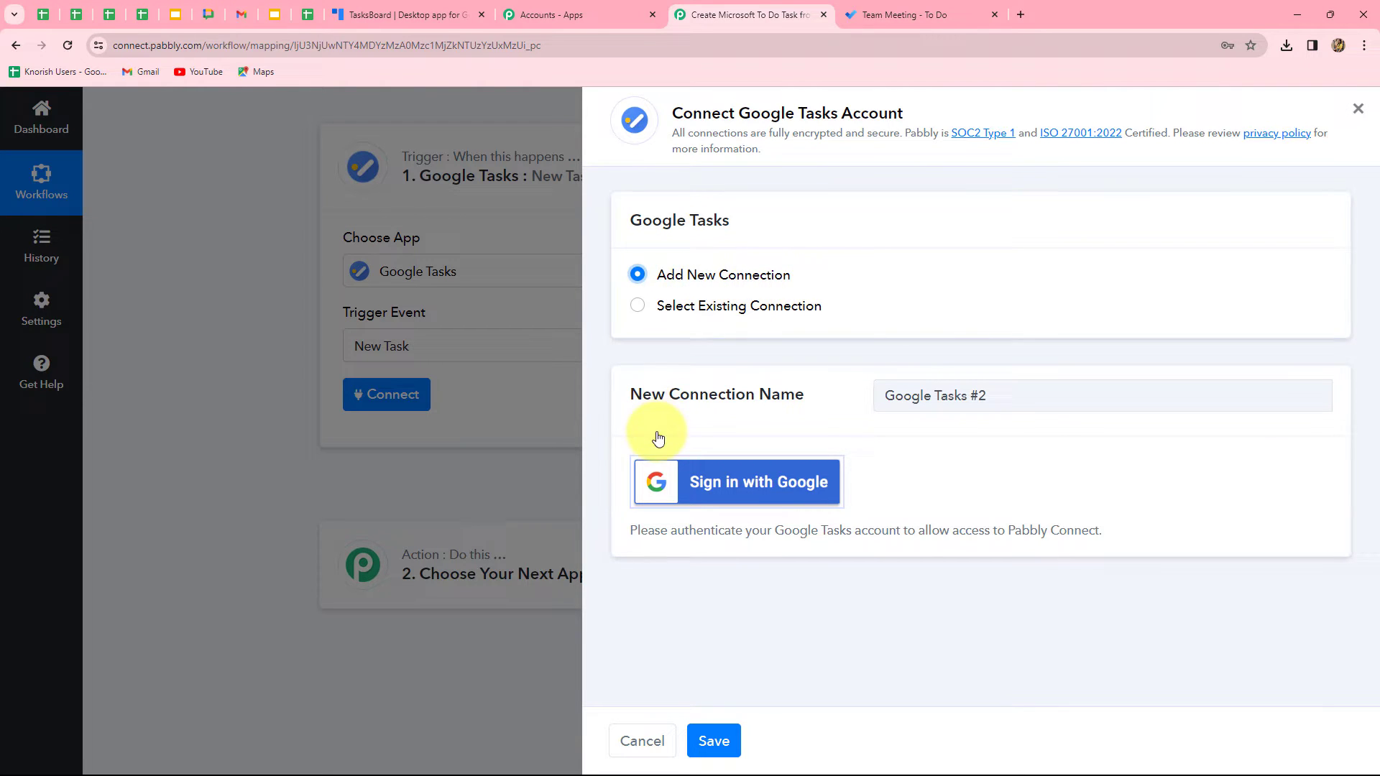
click(704, 493)
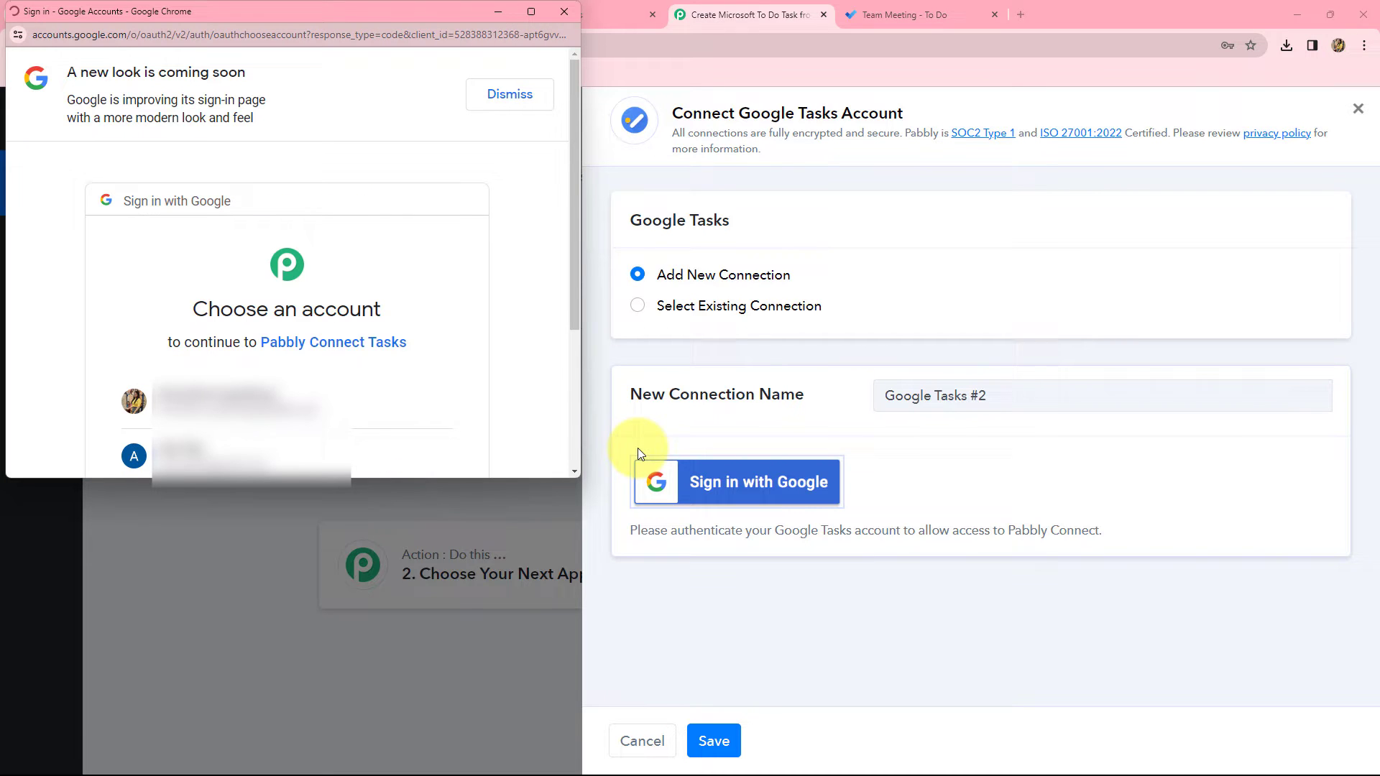
click(310, 404)
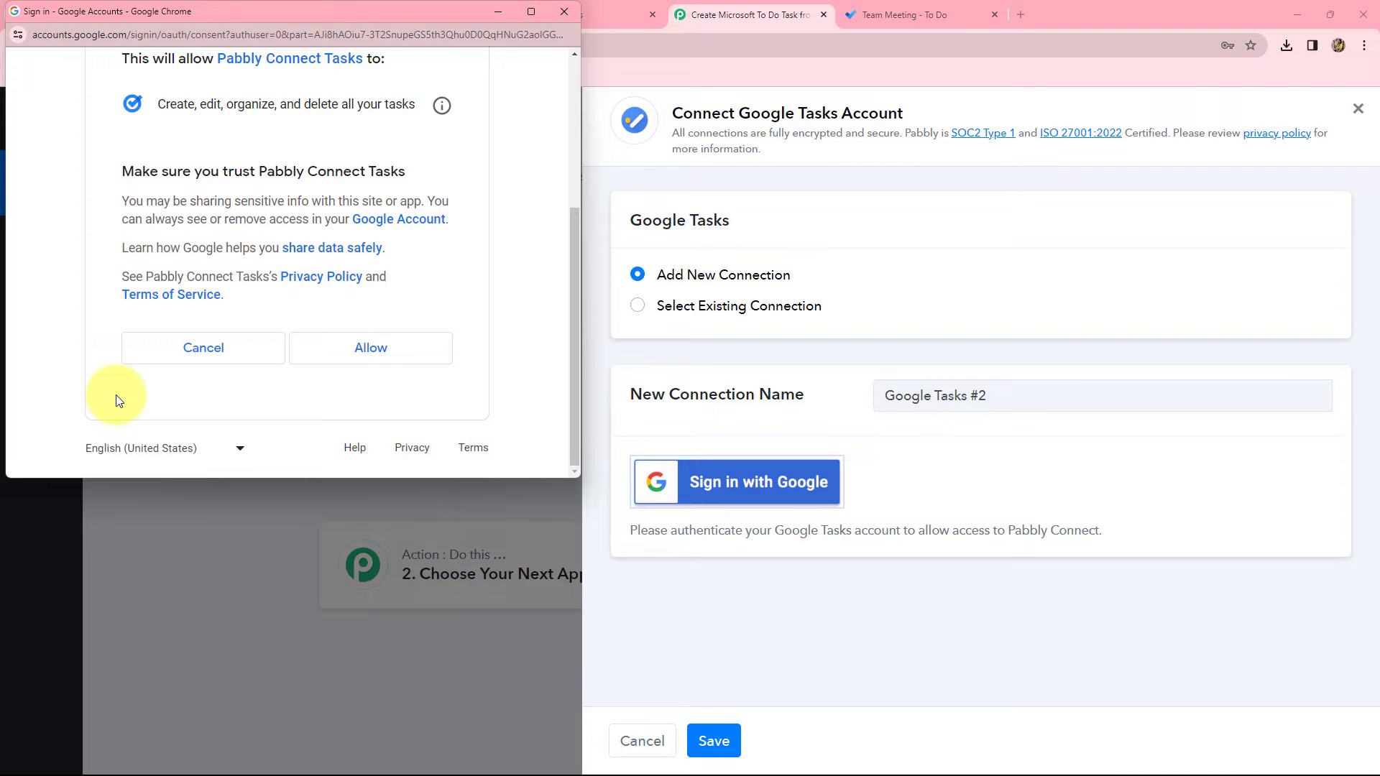
click(330, 348)
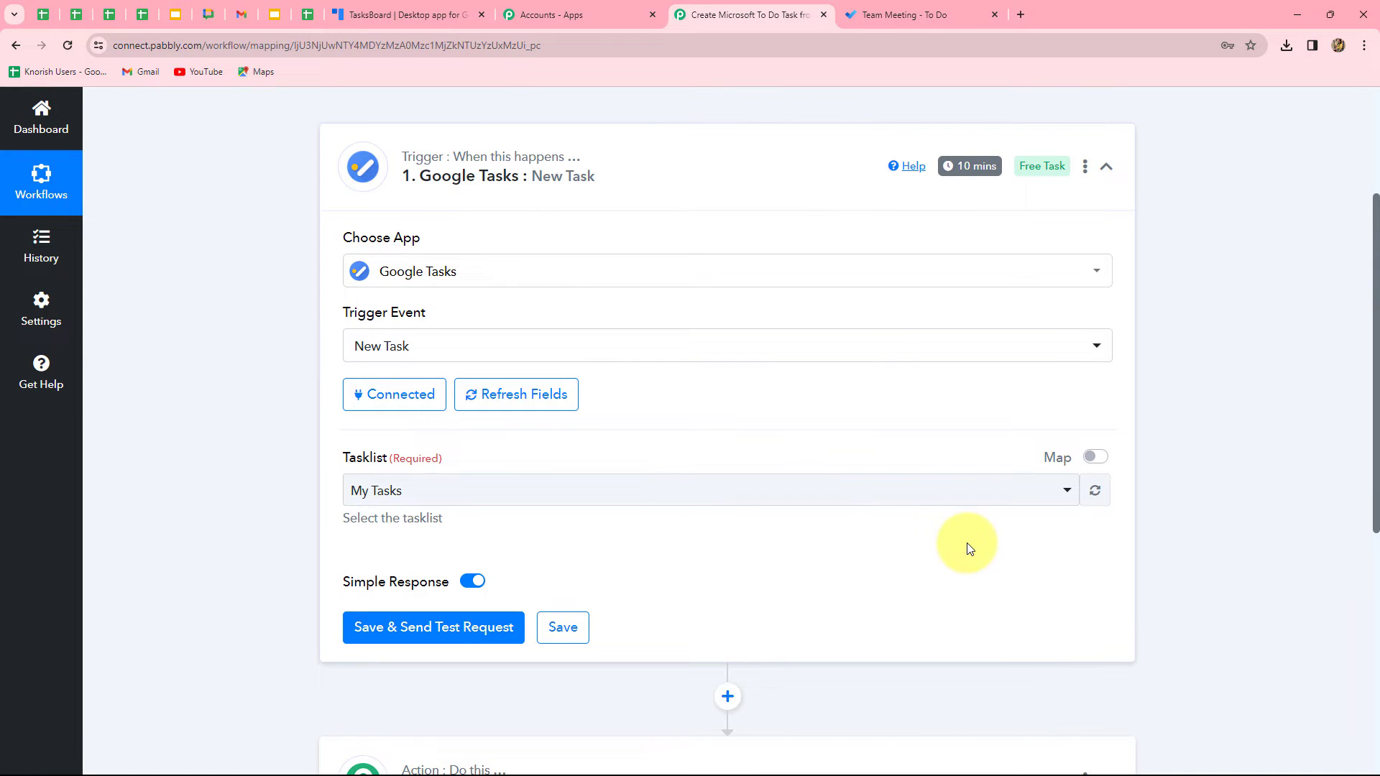
Step: In TasksBoard, add a "Group Discussion" task to My Tasks, detailed "Group discussion of the hired candidates for recruitment." and due February 15, 2024
scroll(420, 335, down, 3)
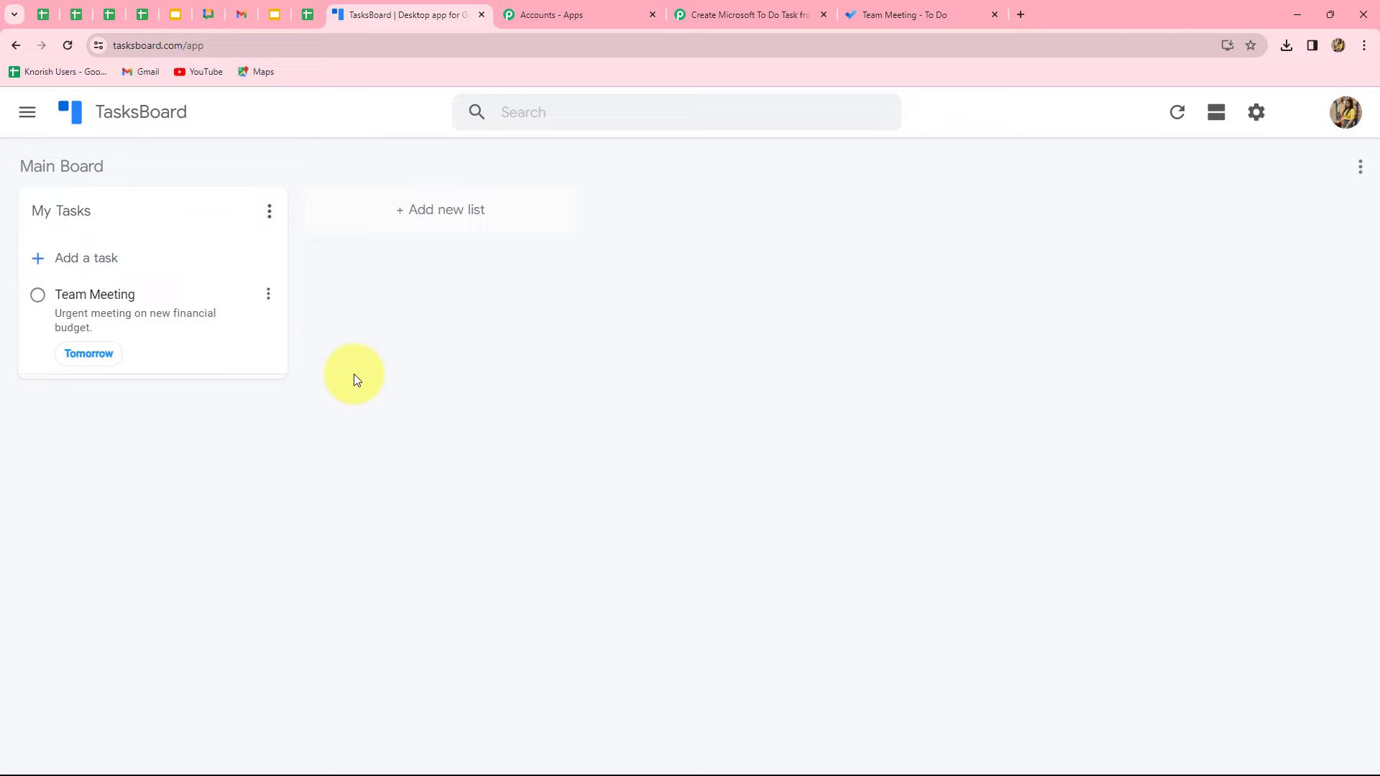
click(755, 15)
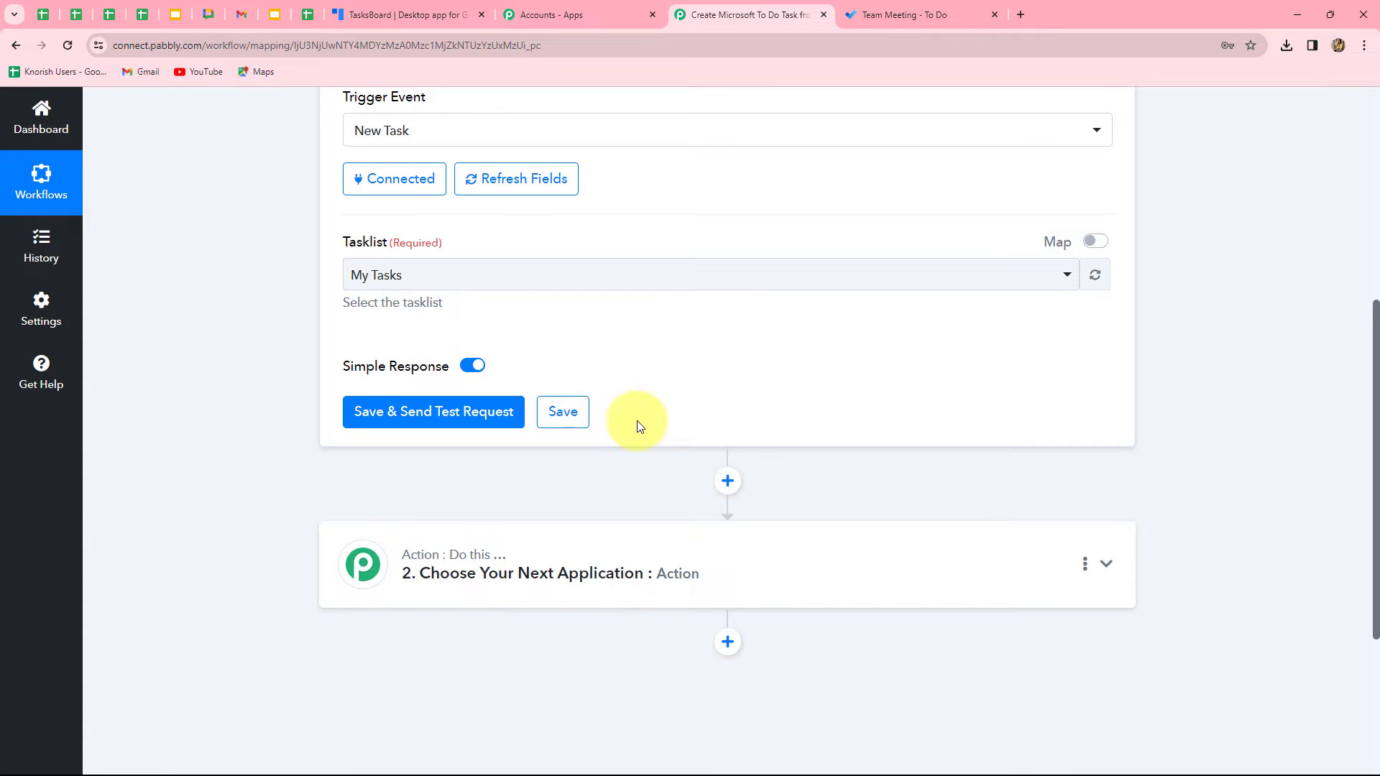
scroll(637, 424, up, 4)
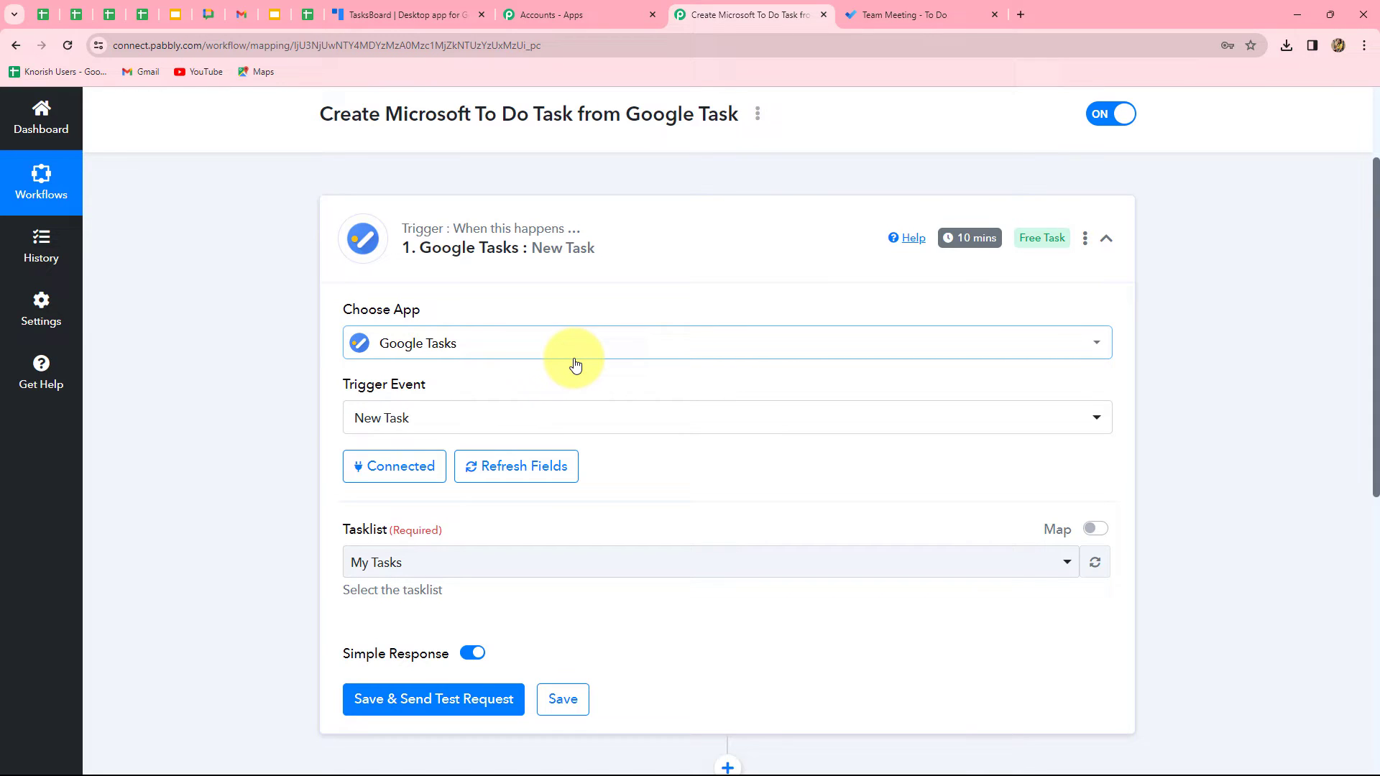
click(402, 18)
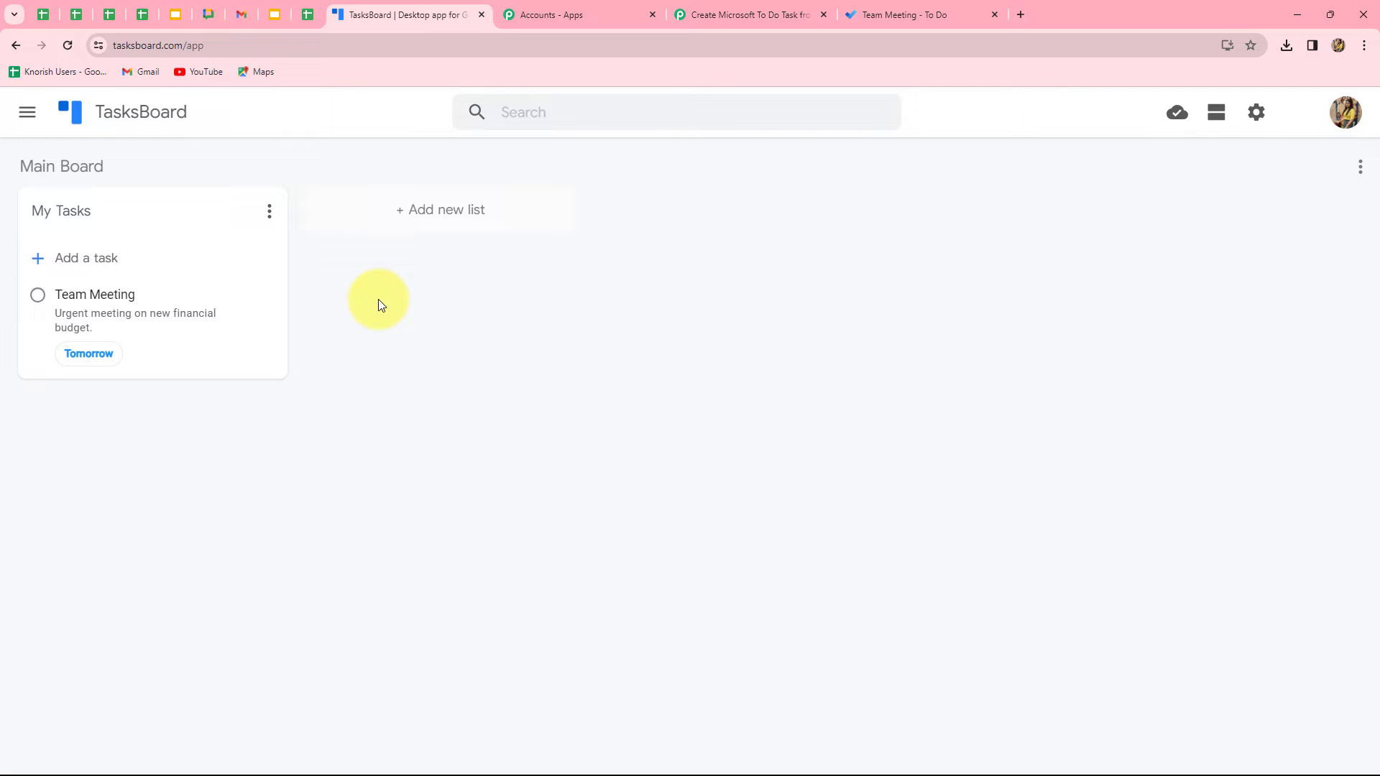
click(84, 258)
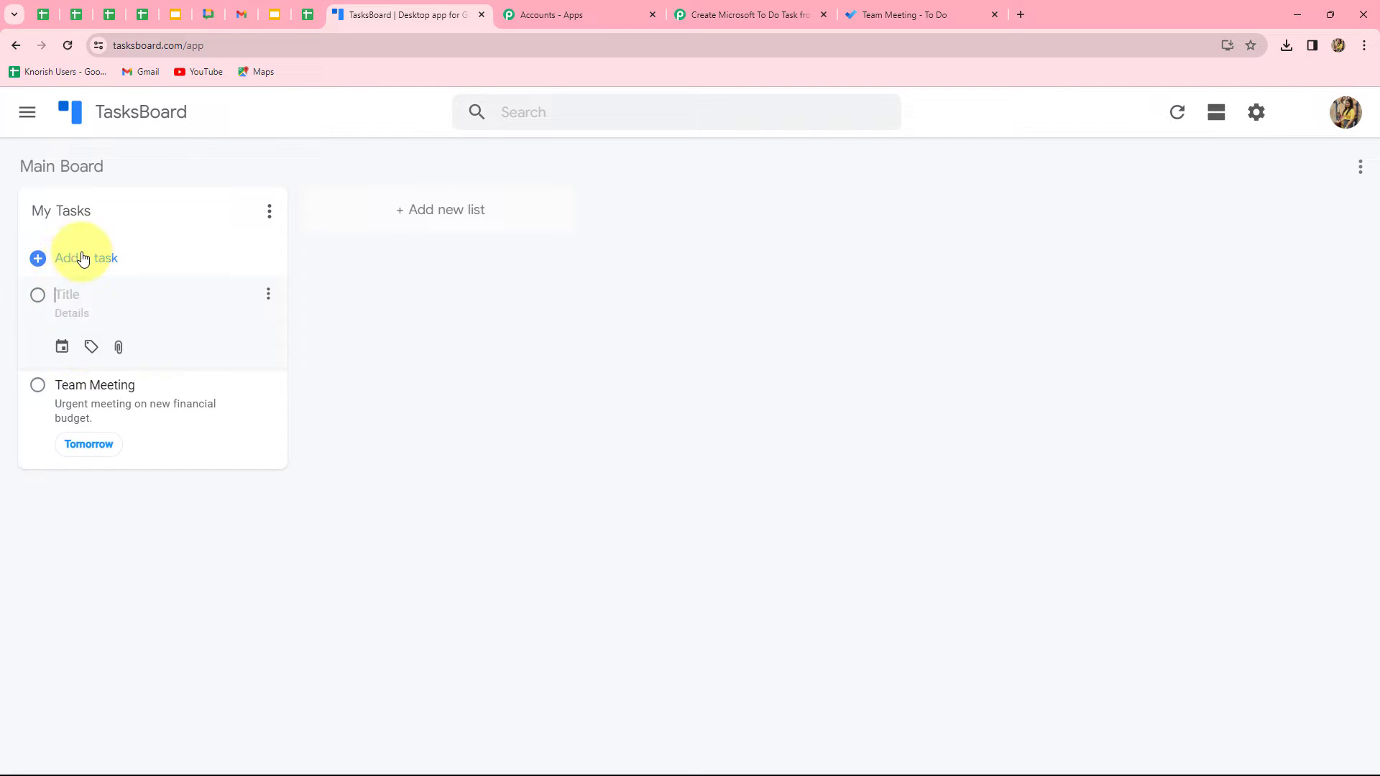
text(Group Discussion)
click(84, 313)
text(Group discussion of the hired candidates for recruitment.)
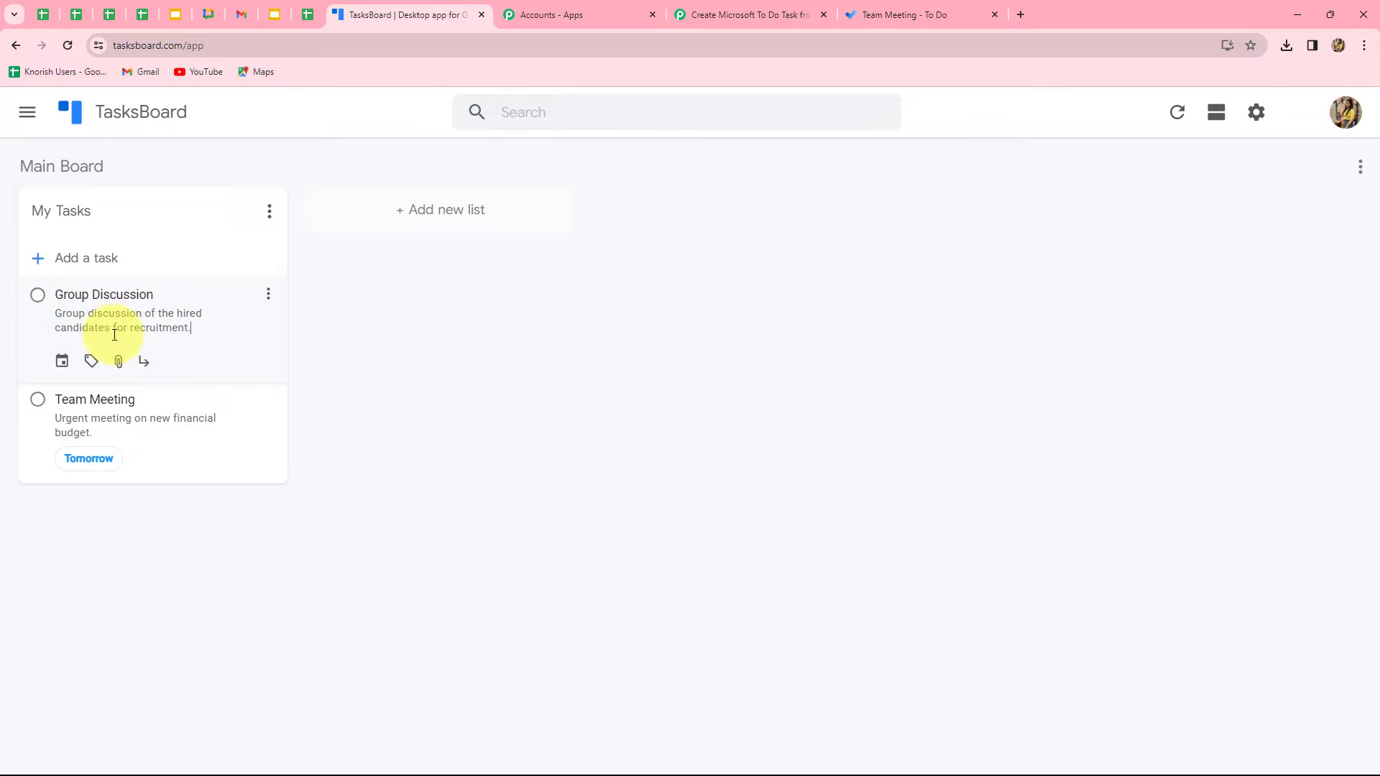
click(63, 366)
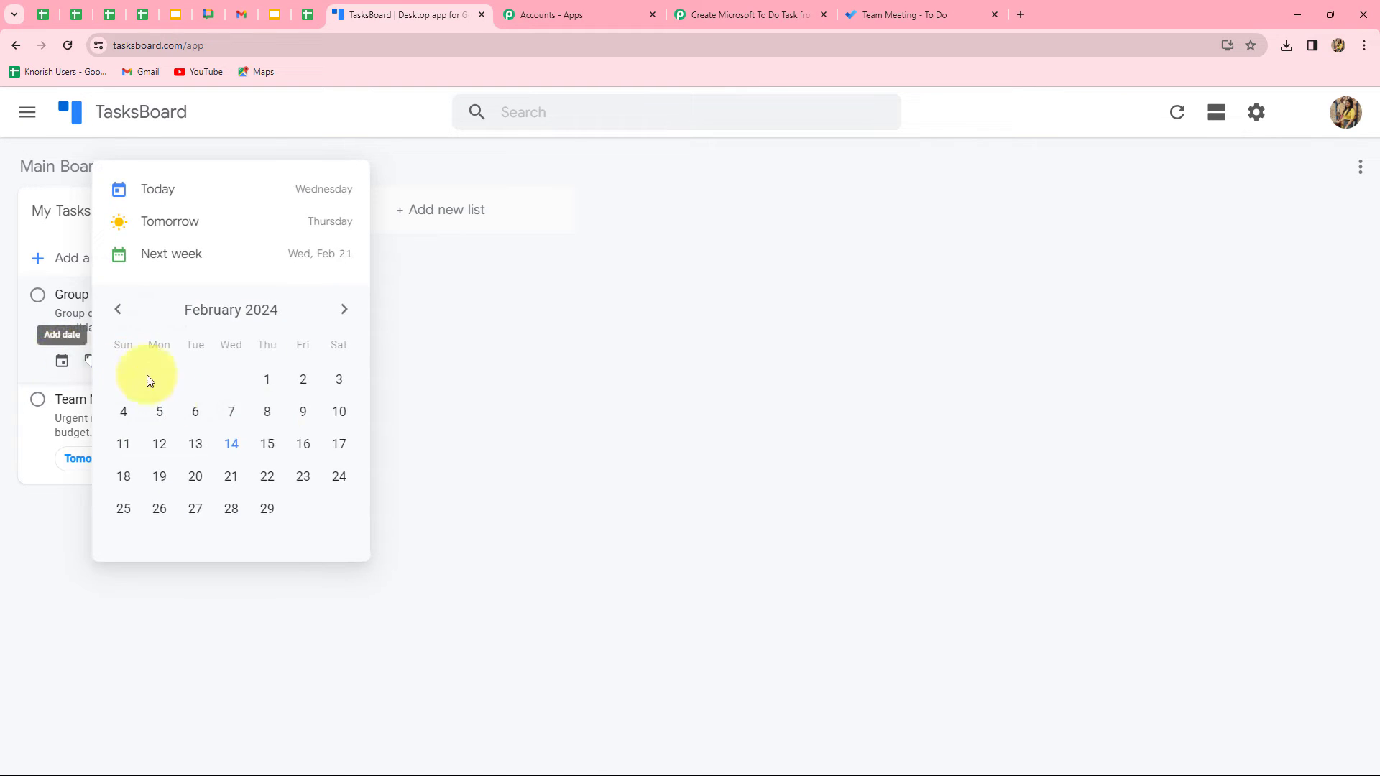
click(267, 446)
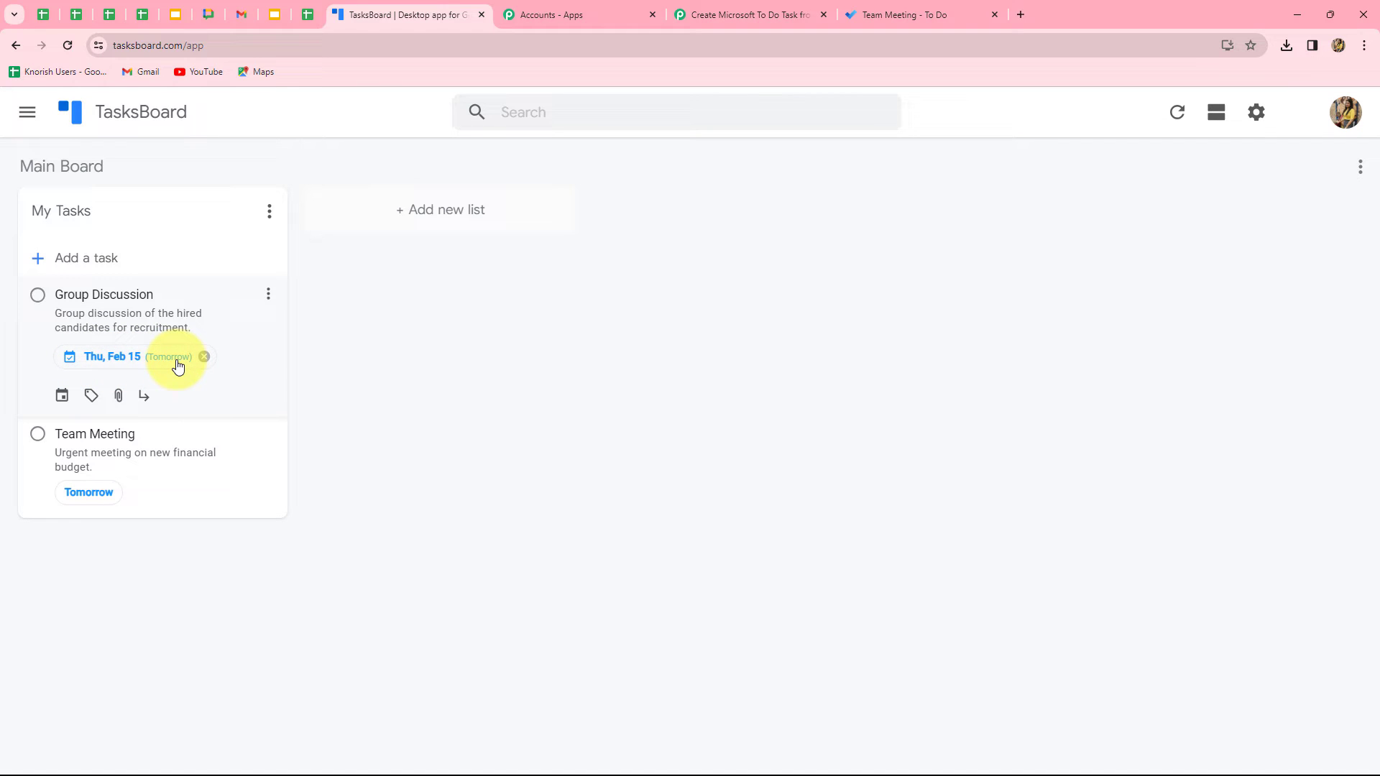
Step: Switch to the Pabbly Connect workflow and save the My Tasks trigger with a test request to capture the new task's data
click(37, 334)
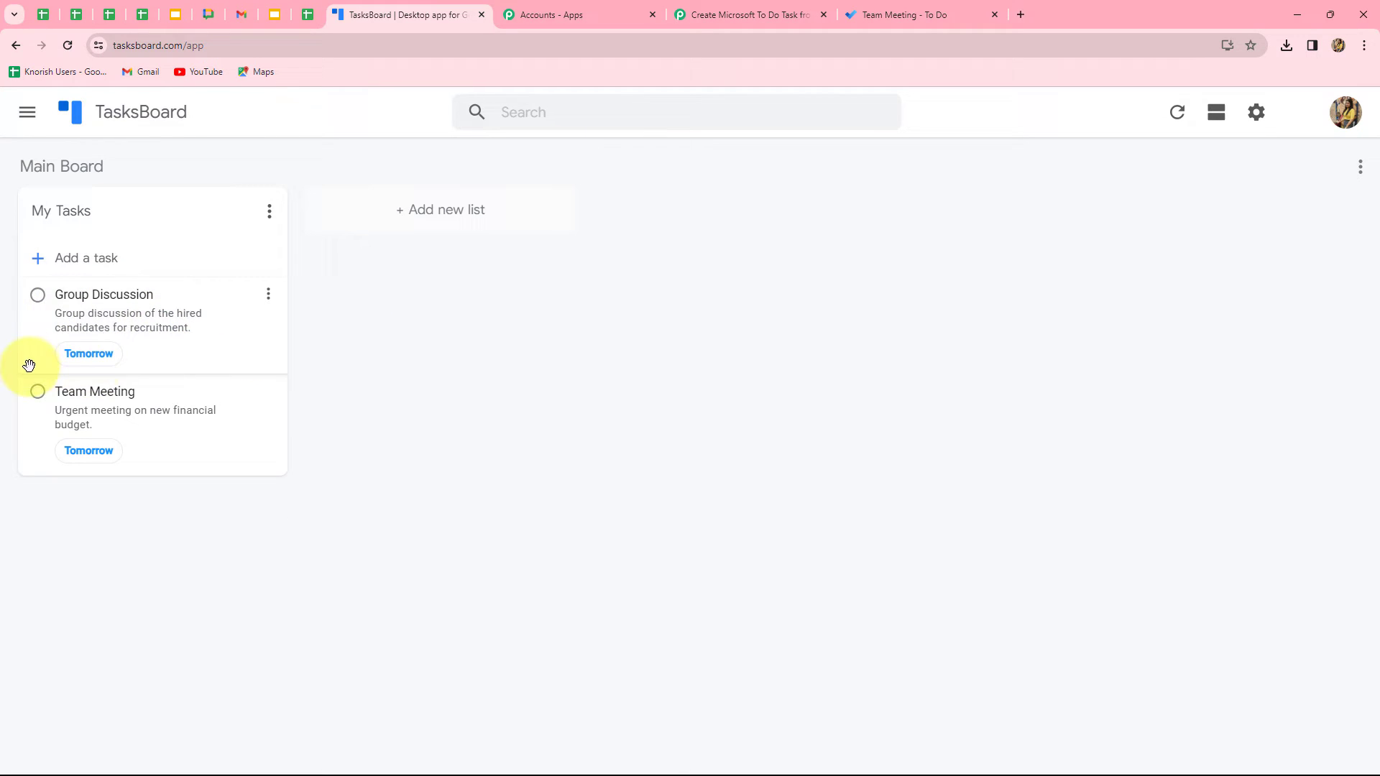
click(705, 11)
scroll(323, 561, down, 3)
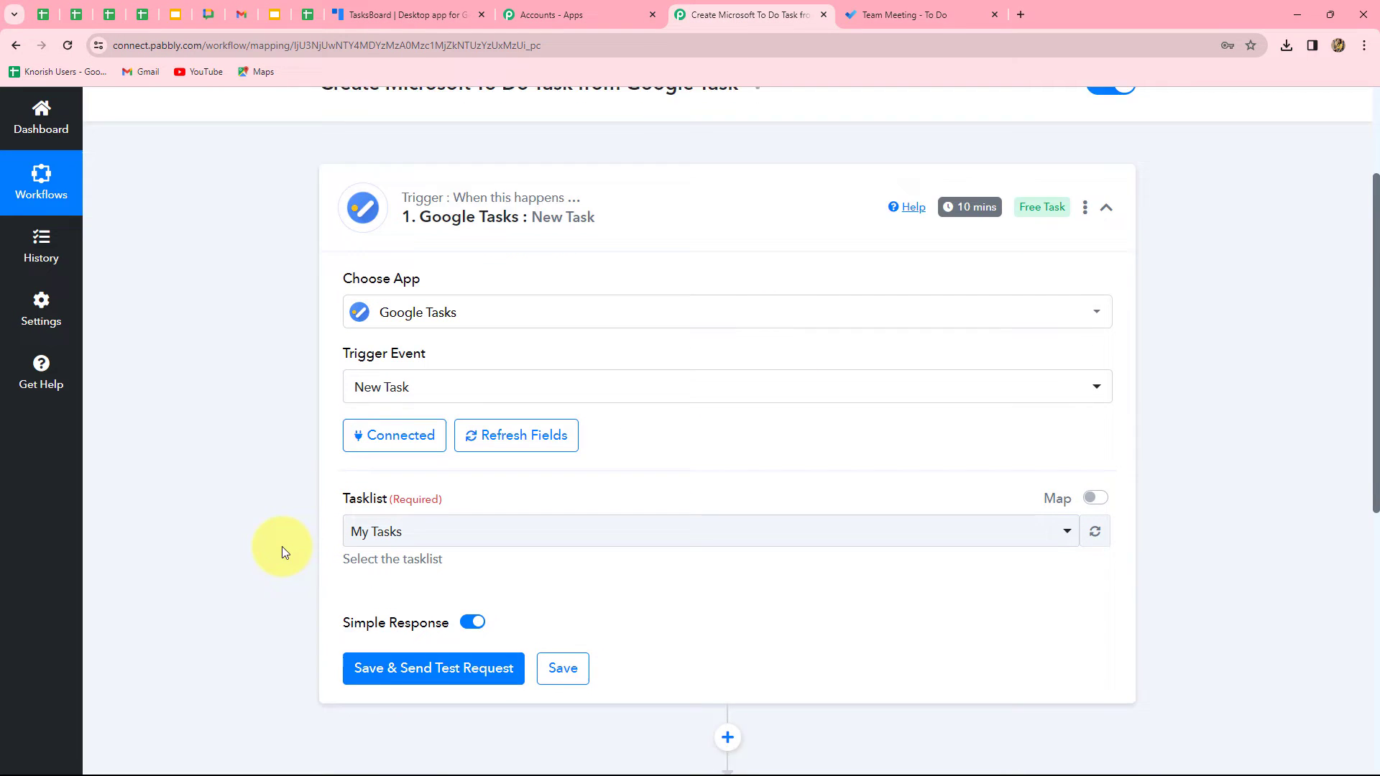
click(408, 488)
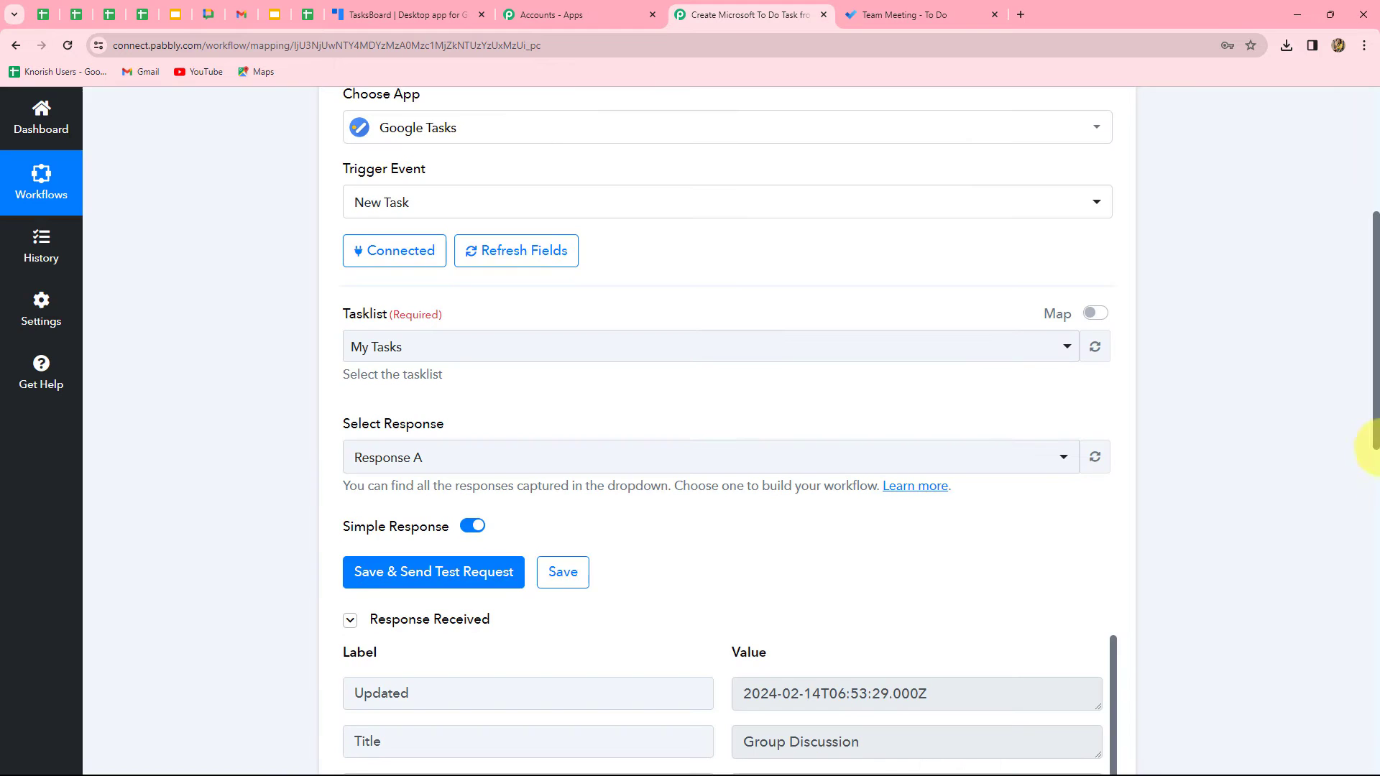
drag(1373, 440, 1374, 485)
scroll(1373, 484, down, 1)
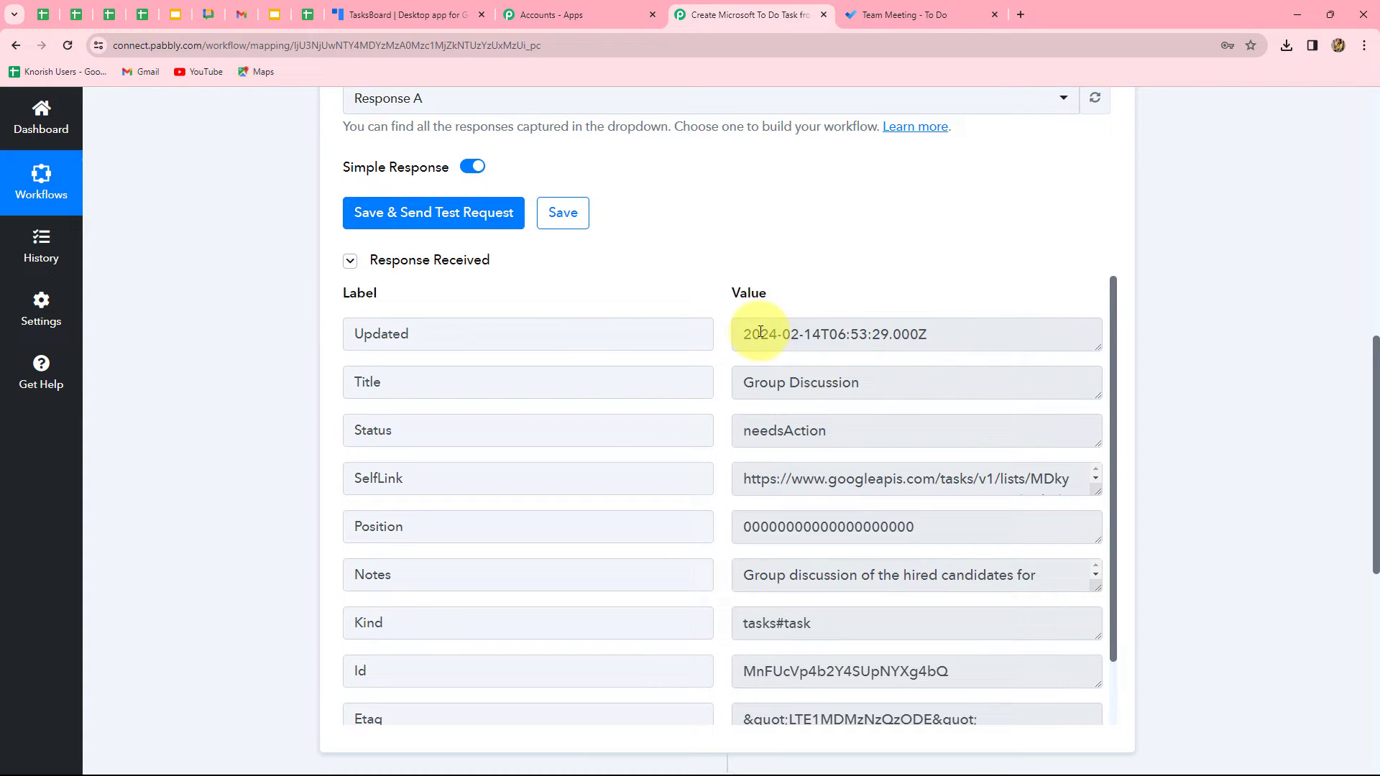
scroll(934, 395, down, 1)
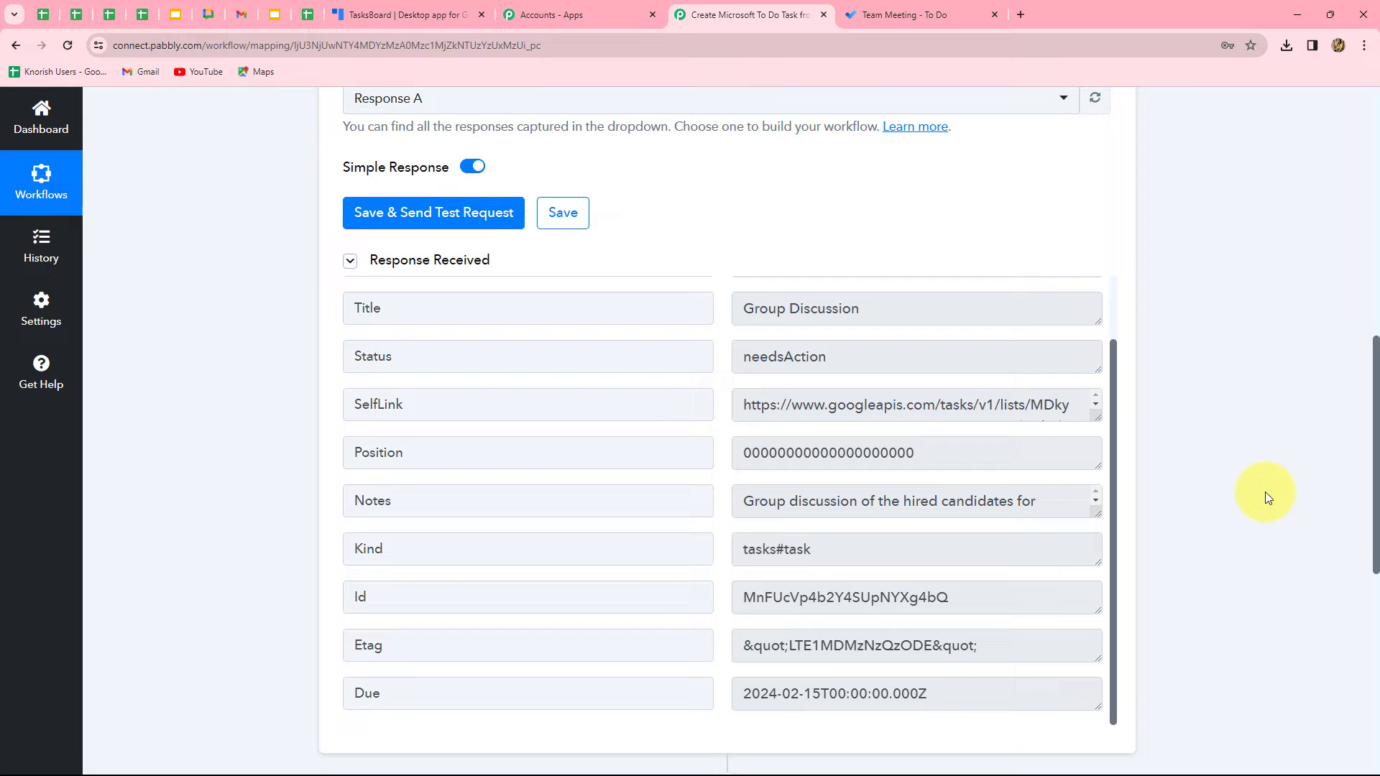
Step: Set the workflow's action application to Microsoft To-Do with Create Task as the action event
scroll(1265, 491, up, 10)
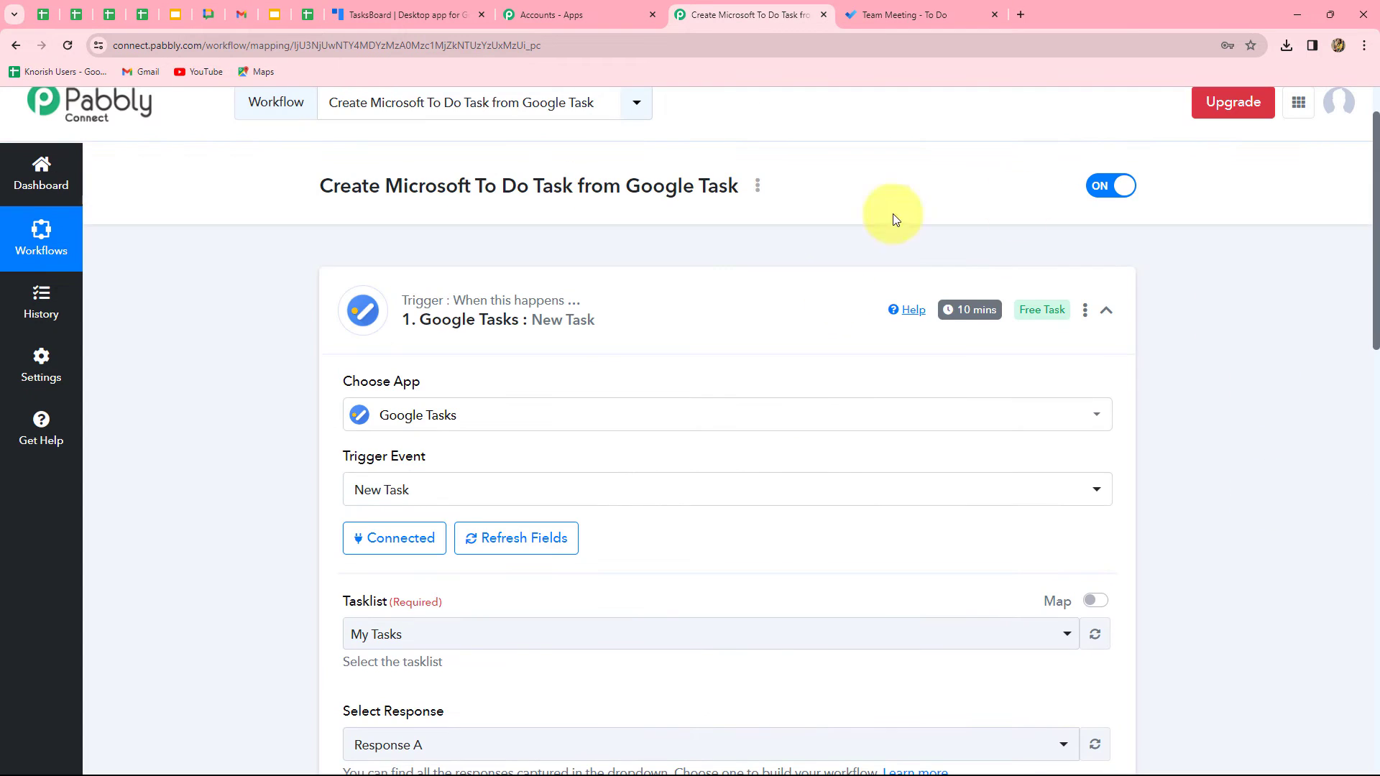
scroll(1265, 507, down, 12)
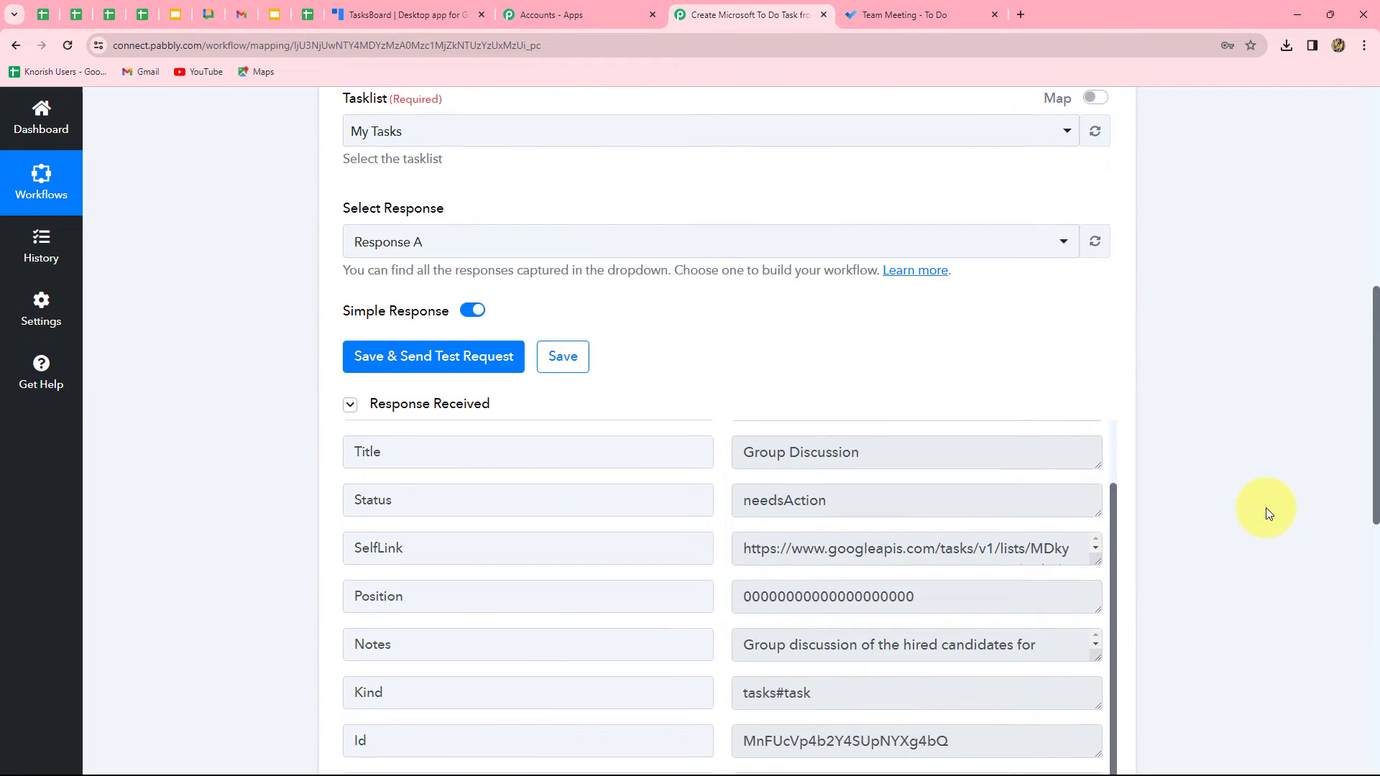
scroll(1267, 509, down, 4)
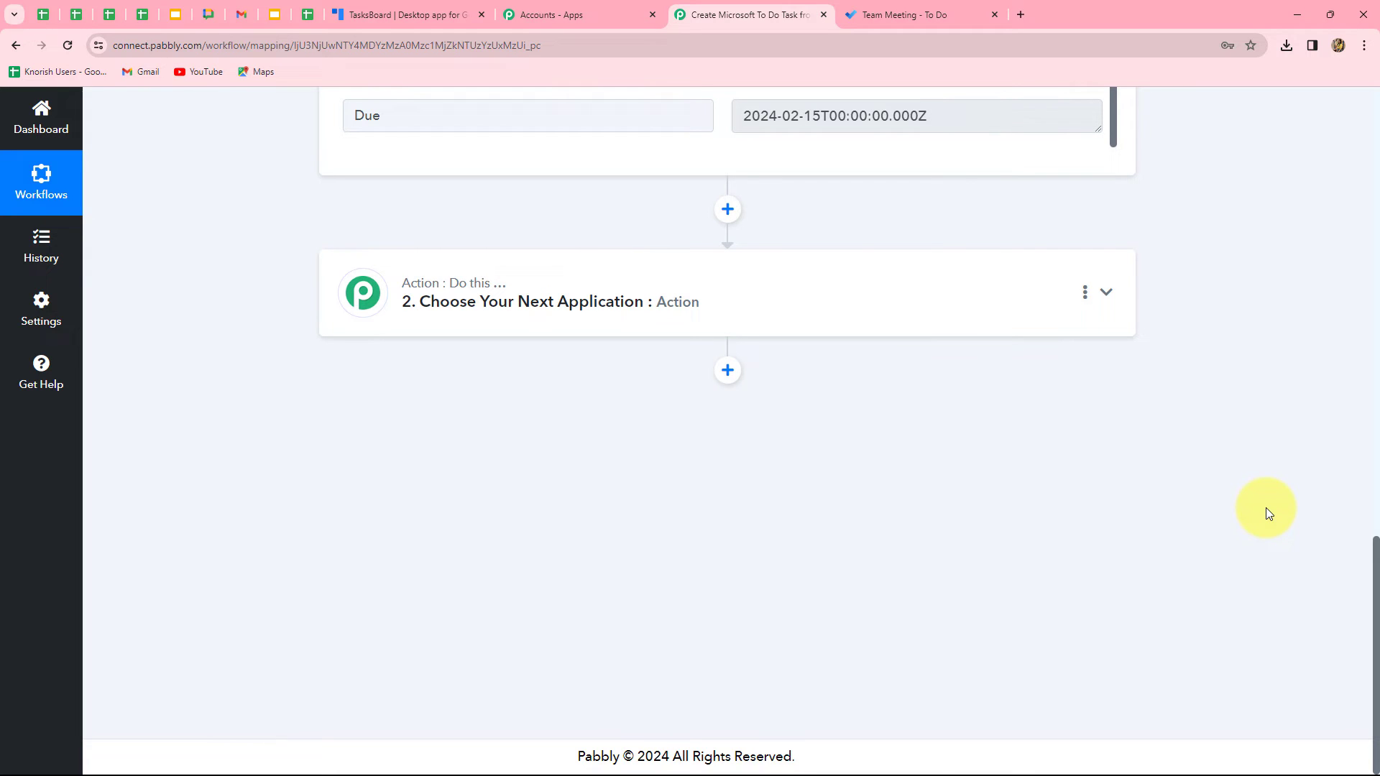
click(884, 16)
click(712, 15)
click(470, 307)
click(393, 395)
text(Micro)
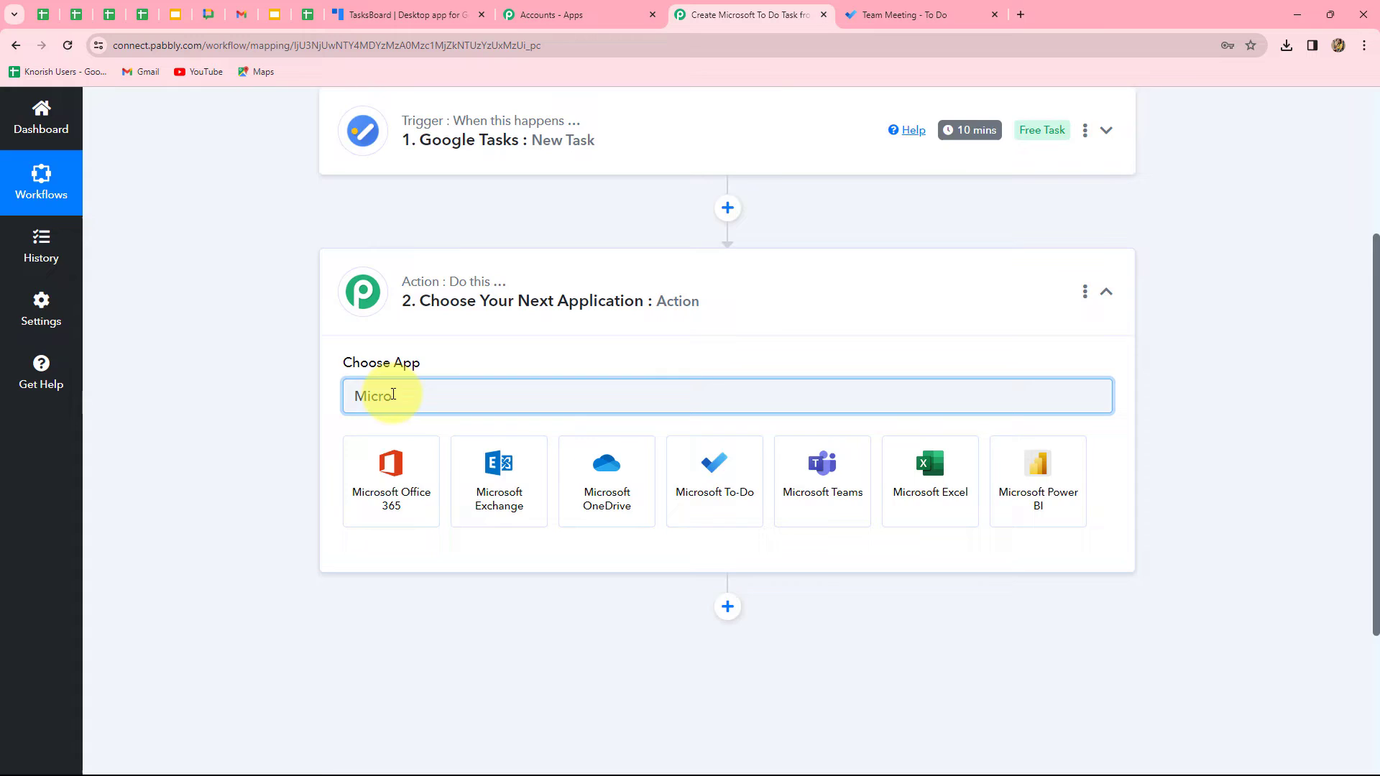
click(714, 475)
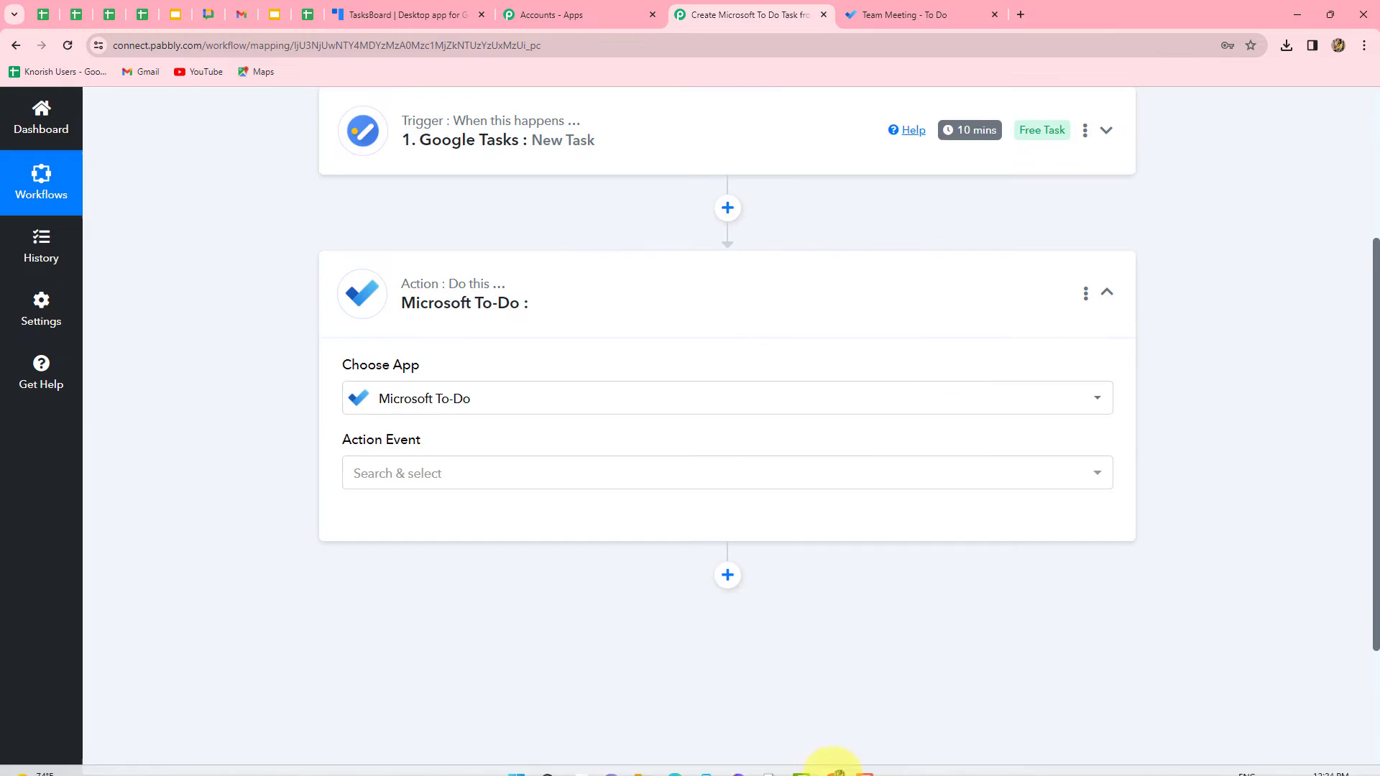
click(394, 477)
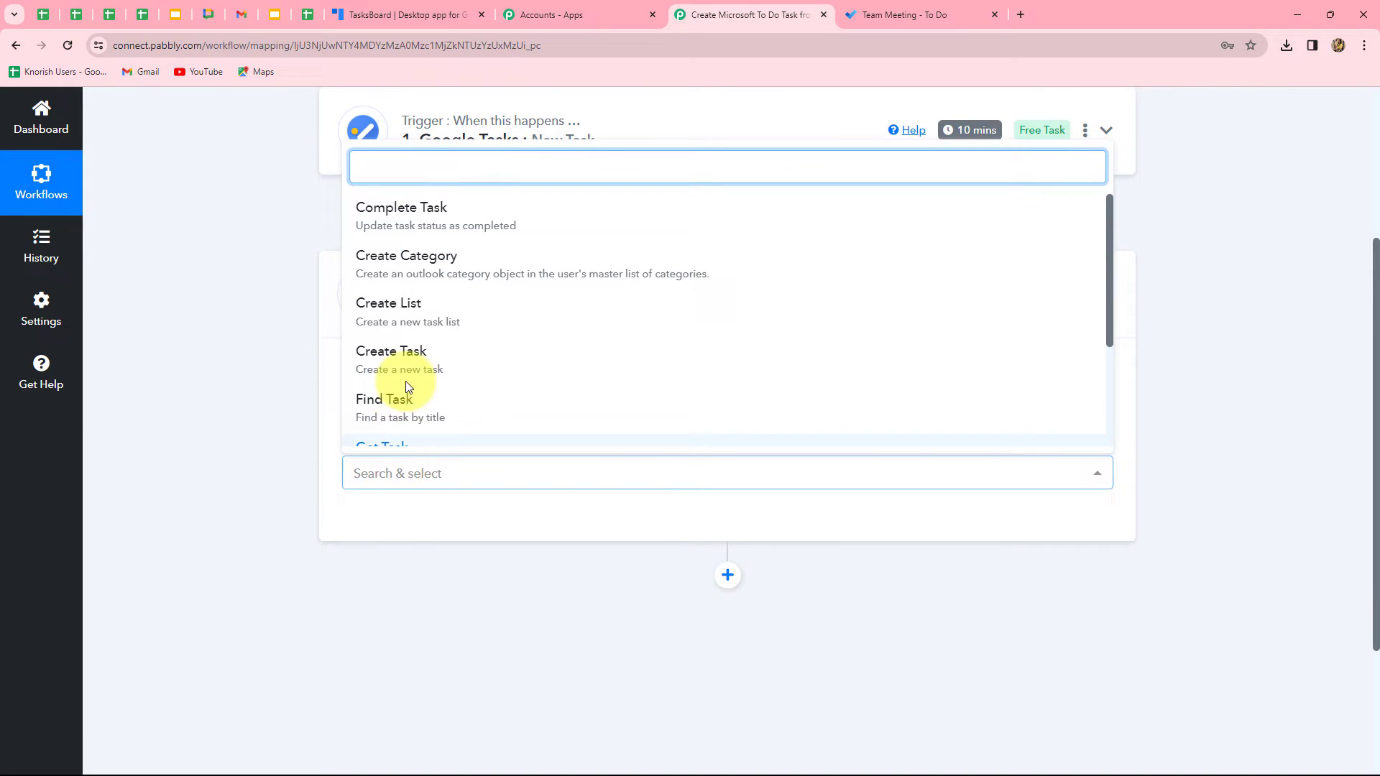
click(423, 363)
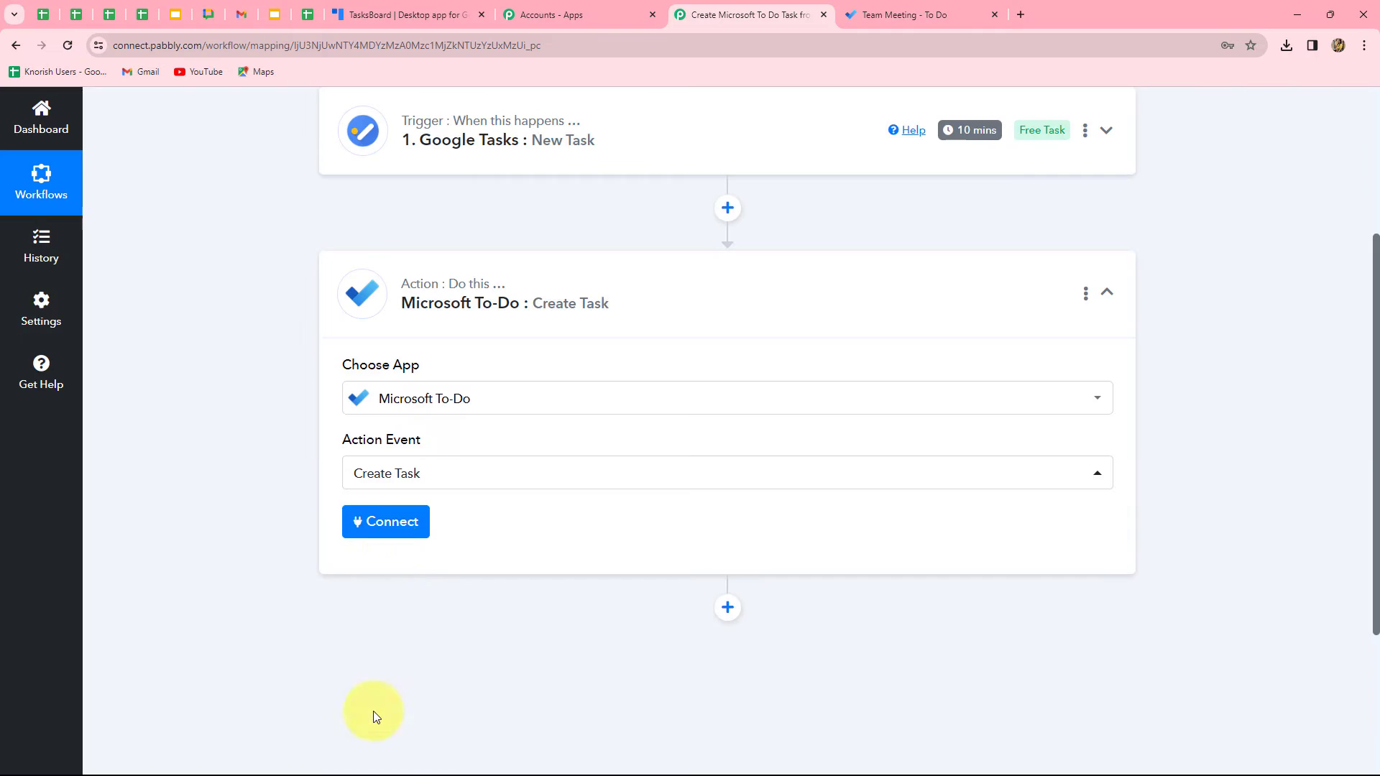
Step: Connect the Microsoft To-Do action through a new connection and accept the permissions Pabbly Connect requests
click(389, 523)
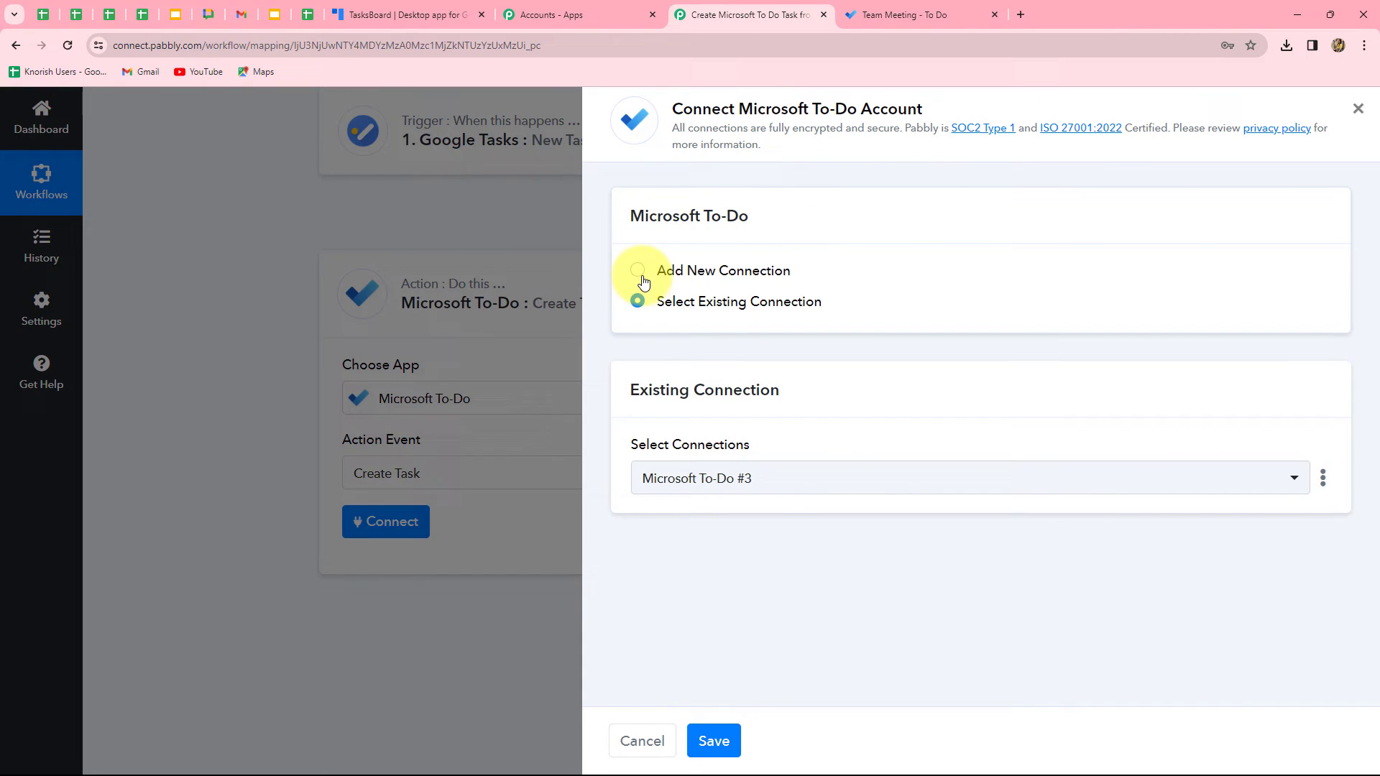
click(668, 277)
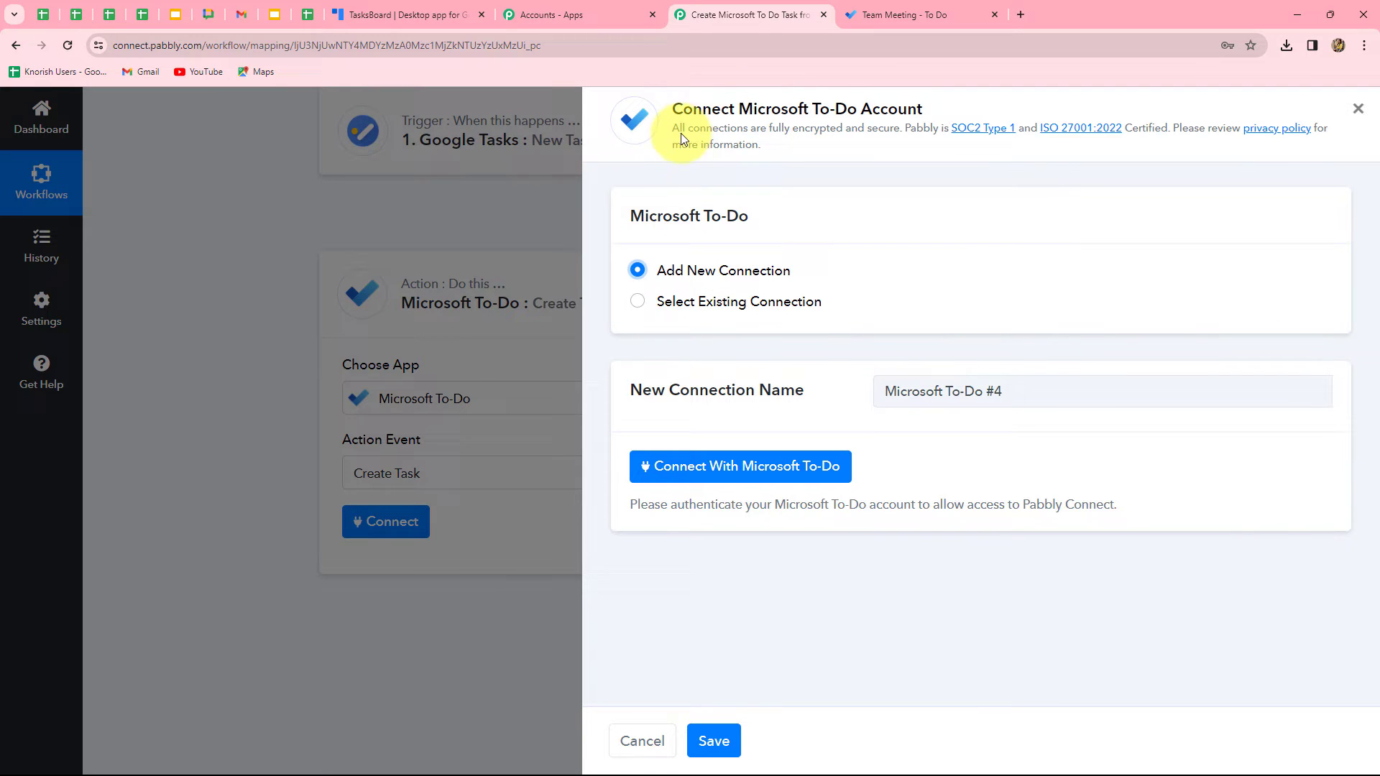
drag(692, 109, 963, 132)
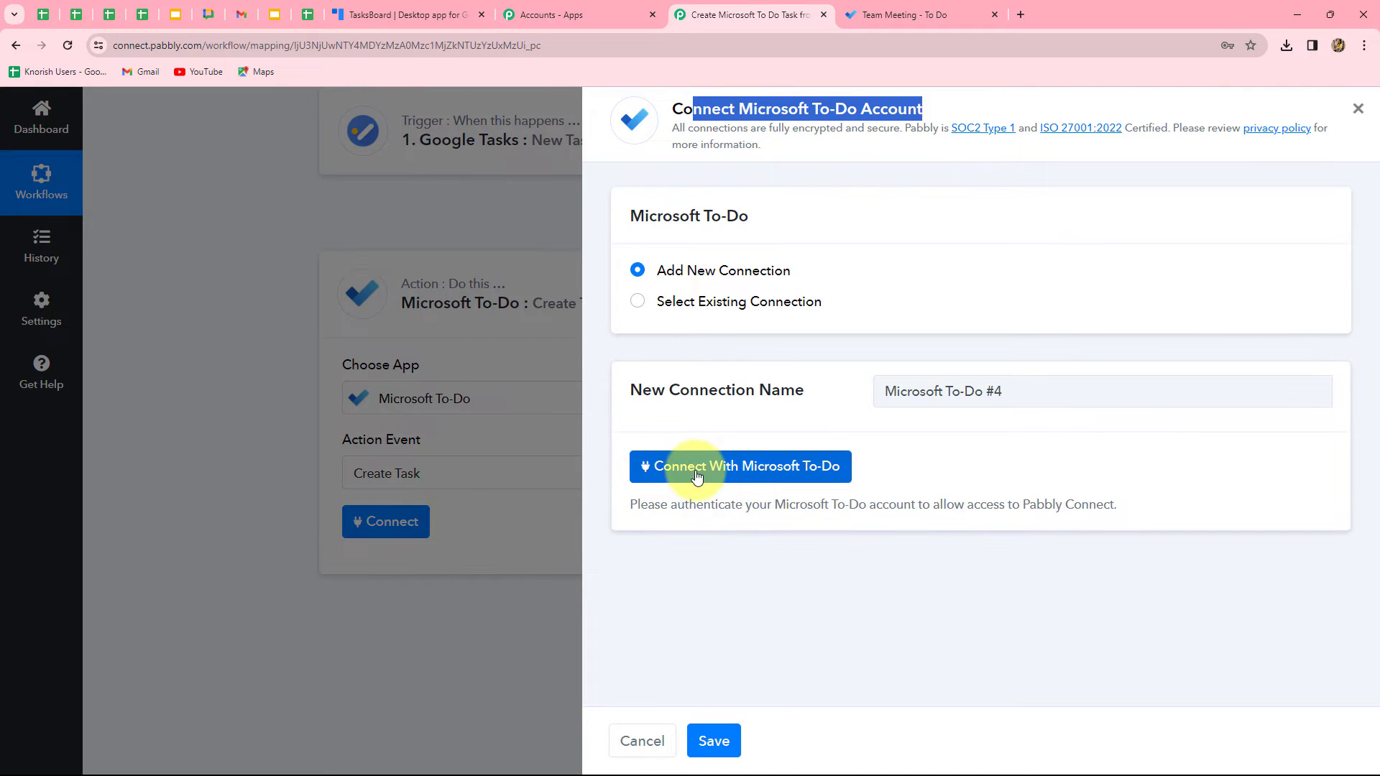
click(794, 473)
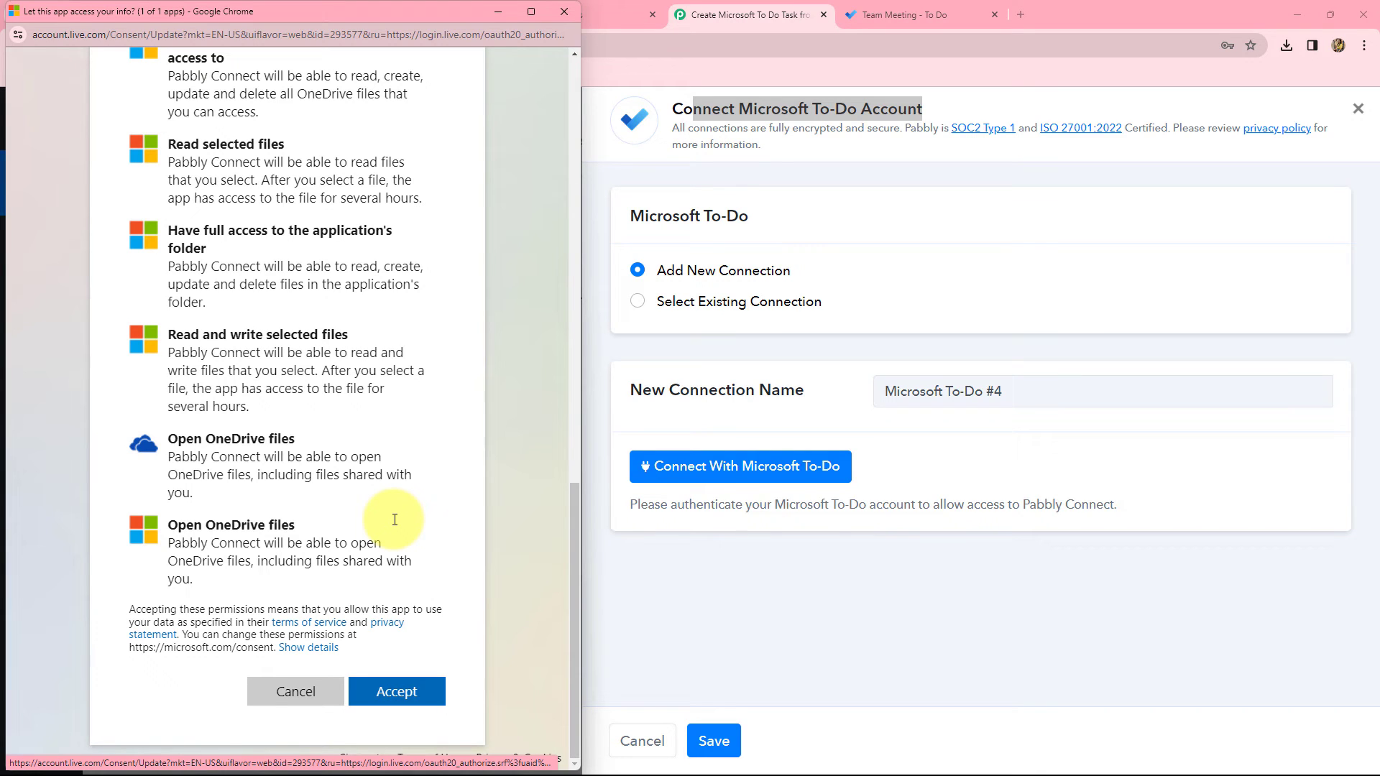
click(390, 696)
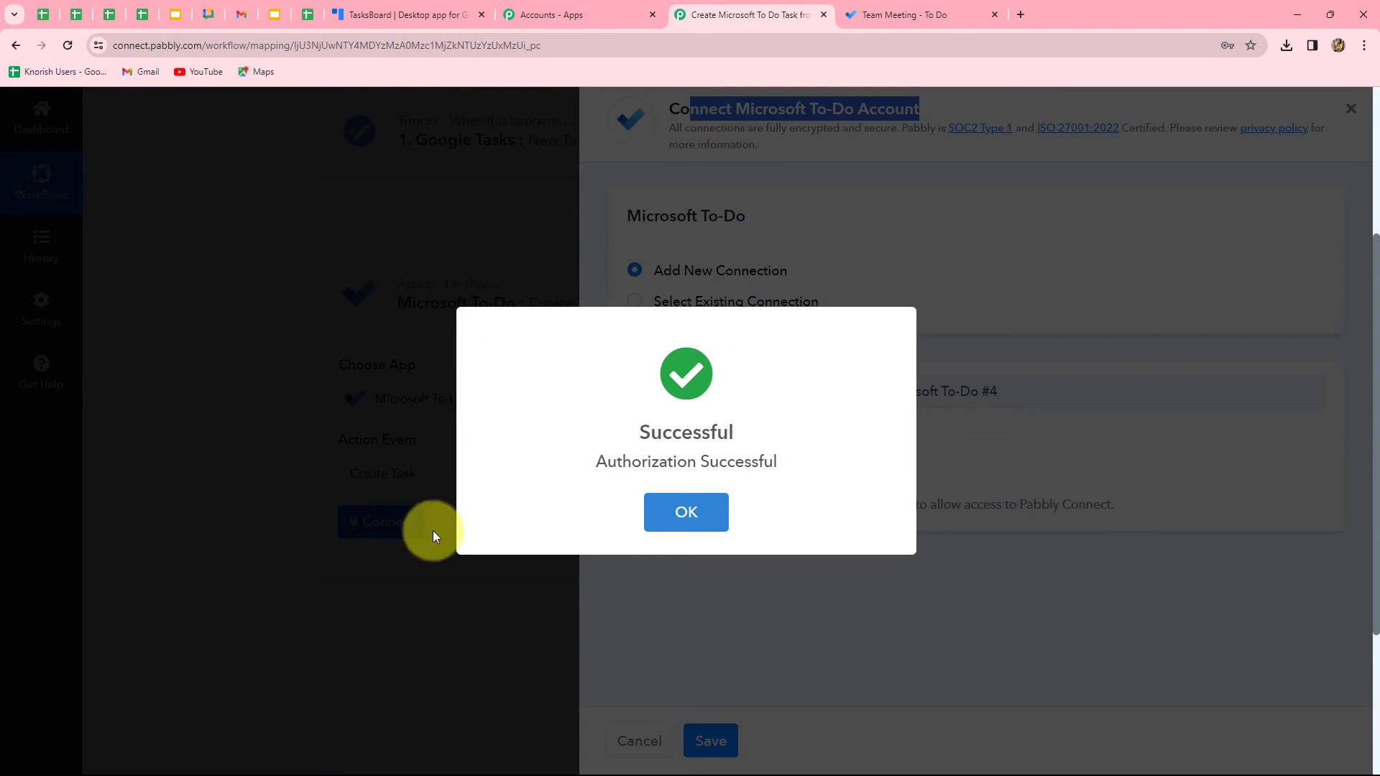
click(683, 509)
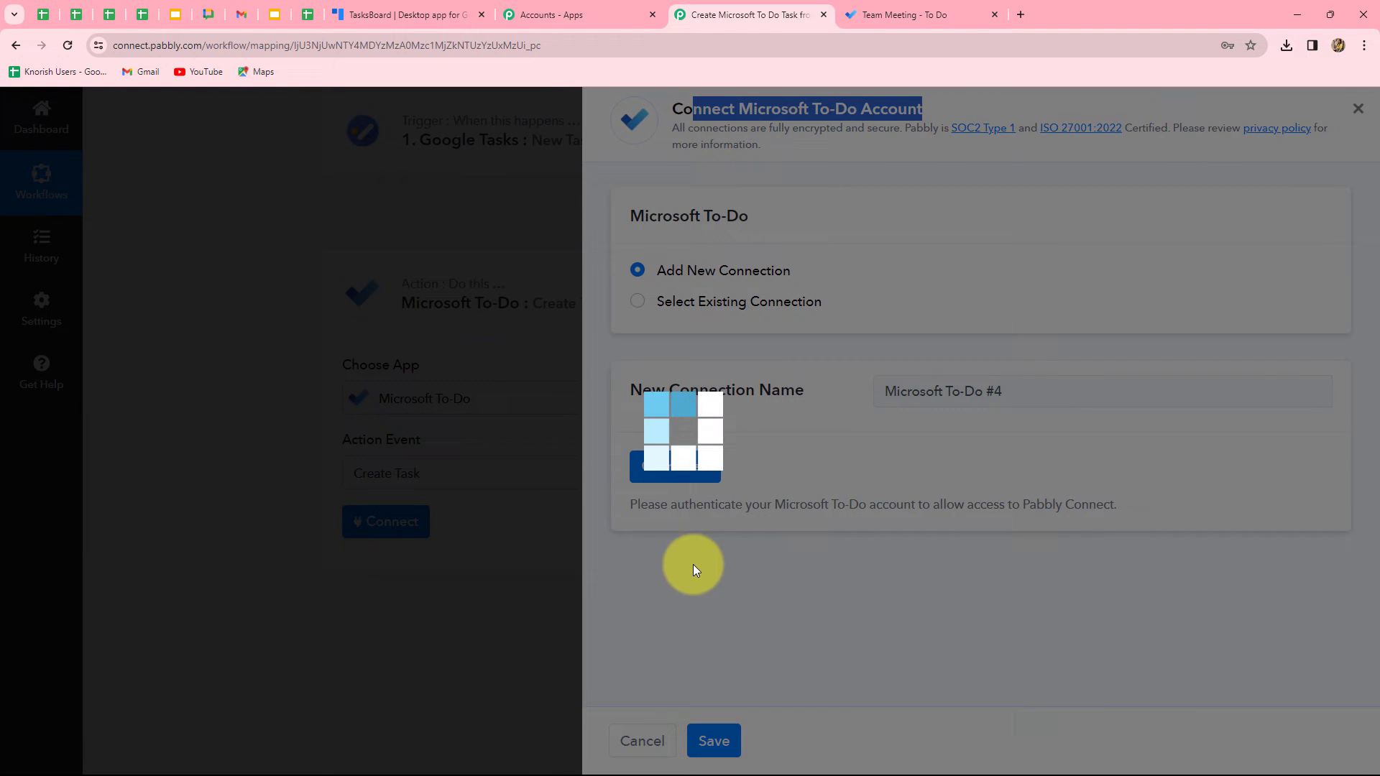
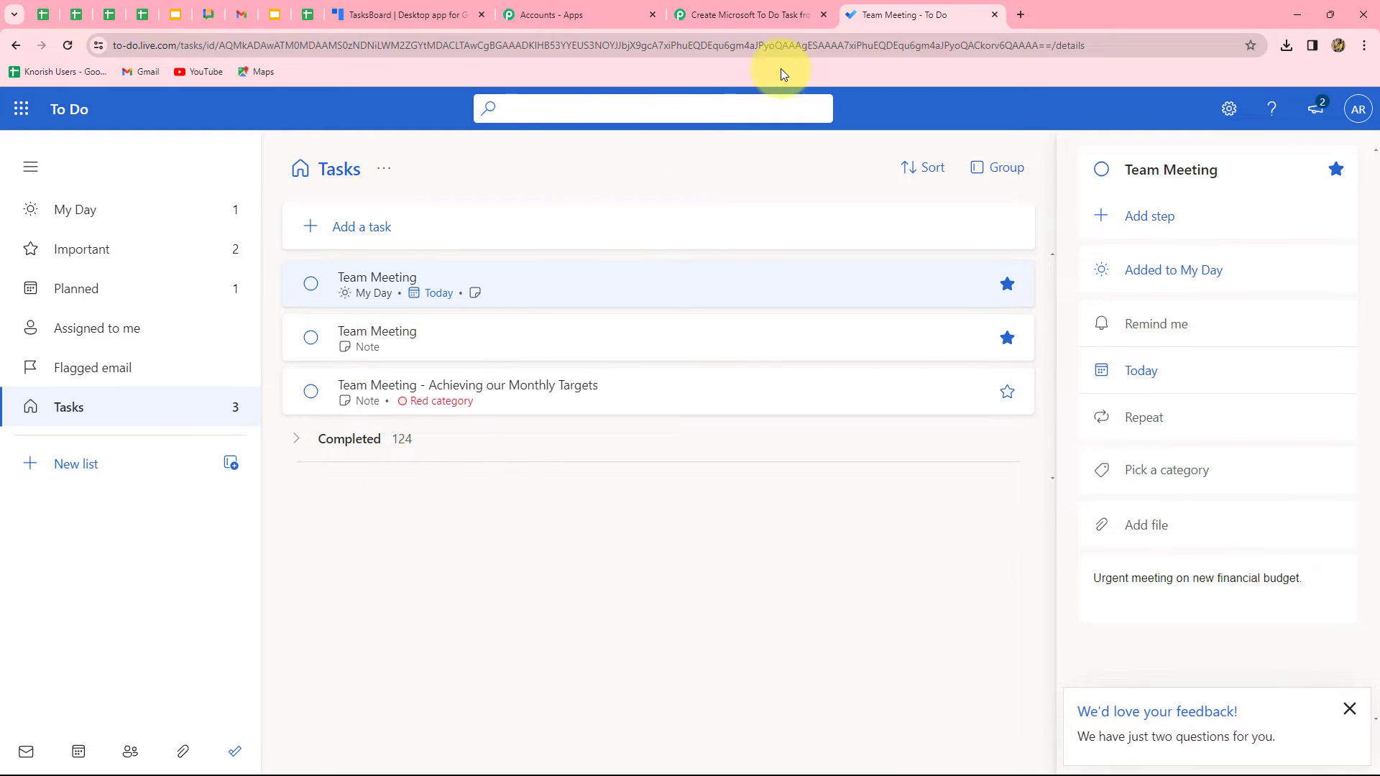
Step: In the Pabbly Connect action, keep Tasks as the task list and map the Google Tasks Title into Task Title
click(760, 10)
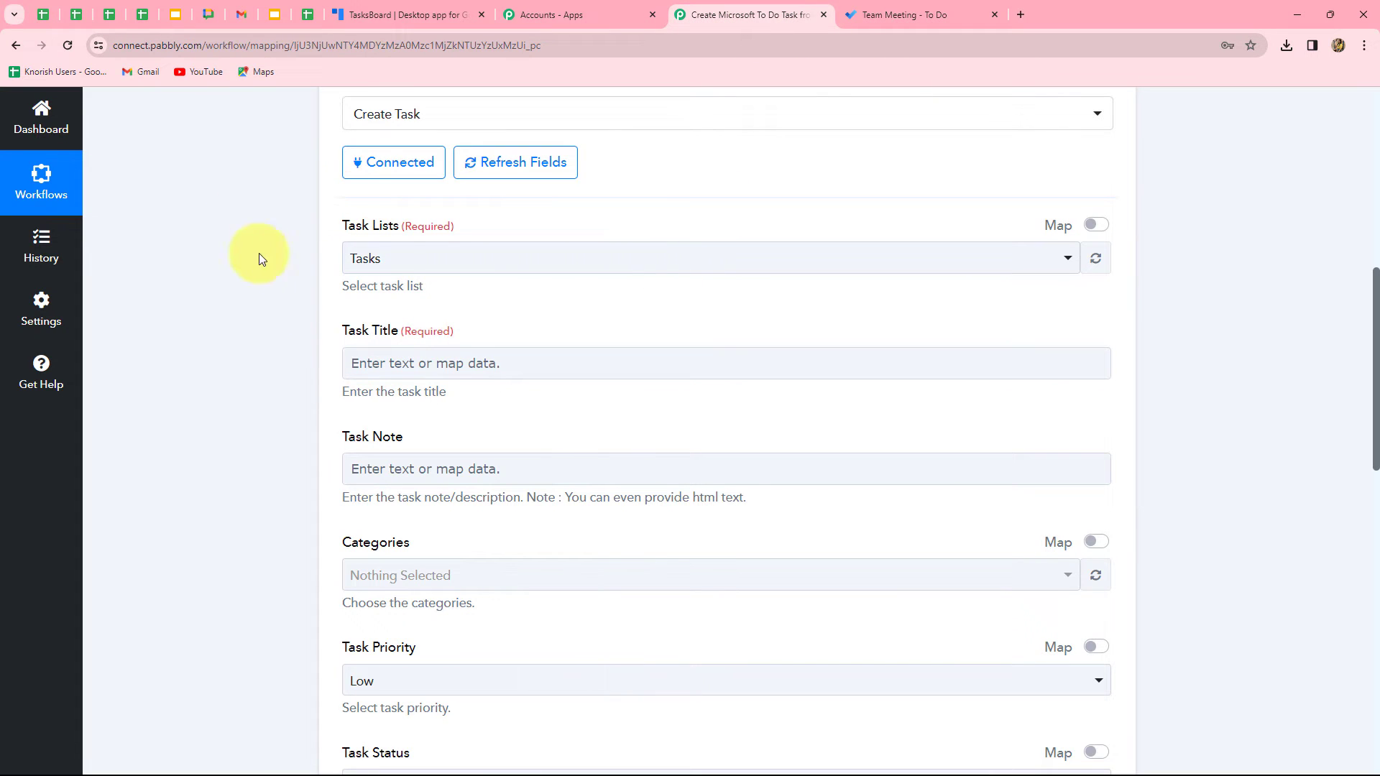
click(381, 267)
click(297, 372)
scroll(316, 374, down, 2)
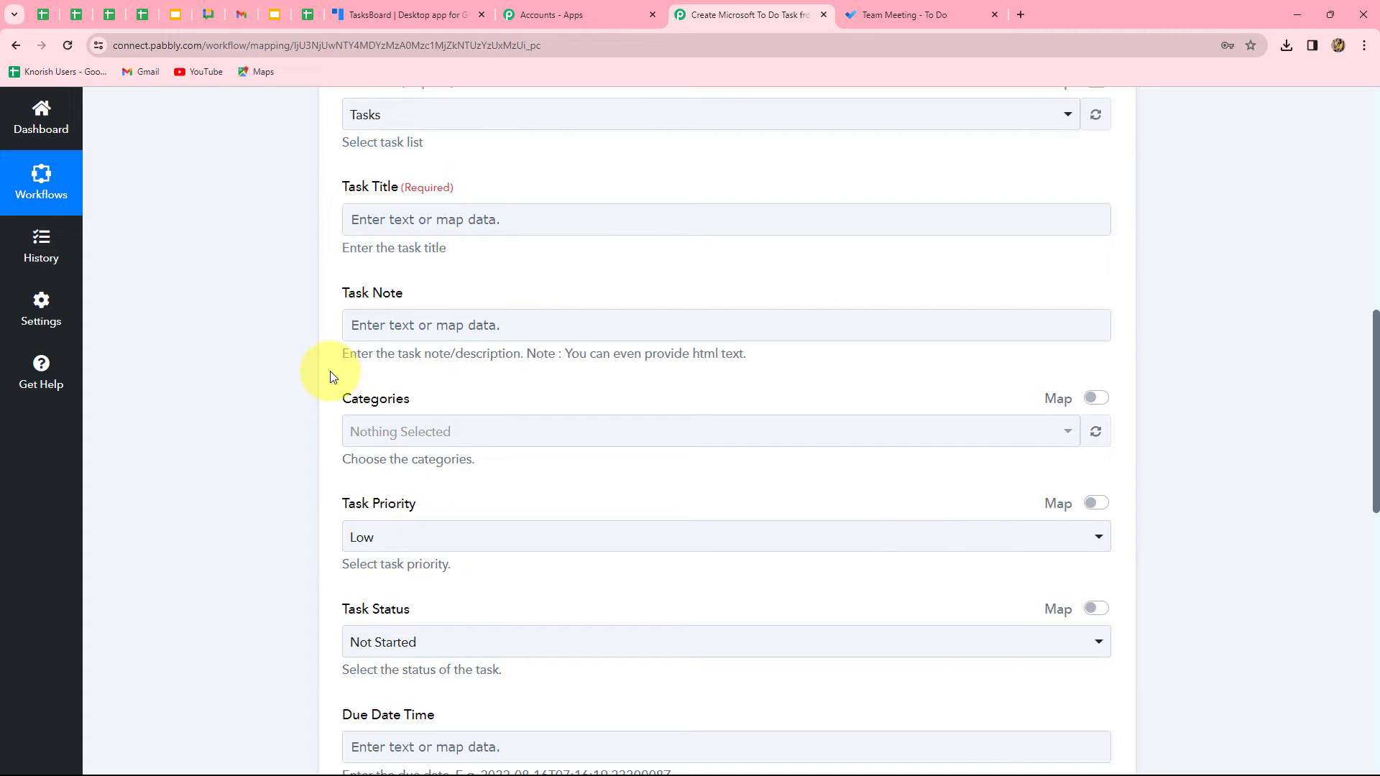
click(447, 219)
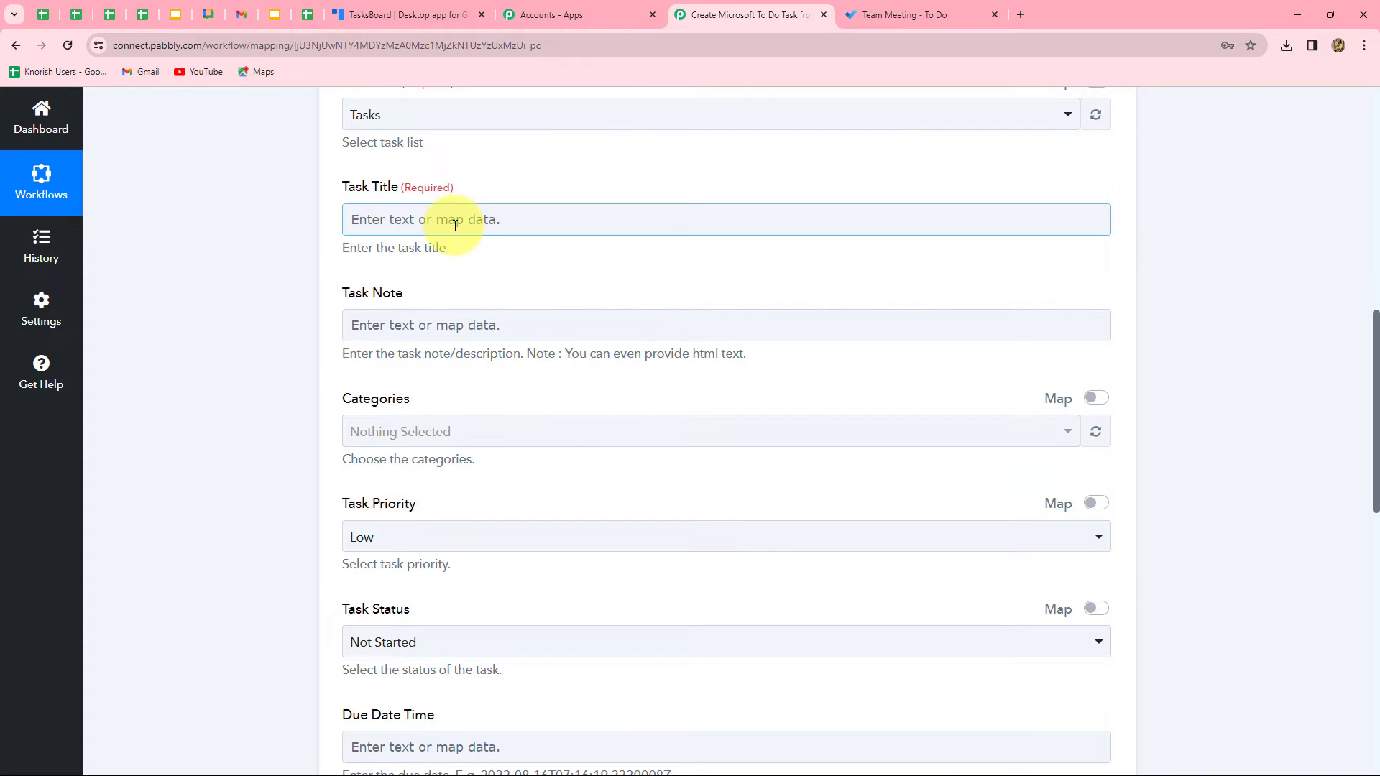
click(455, 224)
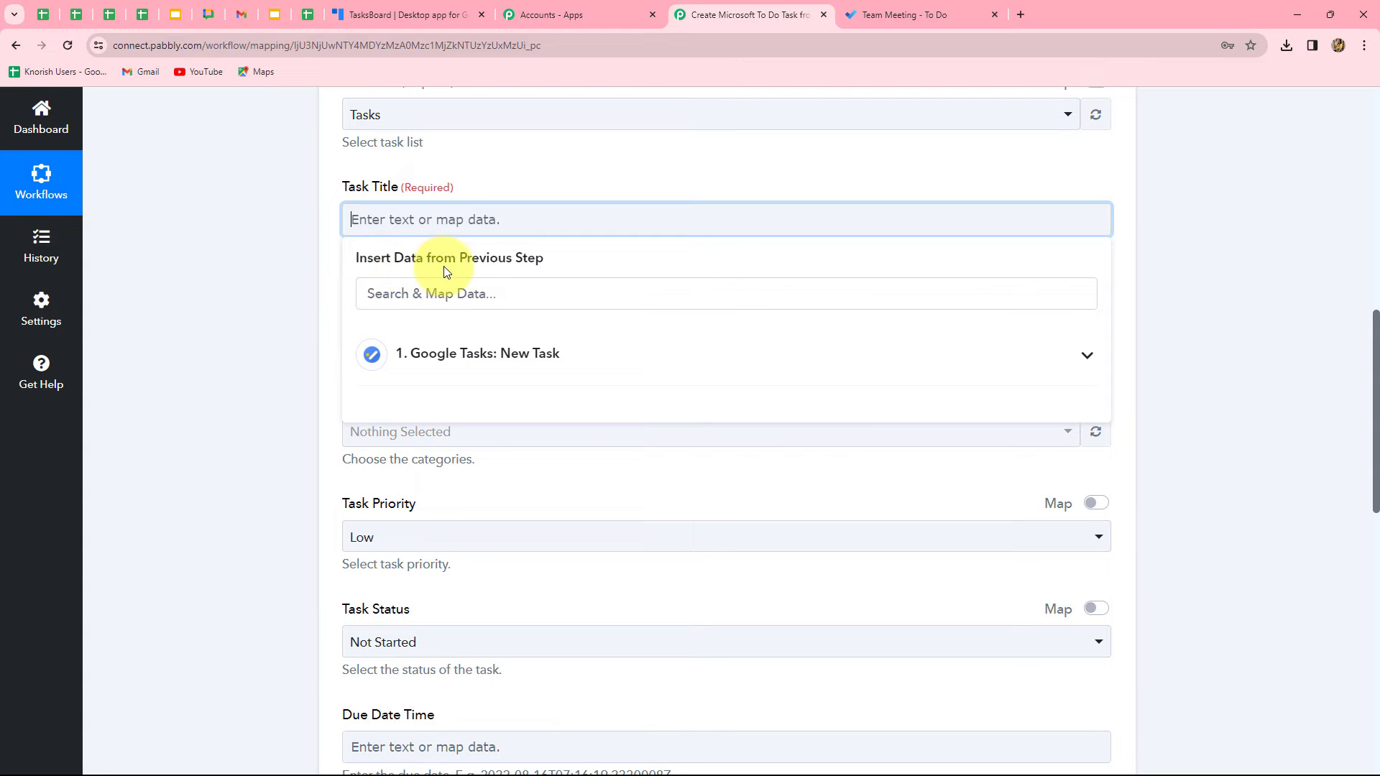
click(463, 372)
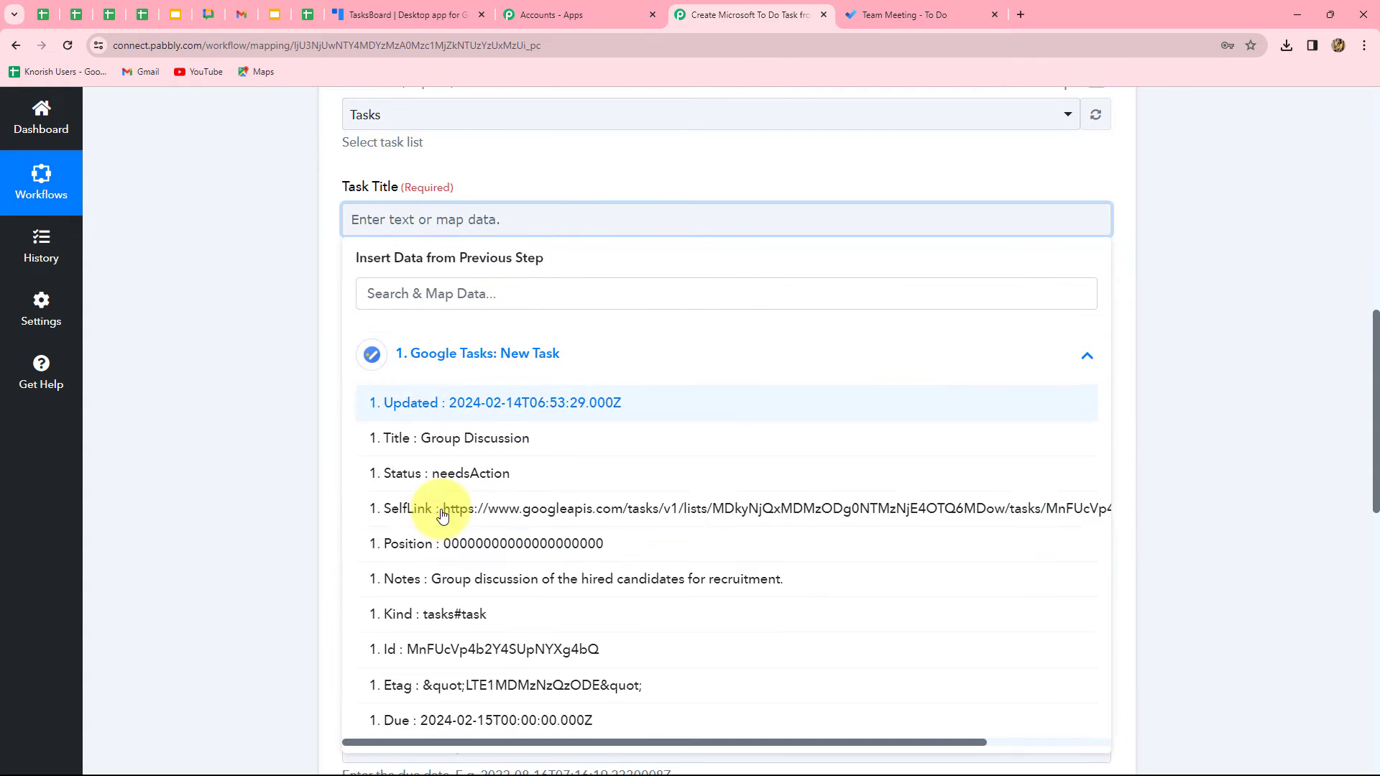
scroll(508, 524, down, 3)
scroll(509, 527, up, 4)
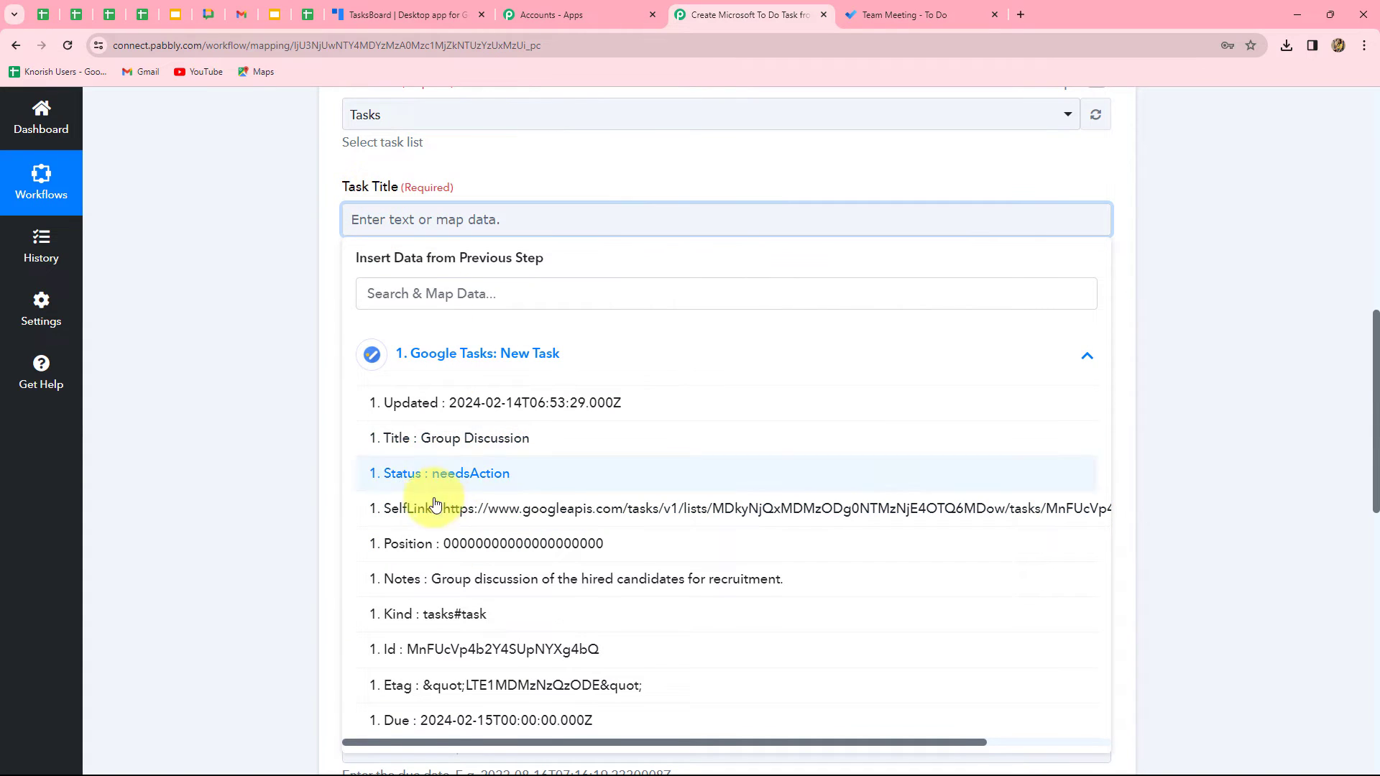
click(500, 440)
click(1266, 413)
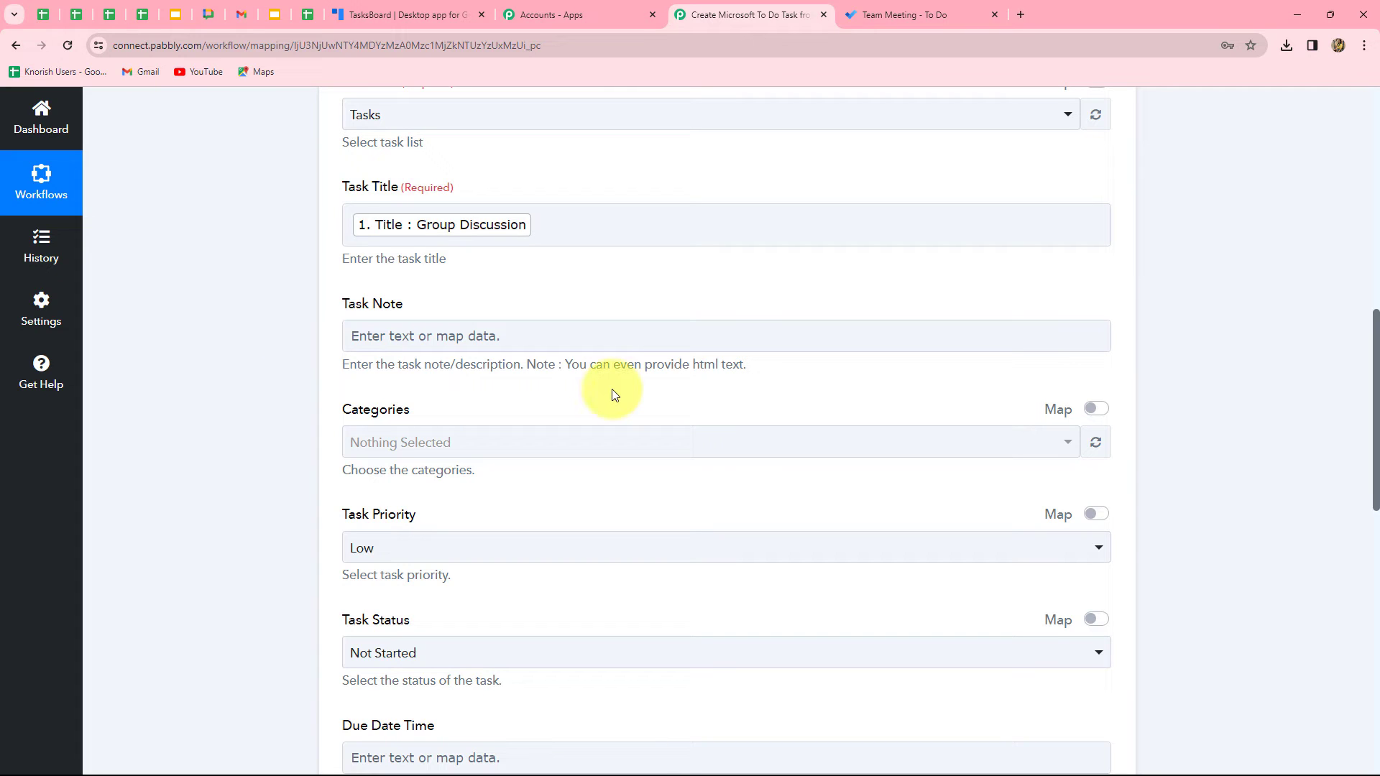
Step: Map the Notes value from the Google Tasks trigger into the action's Task Note
scroll(612, 394, down, 1)
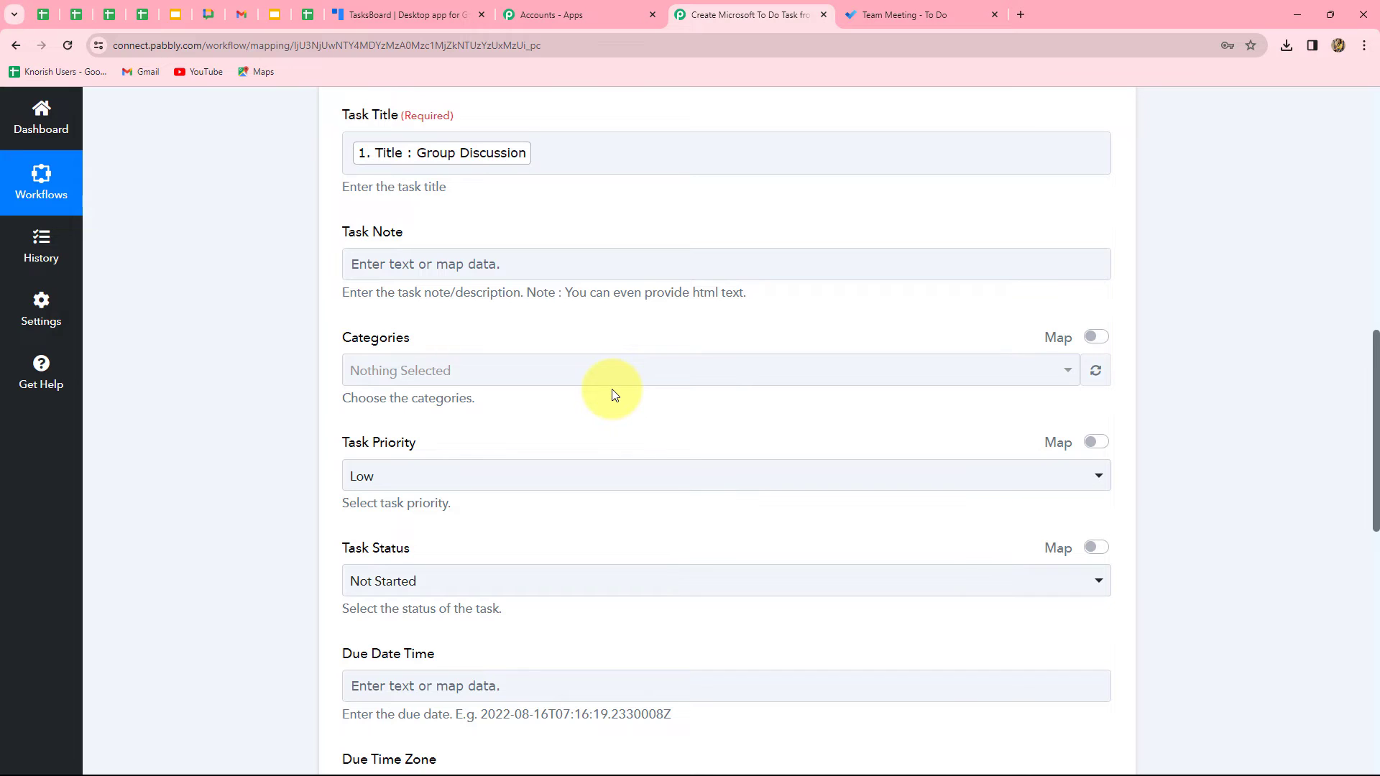
click(548, 258)
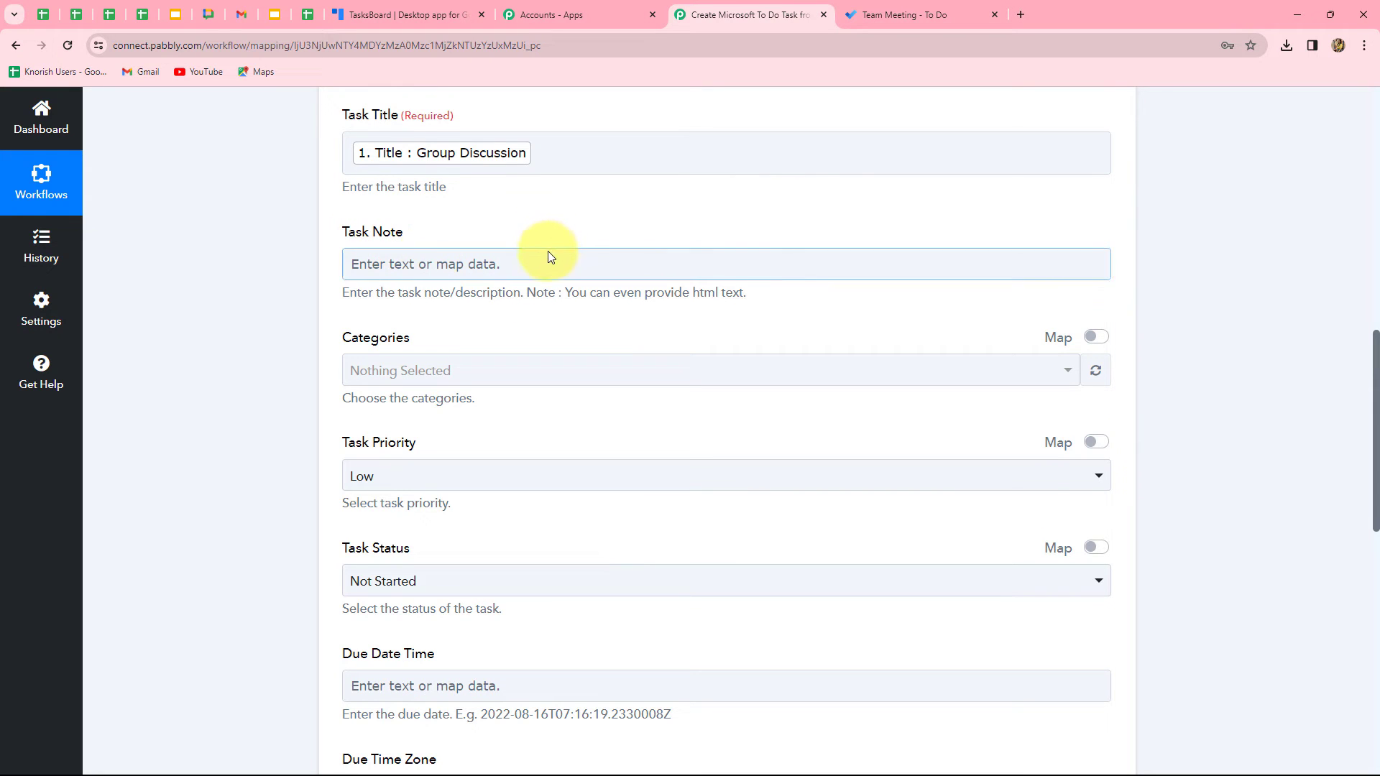
click(529, 396)
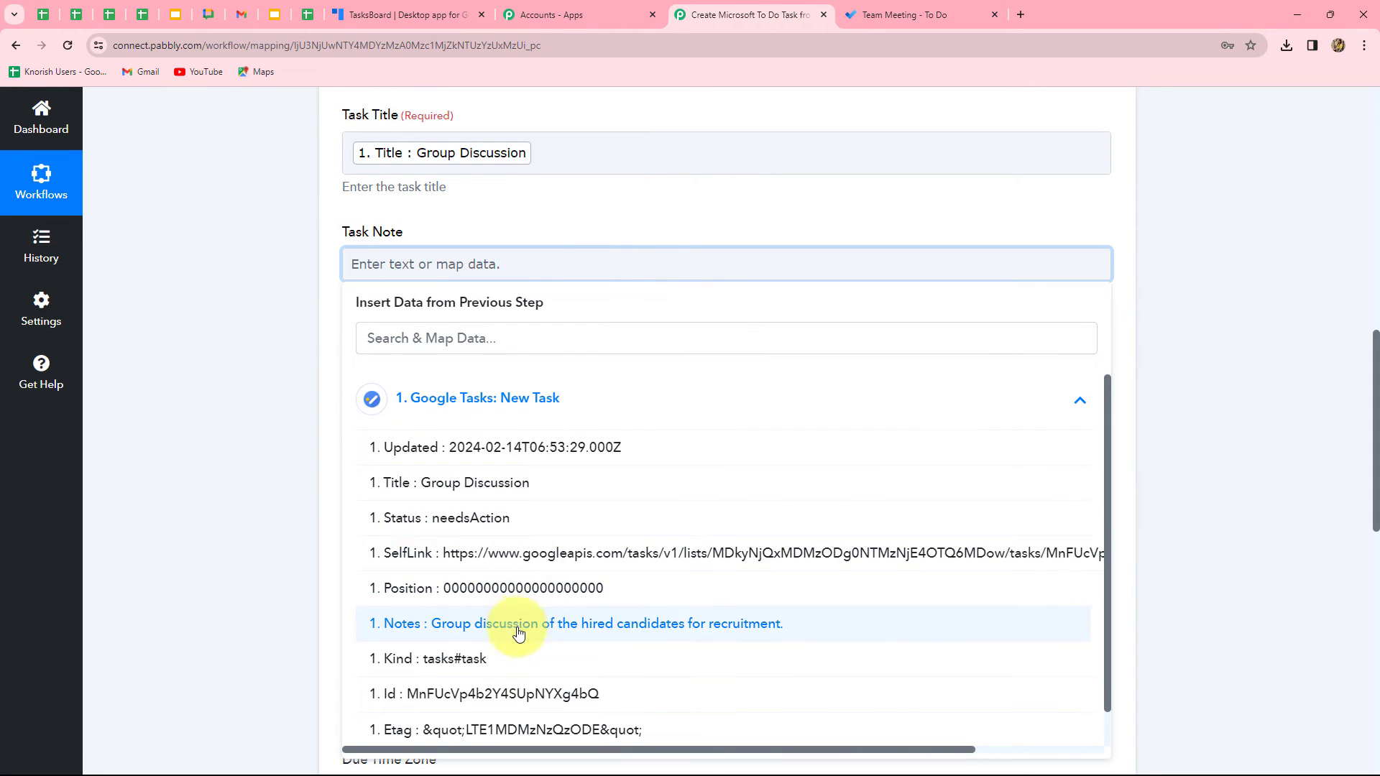
click(450, 623)
click(1280, 442)
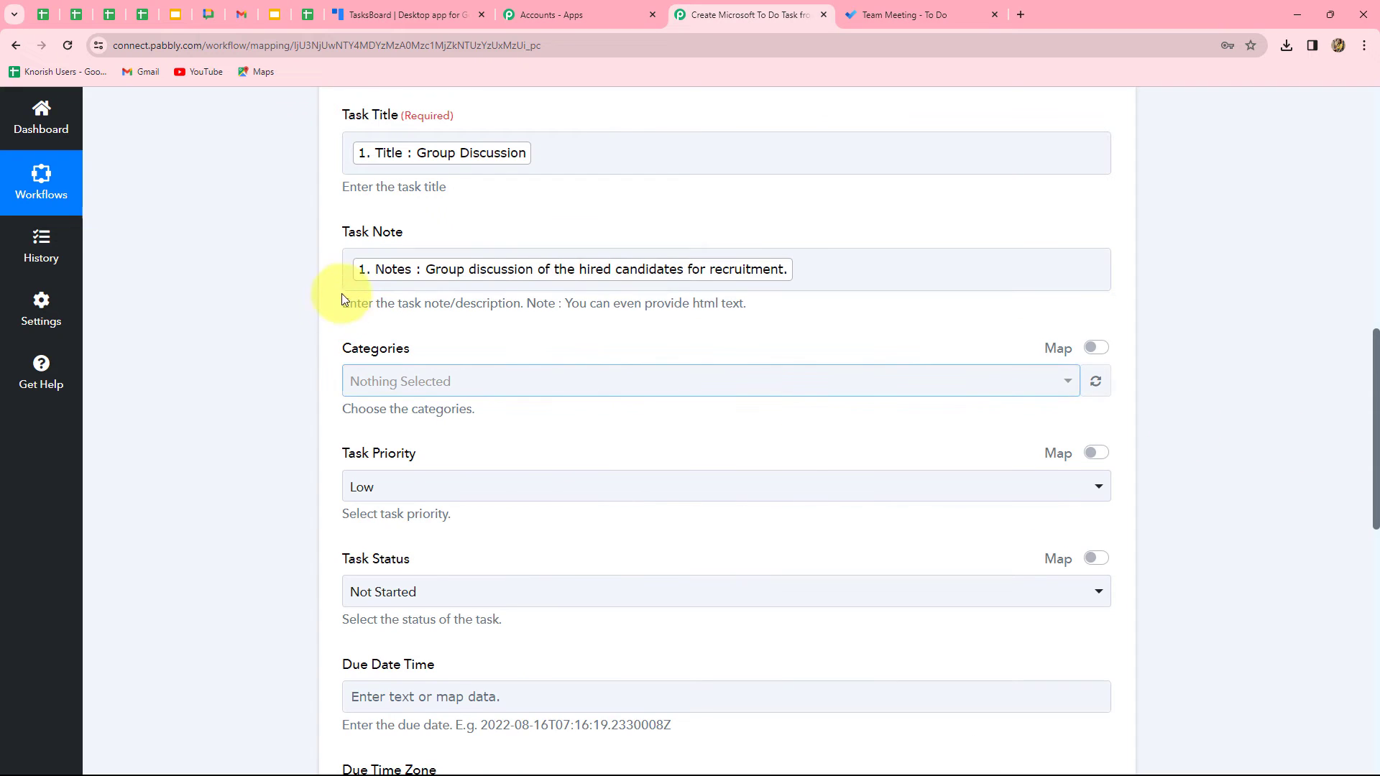
Step: Assign the Orange category to the Microsoft To-Do task
scroll(787, 331, down, 4)
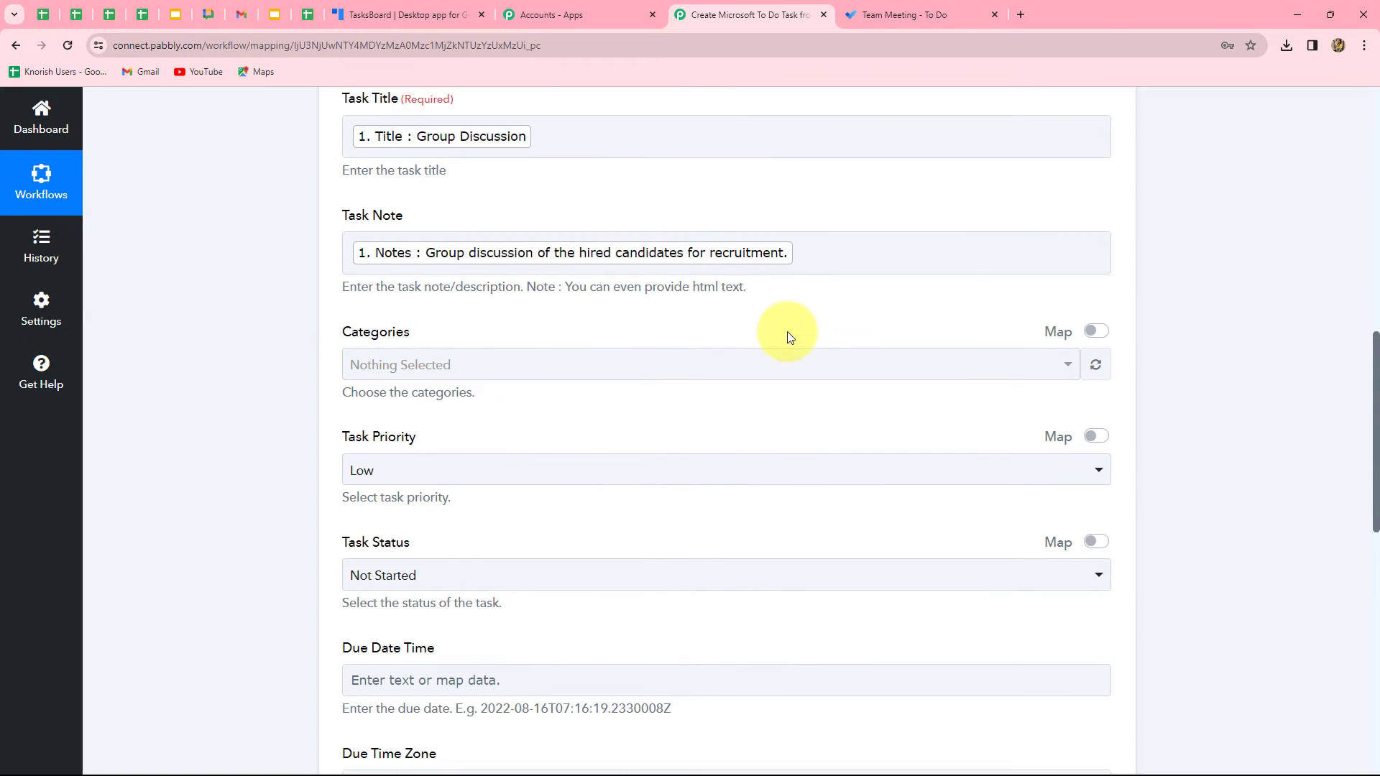
scroll(787, 336, up, 2)
click(403, 238)
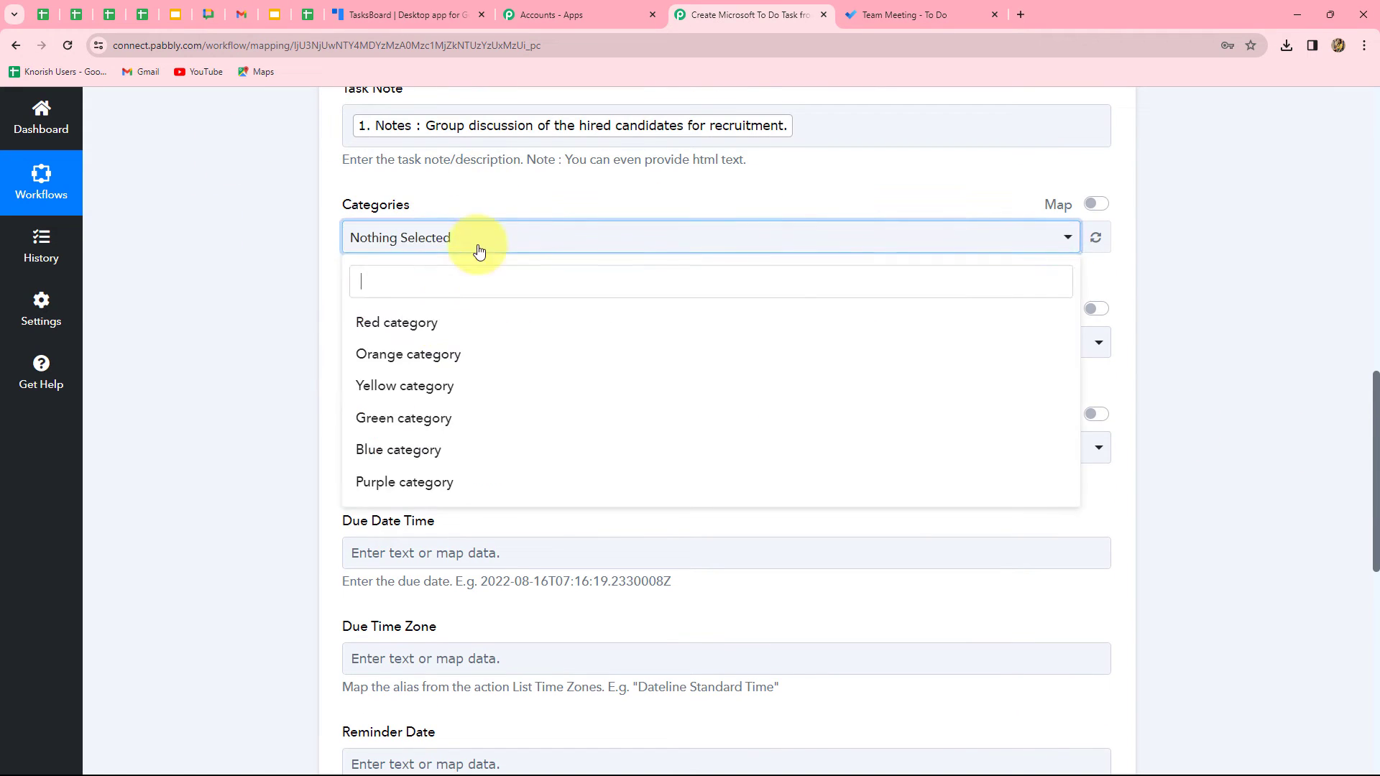
click(385, 357)
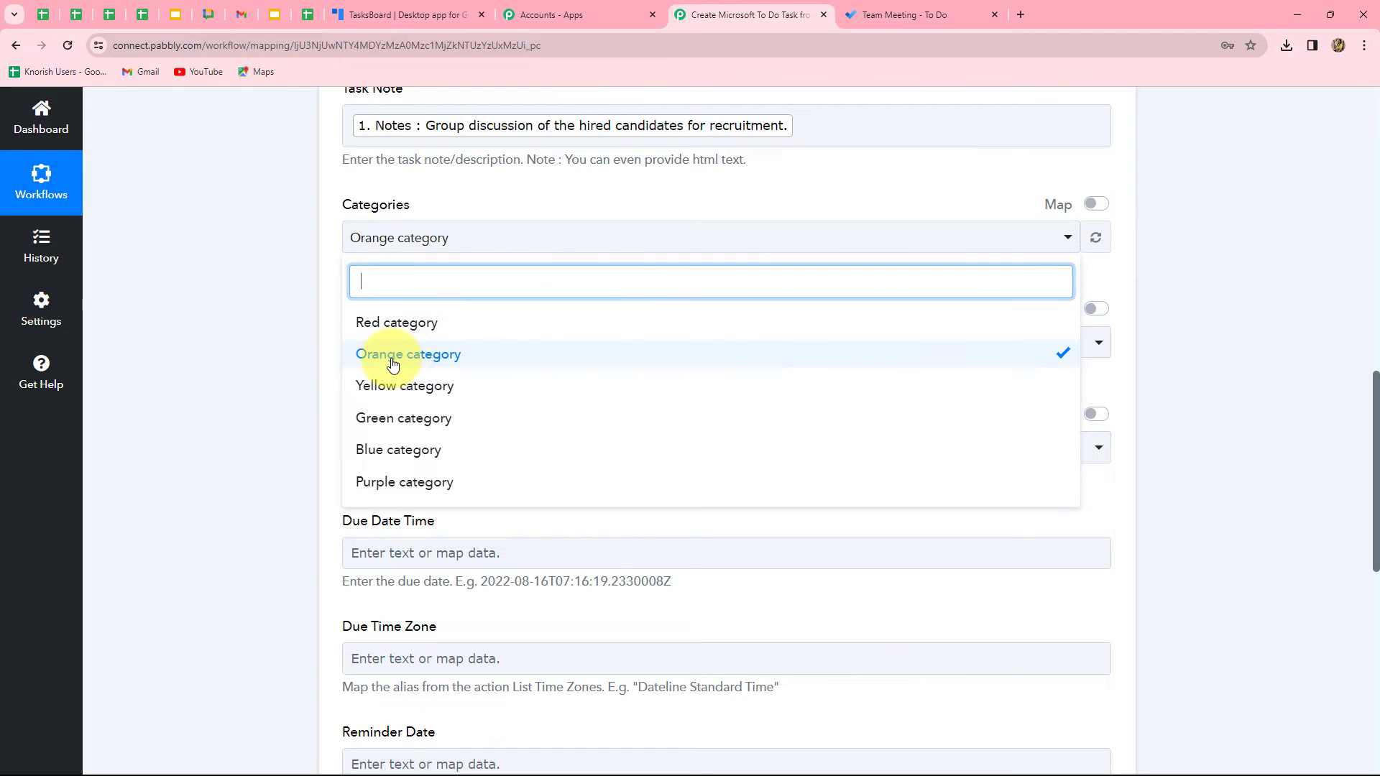
click(264, 359)
Step: Set the Microsoft To-Do task's priority to Normal and keep its status as Not Started
scroll(554, 289, down, 1)
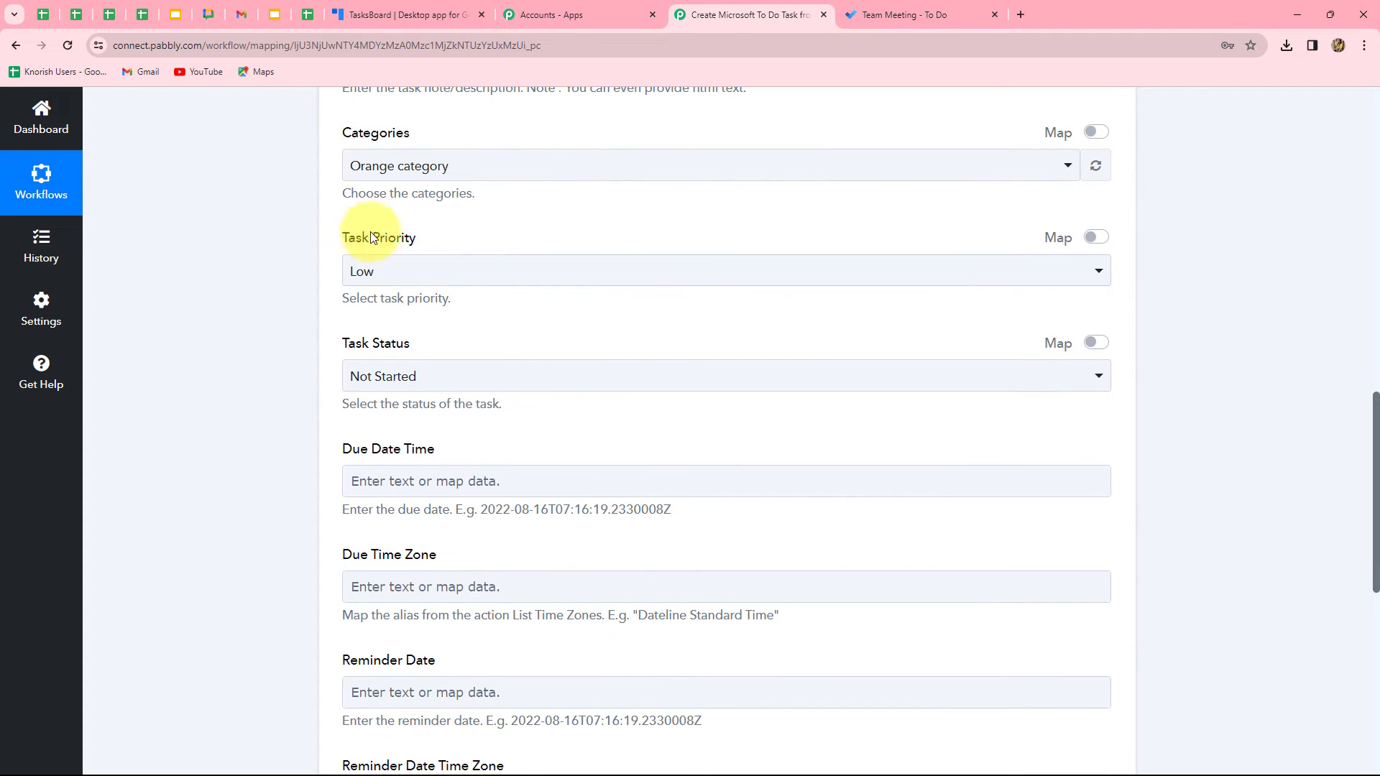
click(401, 277)
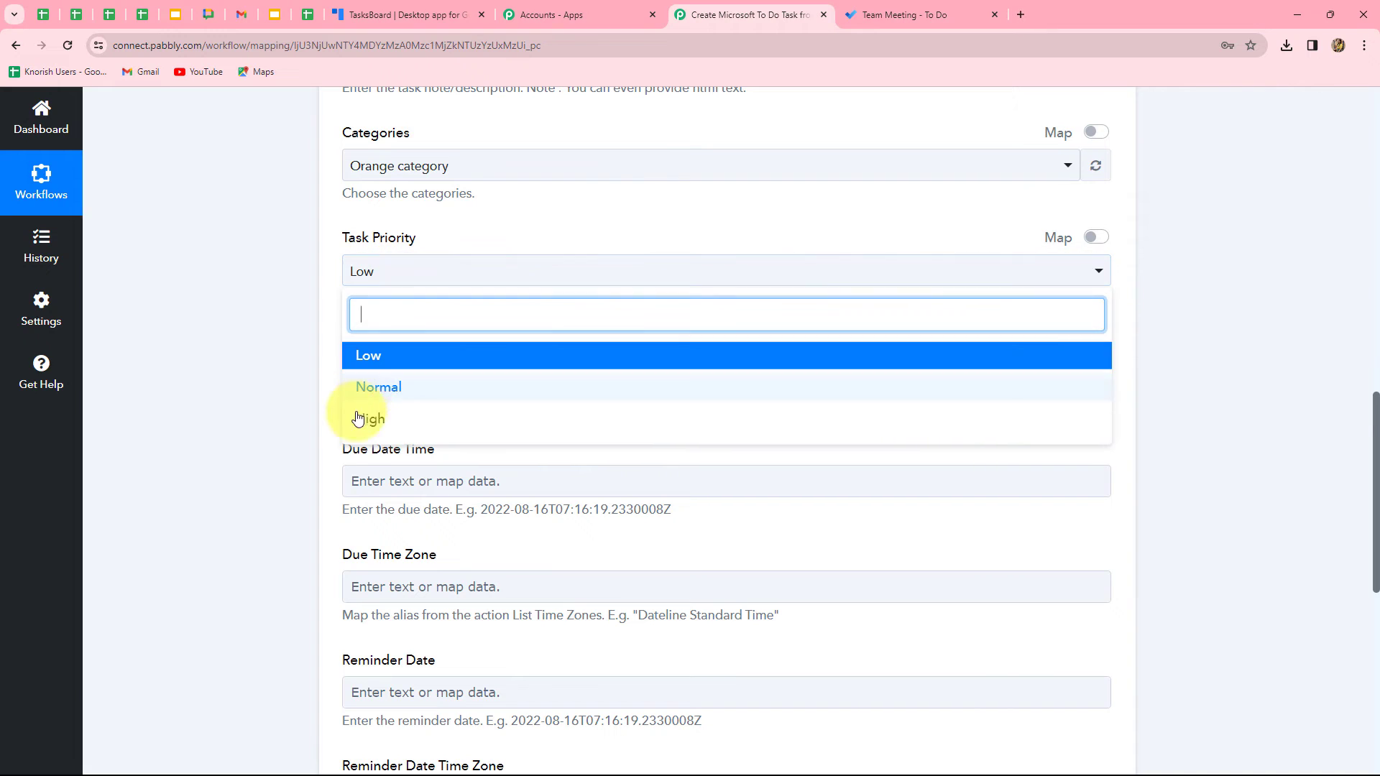
click(391, 391)
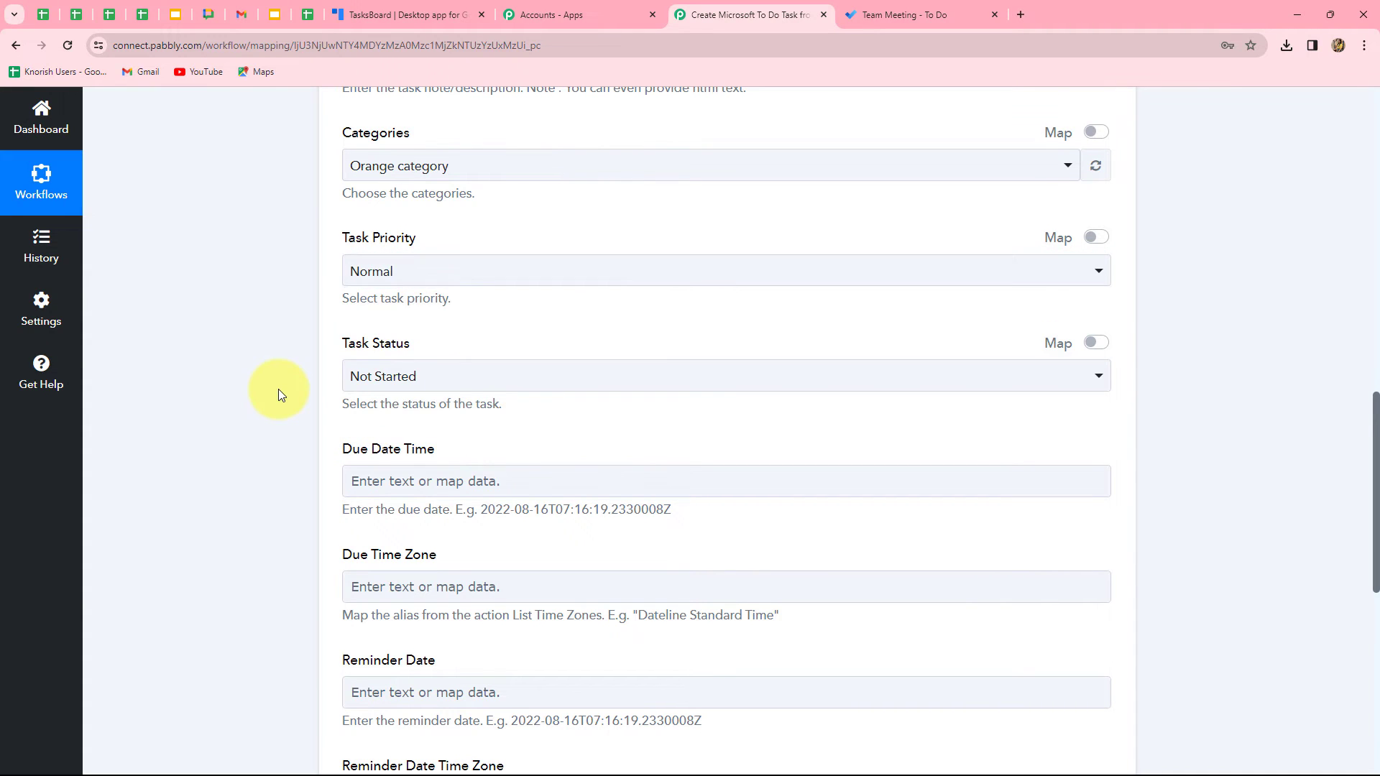
scroll(278, 394, down, 2)
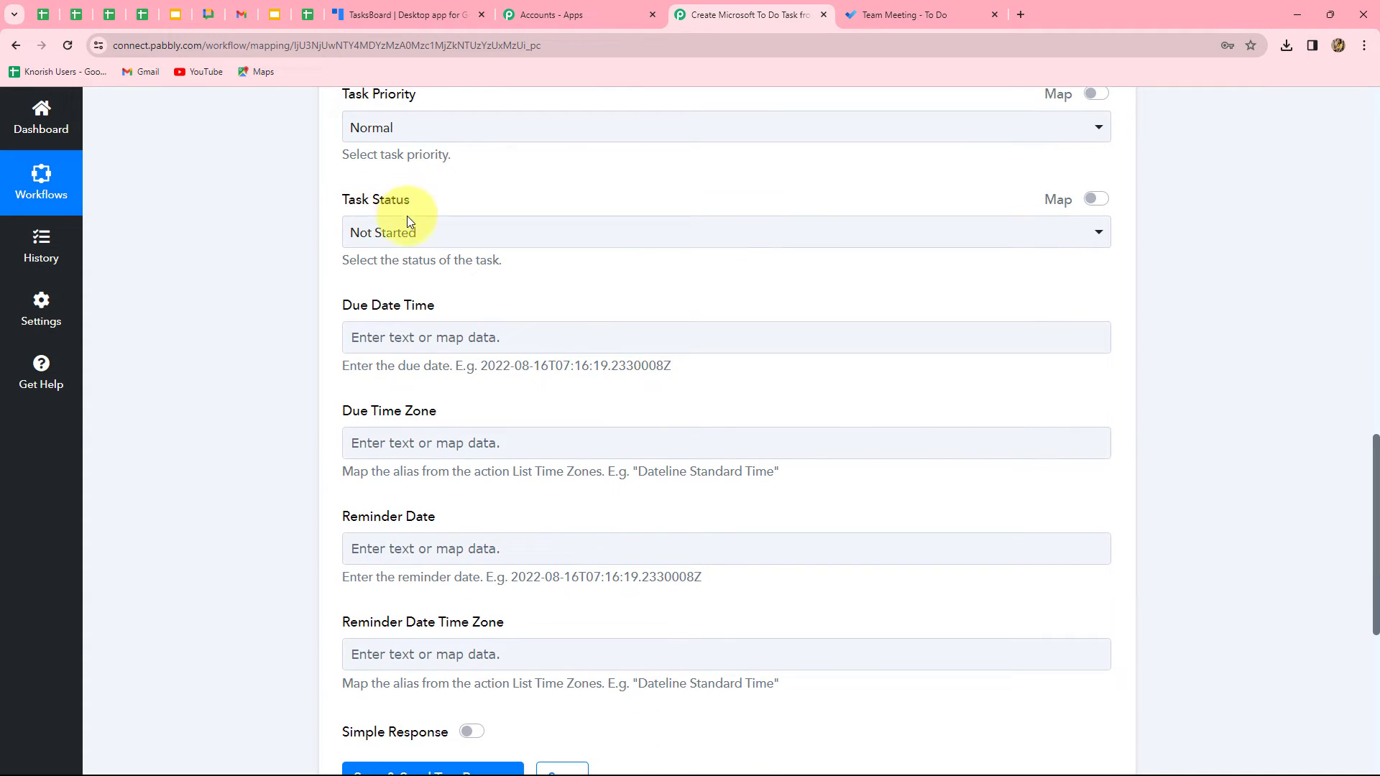
click(449, 233)
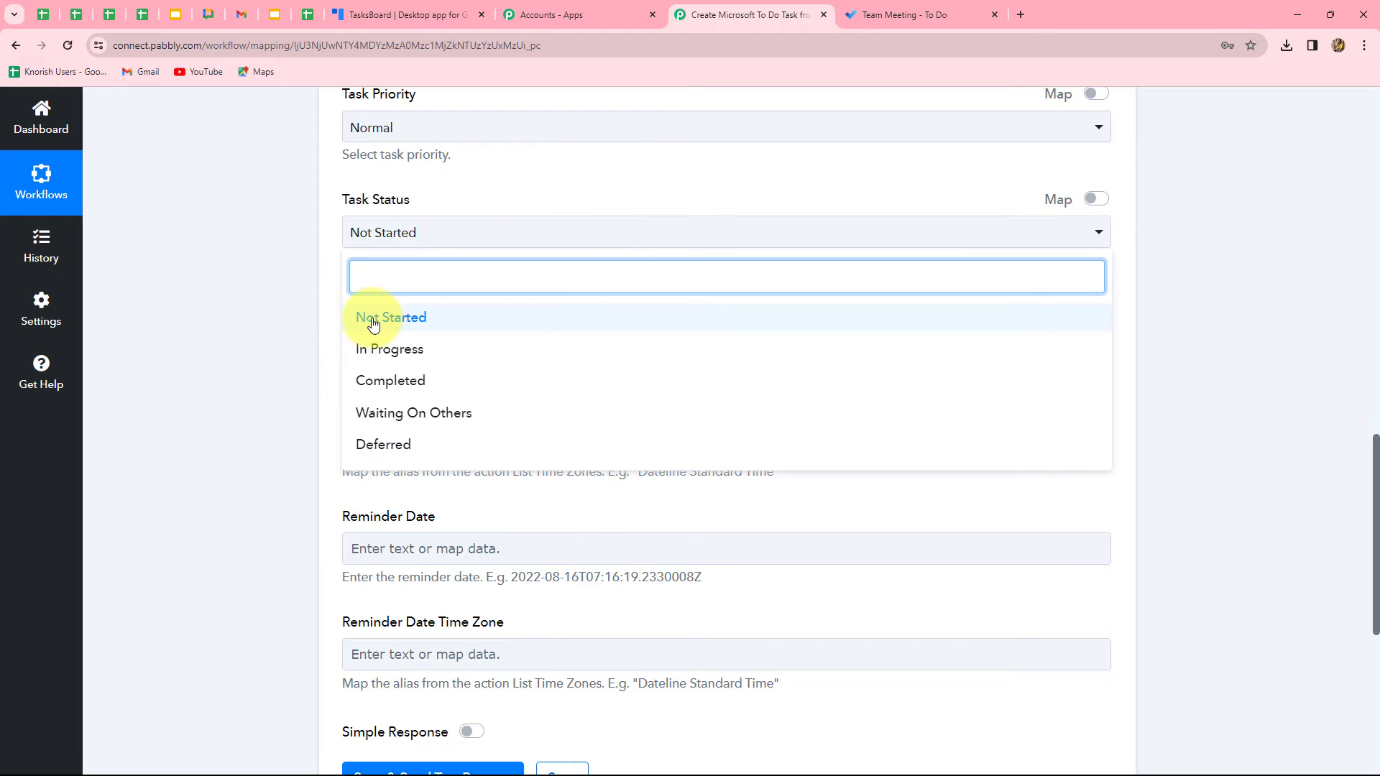
click(253, 318)
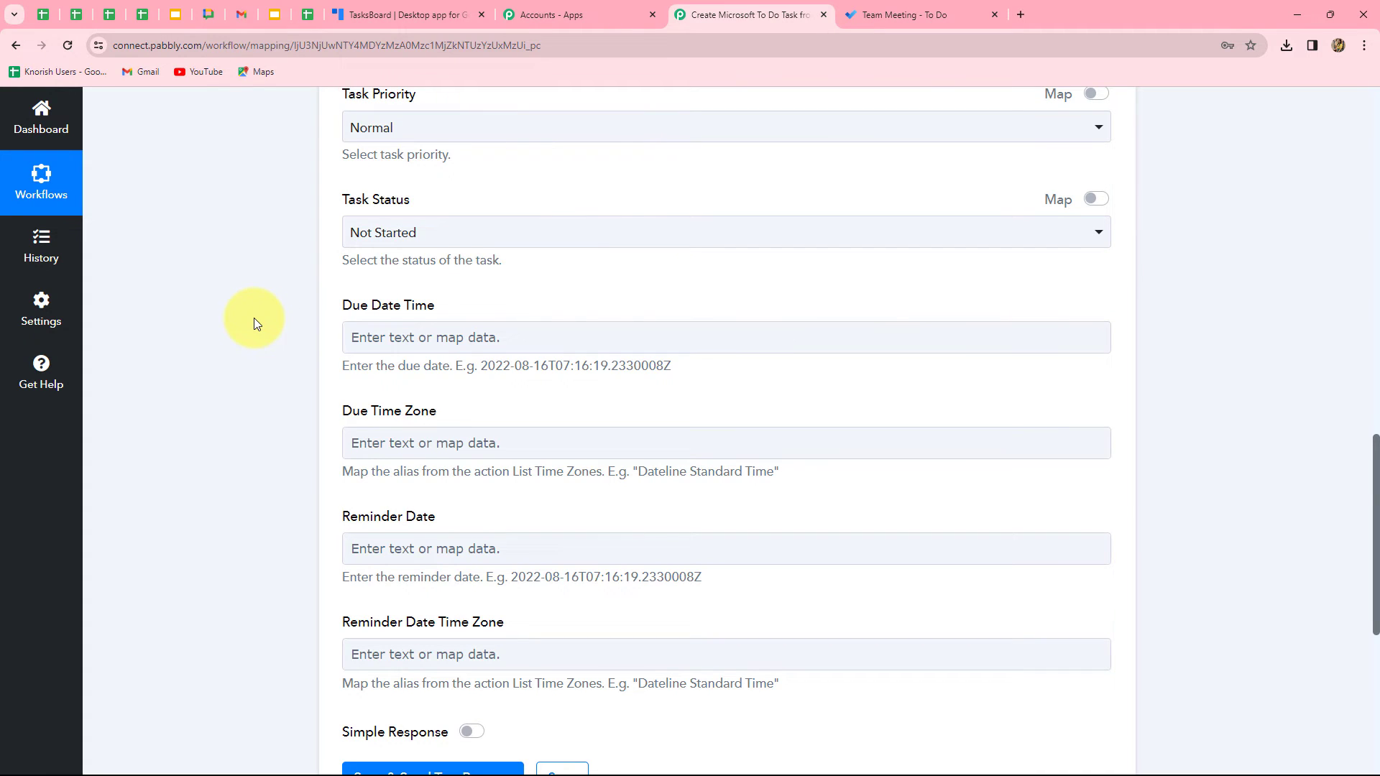
Step: Map the Due value from the Google Tasks trigger into the action's Due Date Time
scroll(253, 319, down, 3)
scroll(253, 319, up, 2)
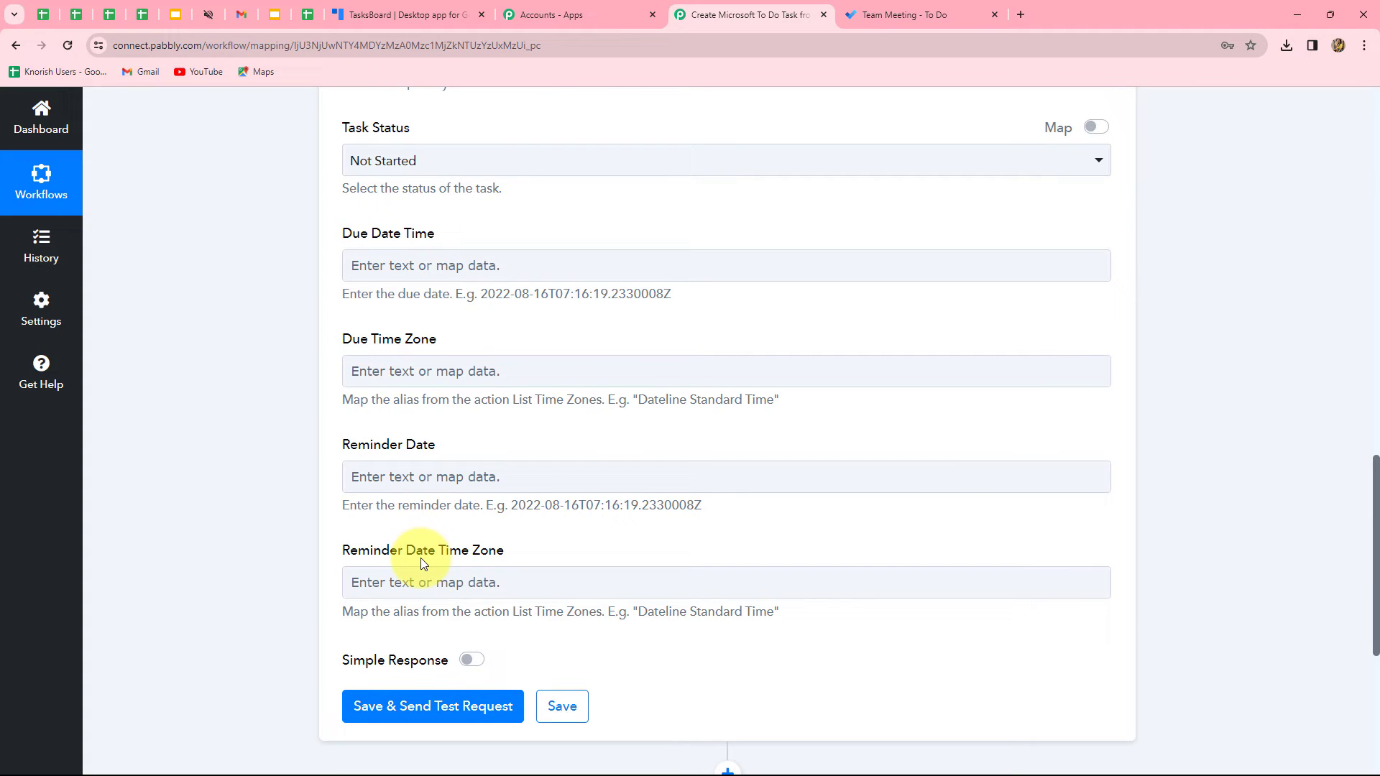
drag(478, 294, 671, 294)
click(482, 290)
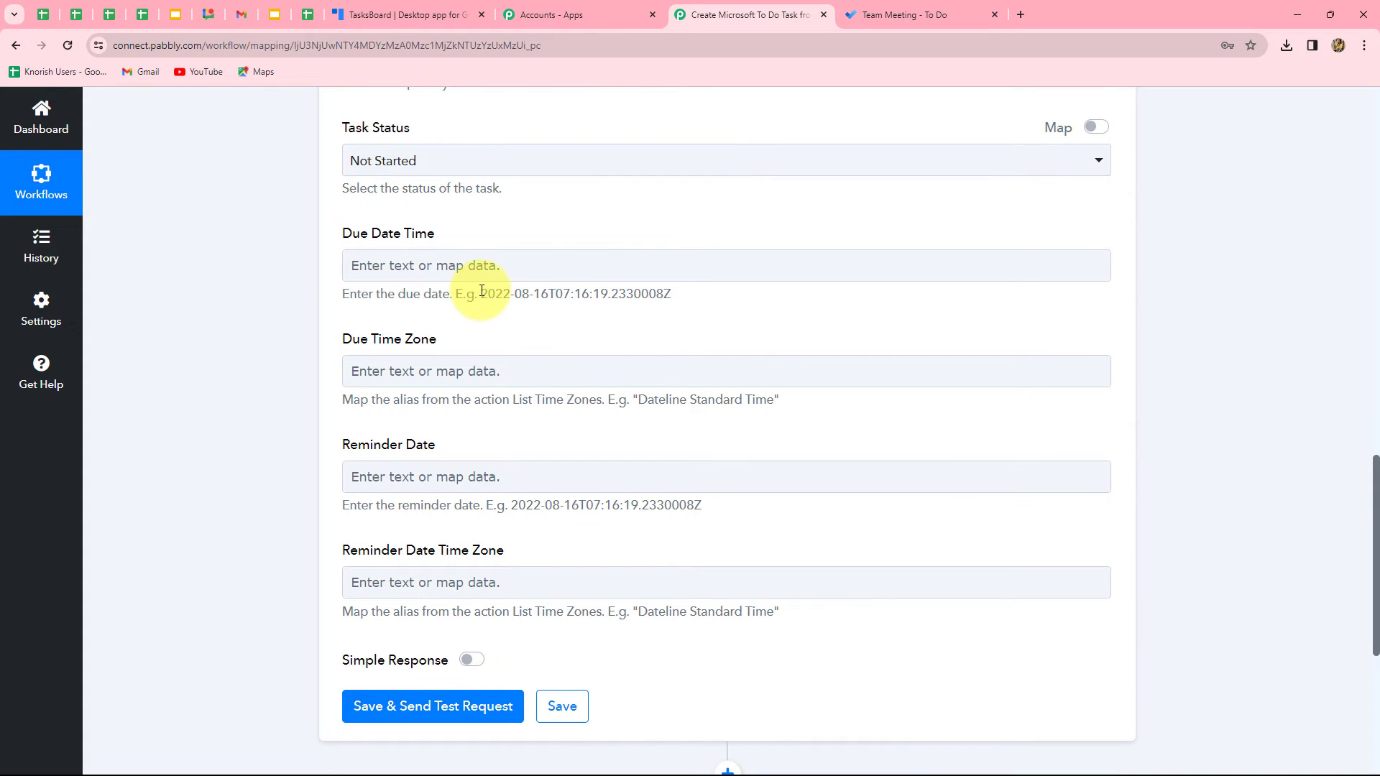
drag(482, 291, 684, 293)
click(655, 341)
click(604, 267)
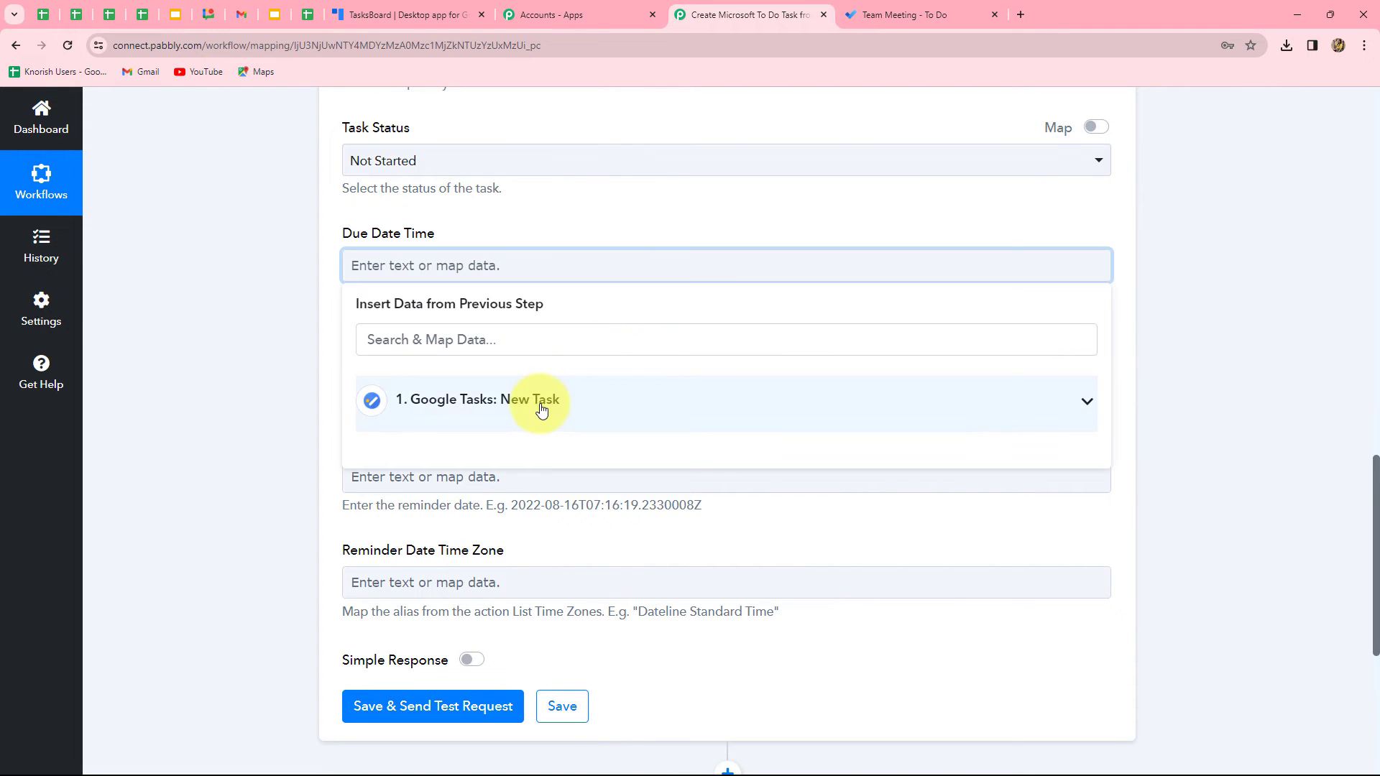
click(554, 400)
scroll(503, 682, down, 1)
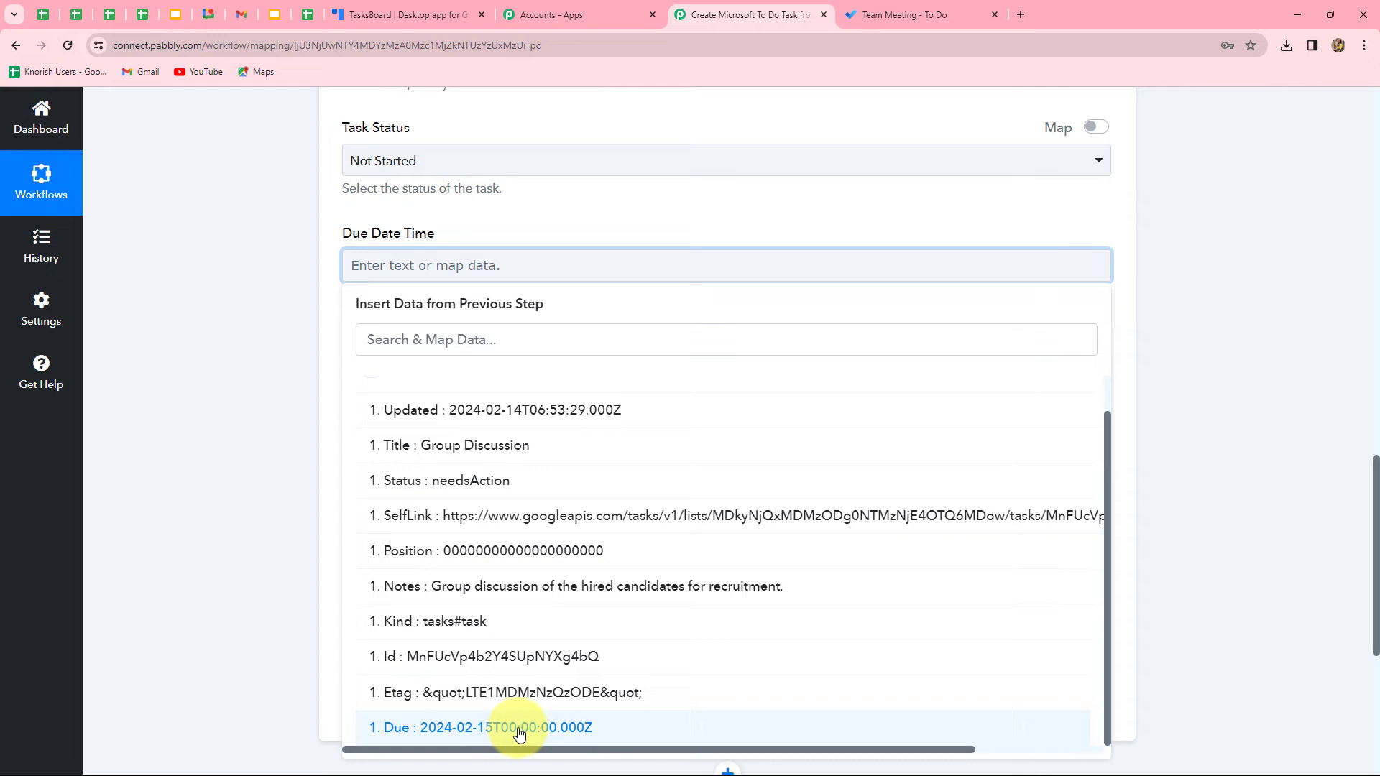
click(519, 730)
click(1212, 507)
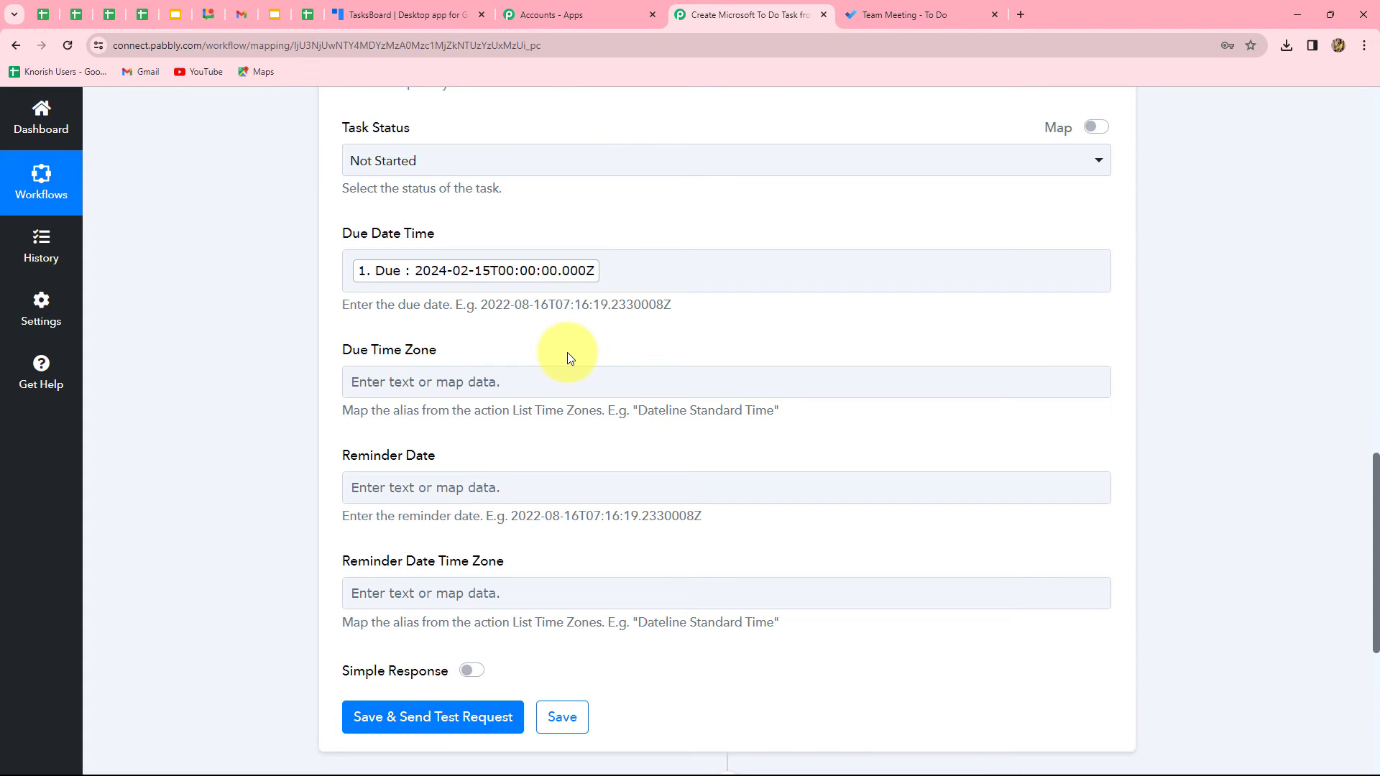
Step: Set the action's Due Time Zone to Asia/Kolkata
scroll(569, 357, down, 3)
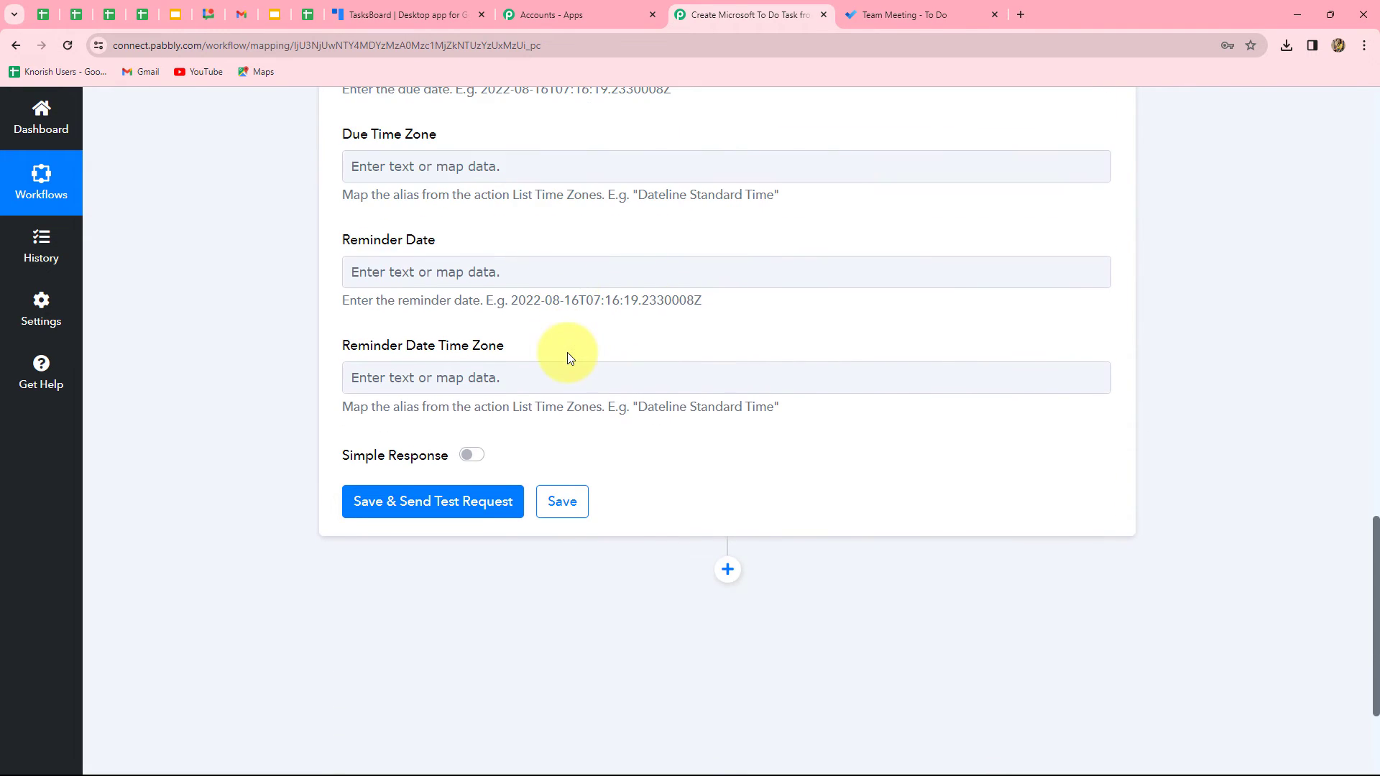
click(438, 169)
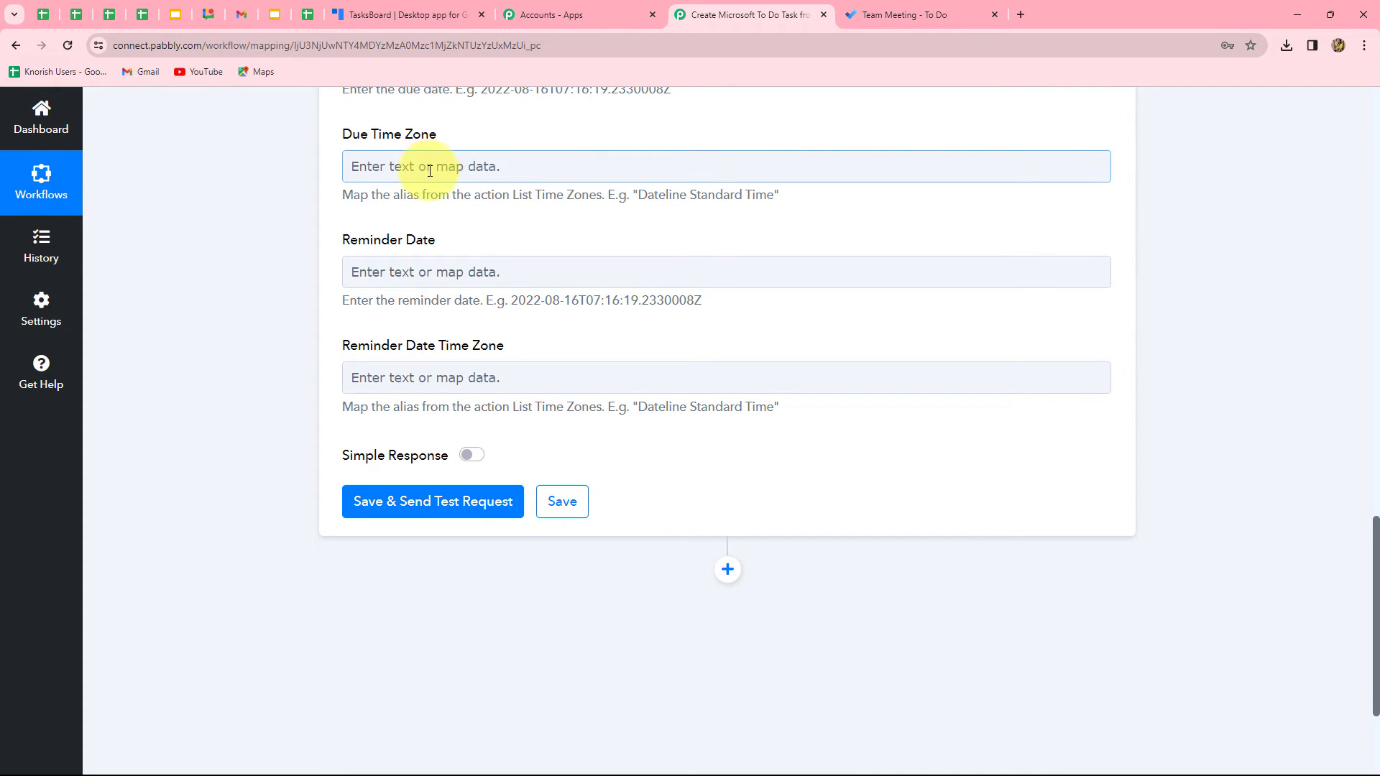
click(433, 170)
text(Asia/Kolkata)
click(306, 211)
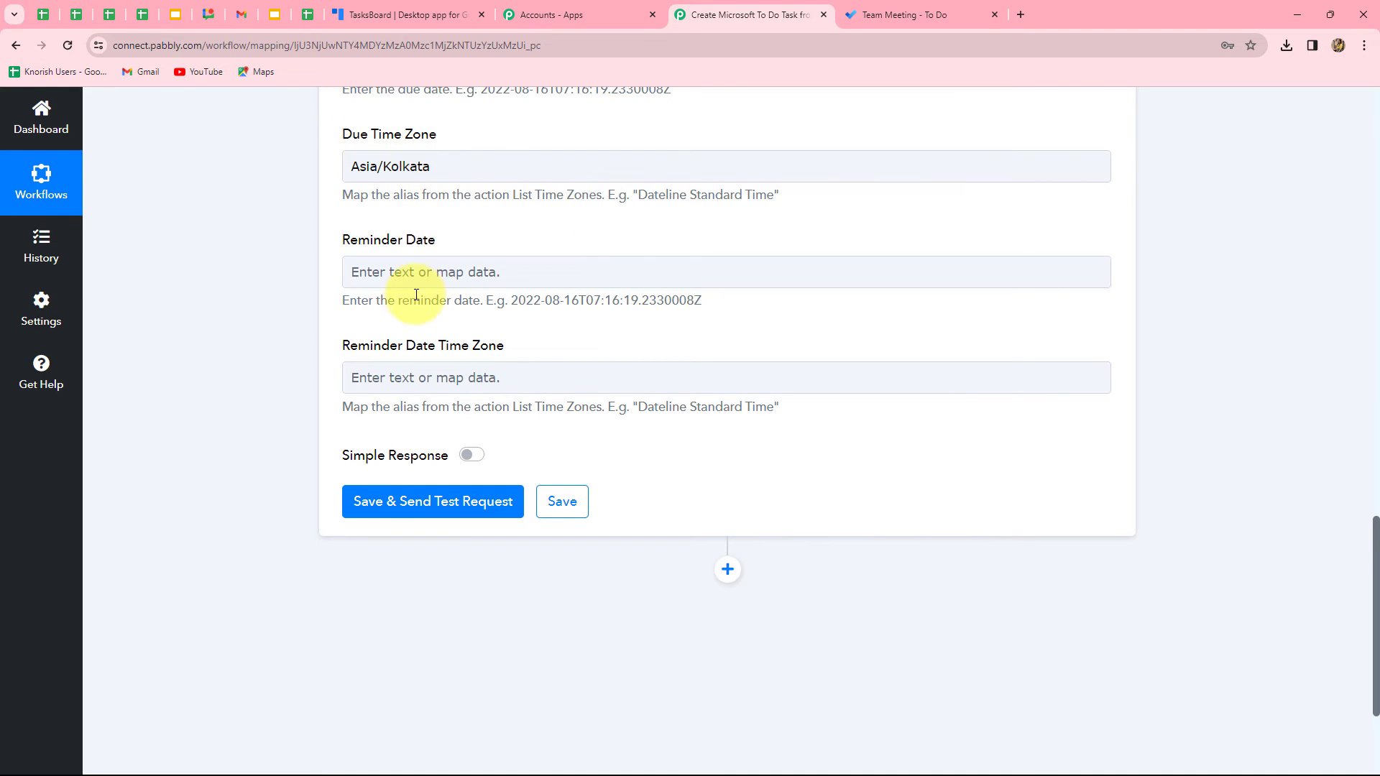
Step: Leave the reminder date and its time zone empty, and save the action while sending a test request
click(363, 259)
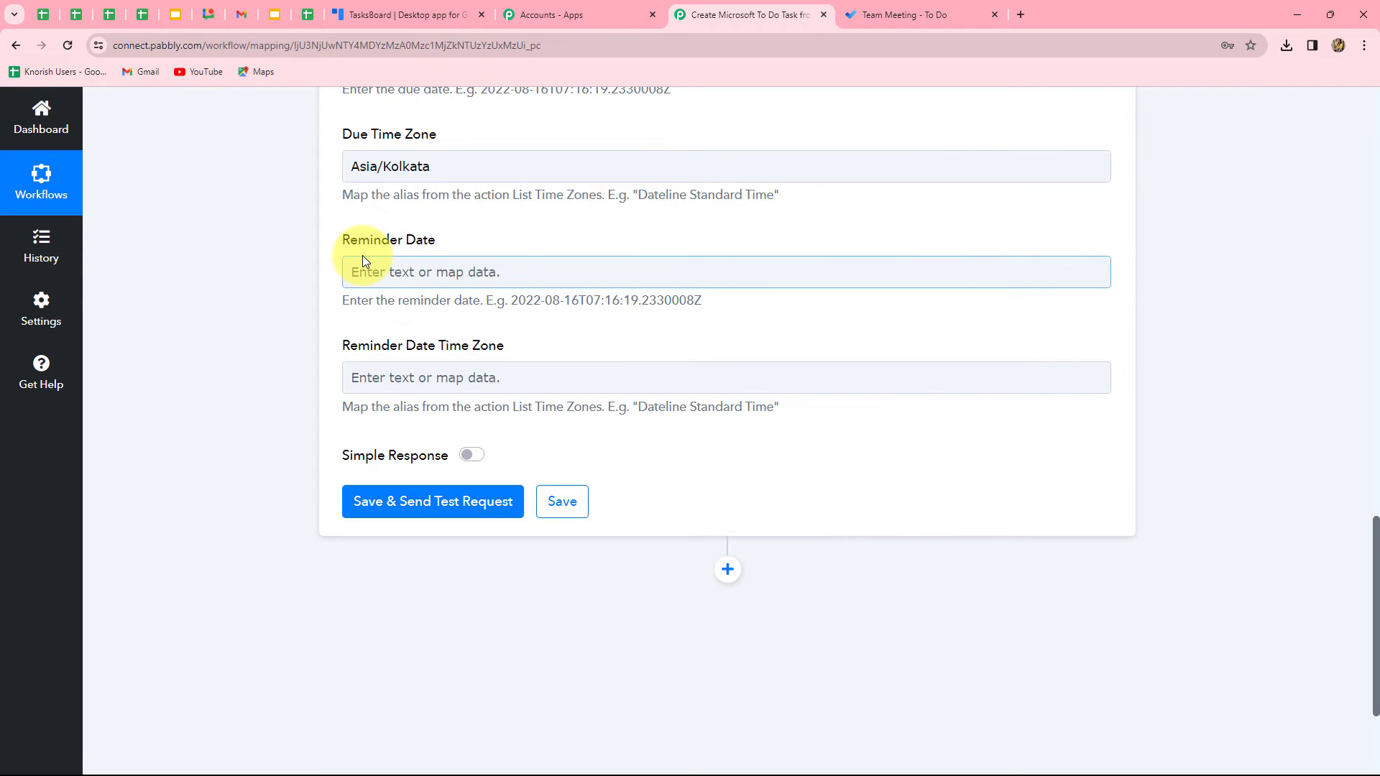
click(388, 379)
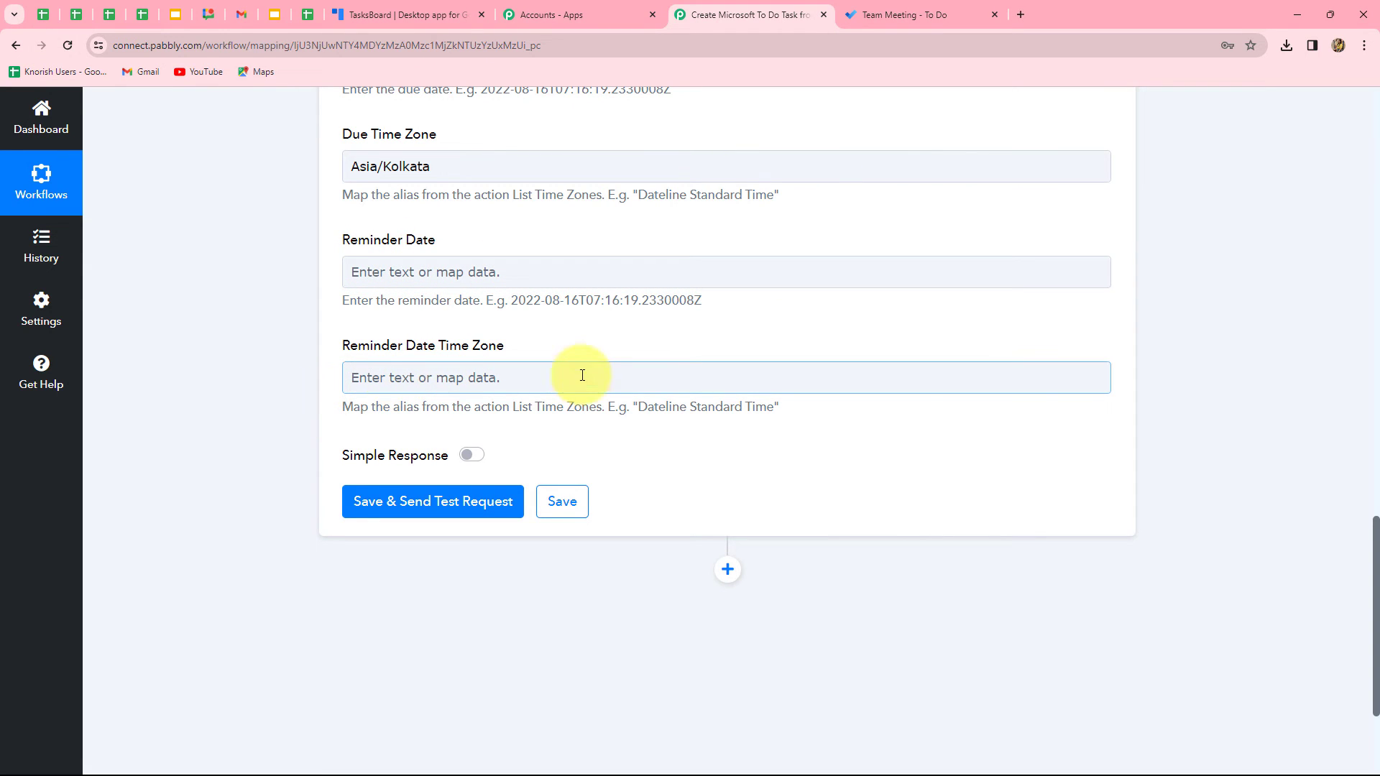
scroll(790, 312, down, 1)
scroll(795, 312, up, 3)
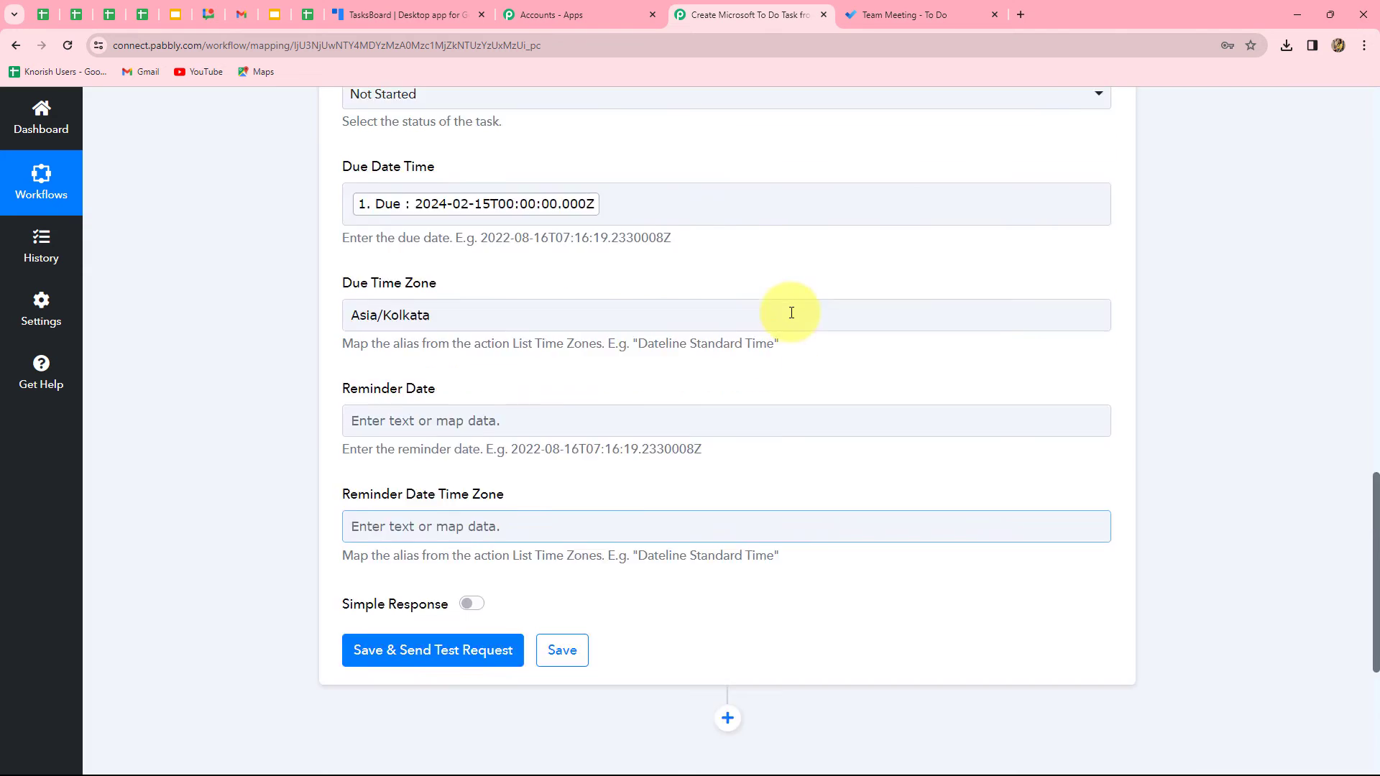
scroll(754, 341, down, 3)
click(406, 429)
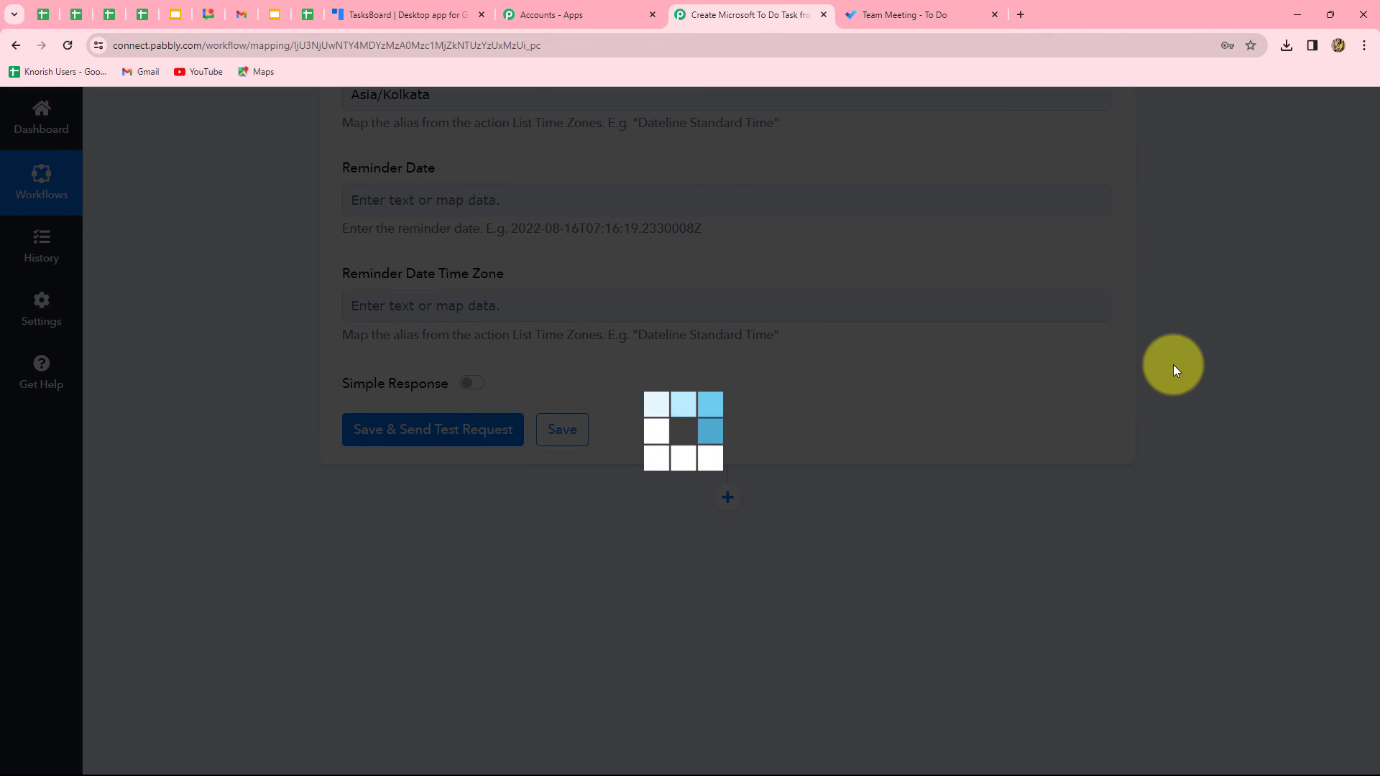
Step: Examine the test response including its Id, and switch to Microsoft To Do to view the Group Discussion task's details
scroll(1182, 355, down, 6)
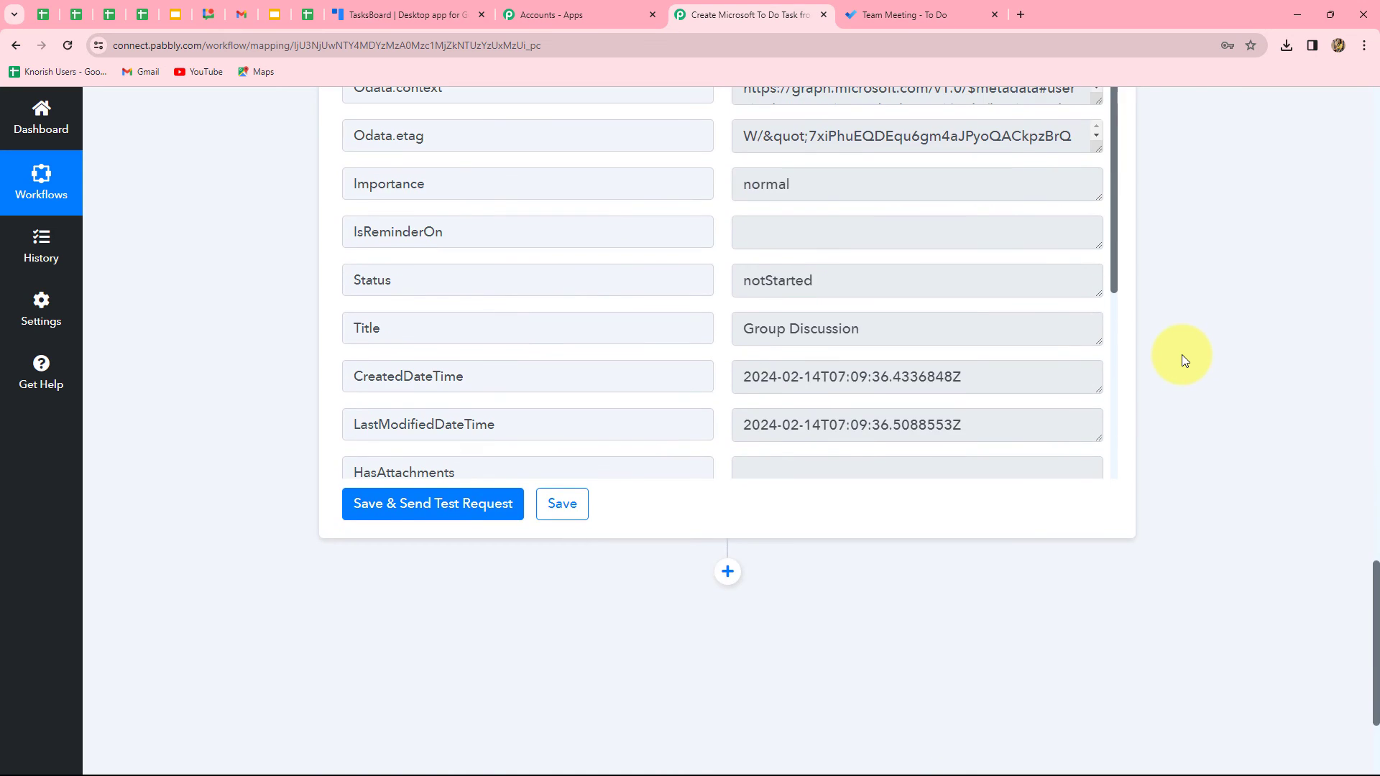
scroll(1181, 355, up, 3)
scroll(951, 619, down, 3)
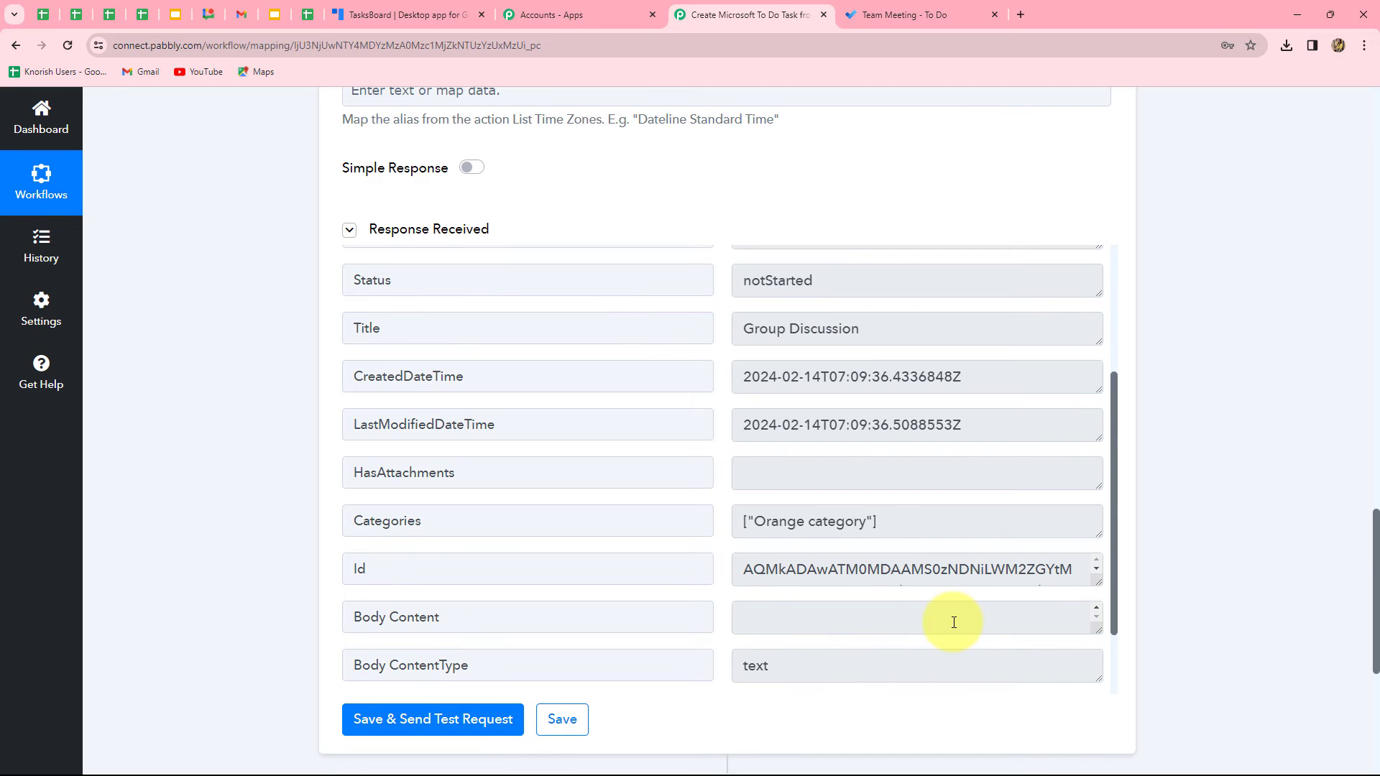
drag(745, 571, 1127, 578)
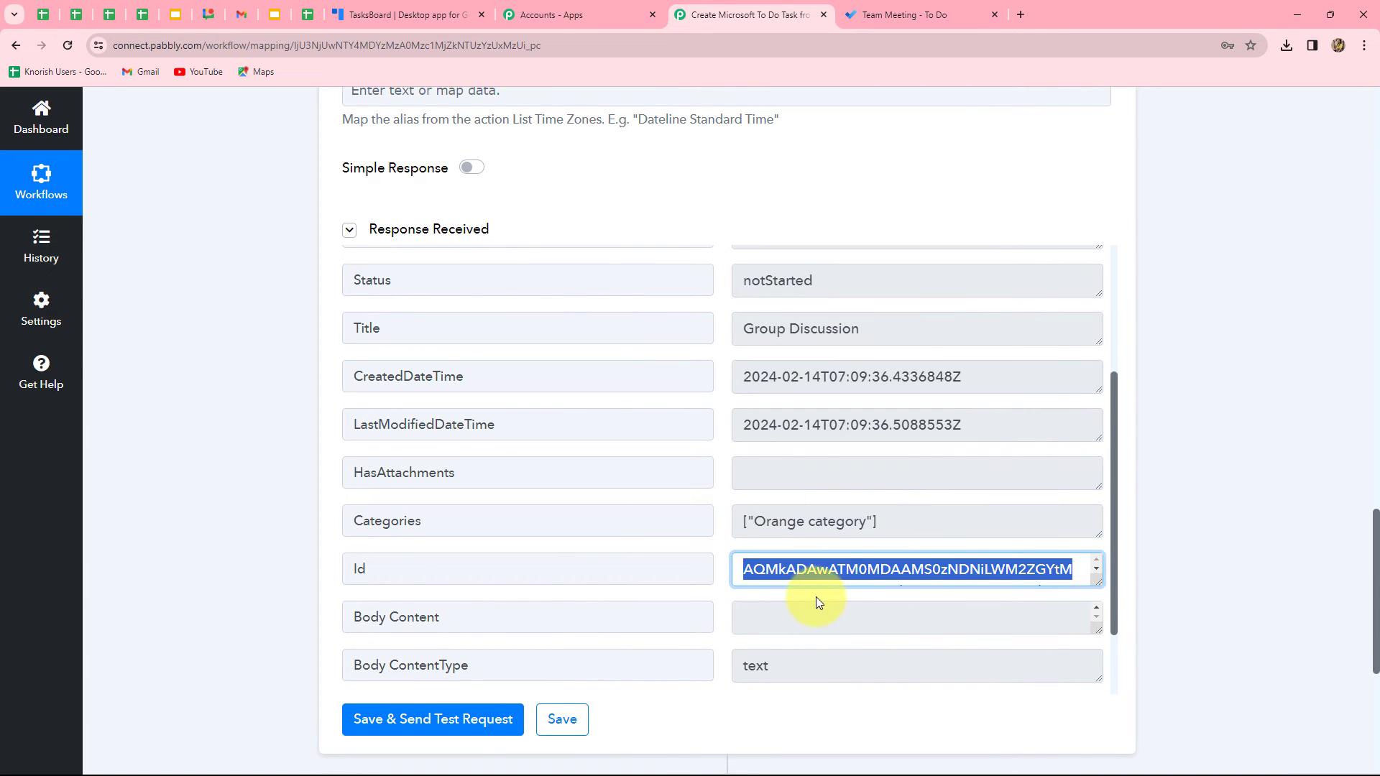
click(904, 14)
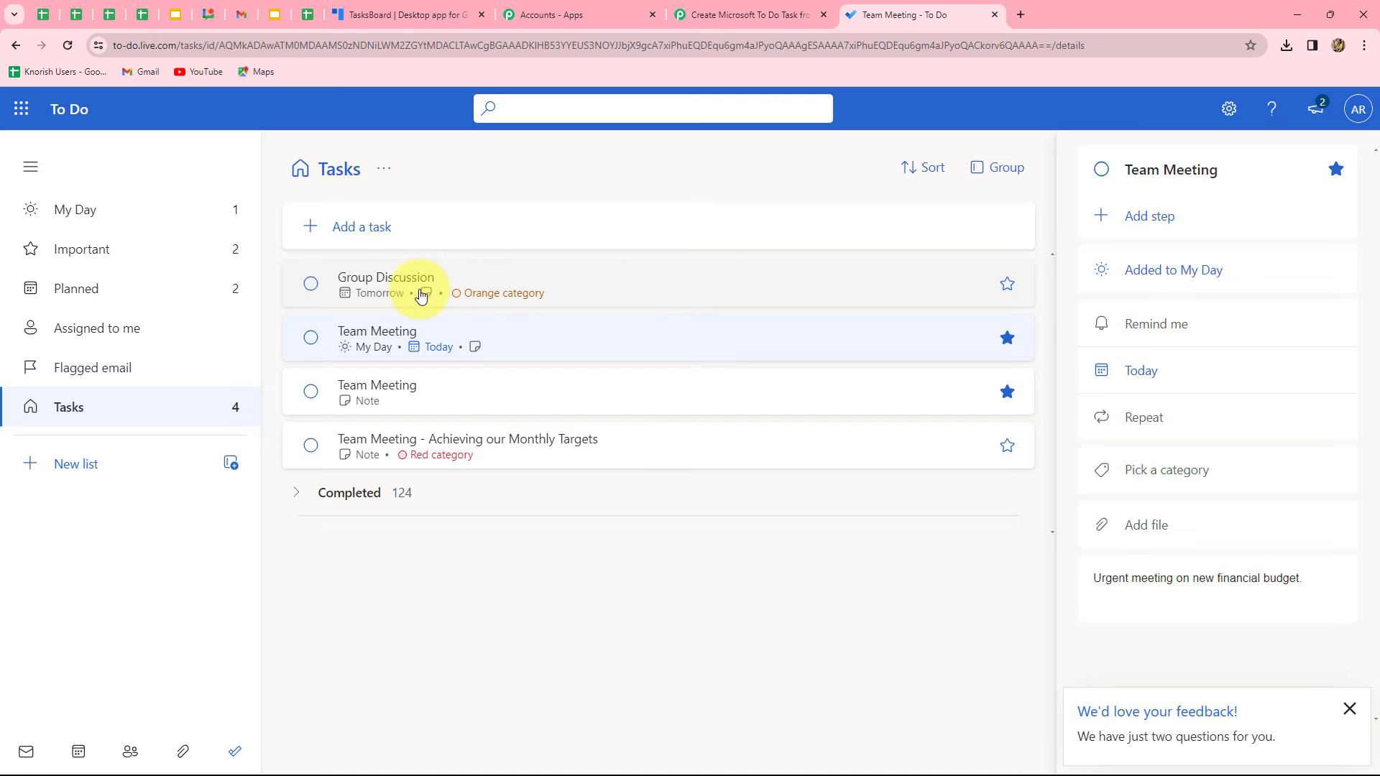
click(364, 277)
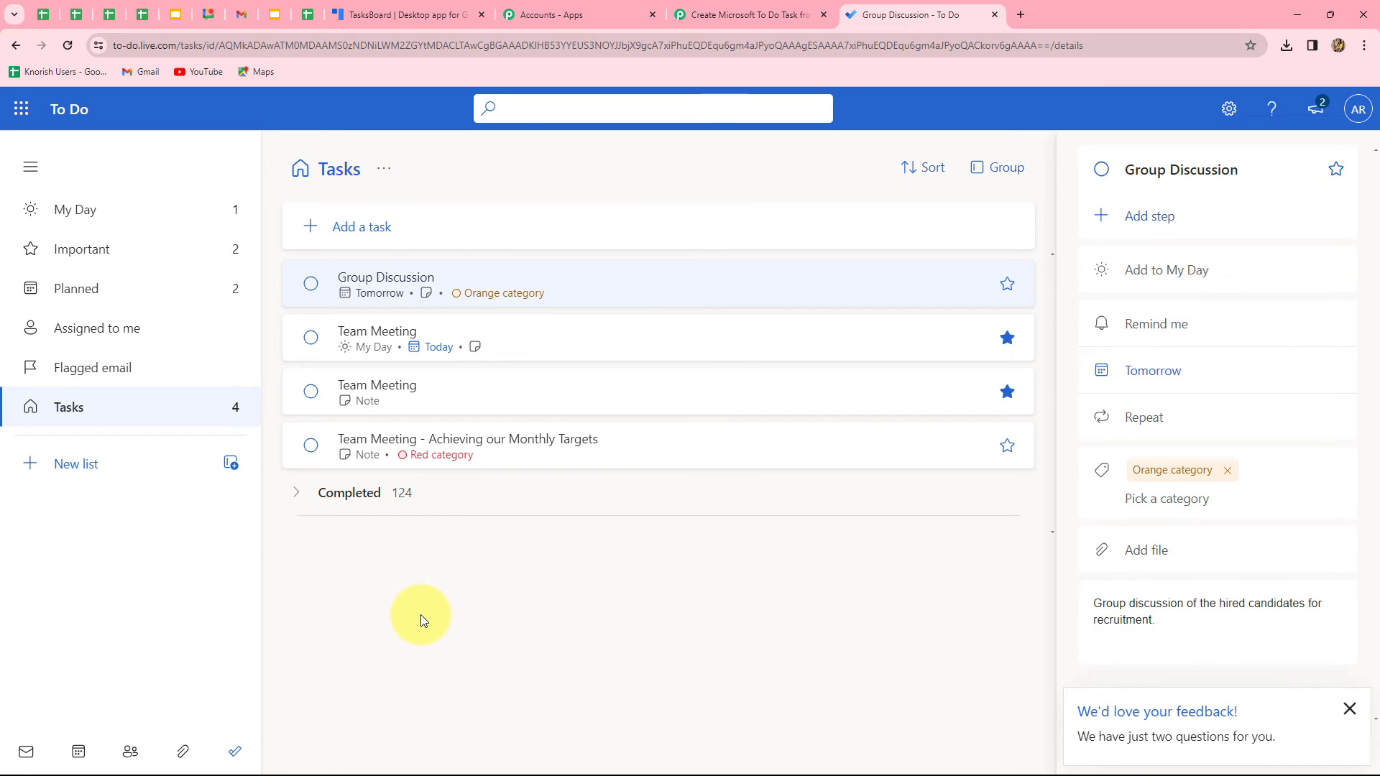
Step: In TasksBoard, add a task titled Test Task to My Tasks with the details "This is a test task." and due date February 15, 2024
key(ctrl+Page_Up)
key(ctrl+Page_Up)
key(ctrl+Page_Up)
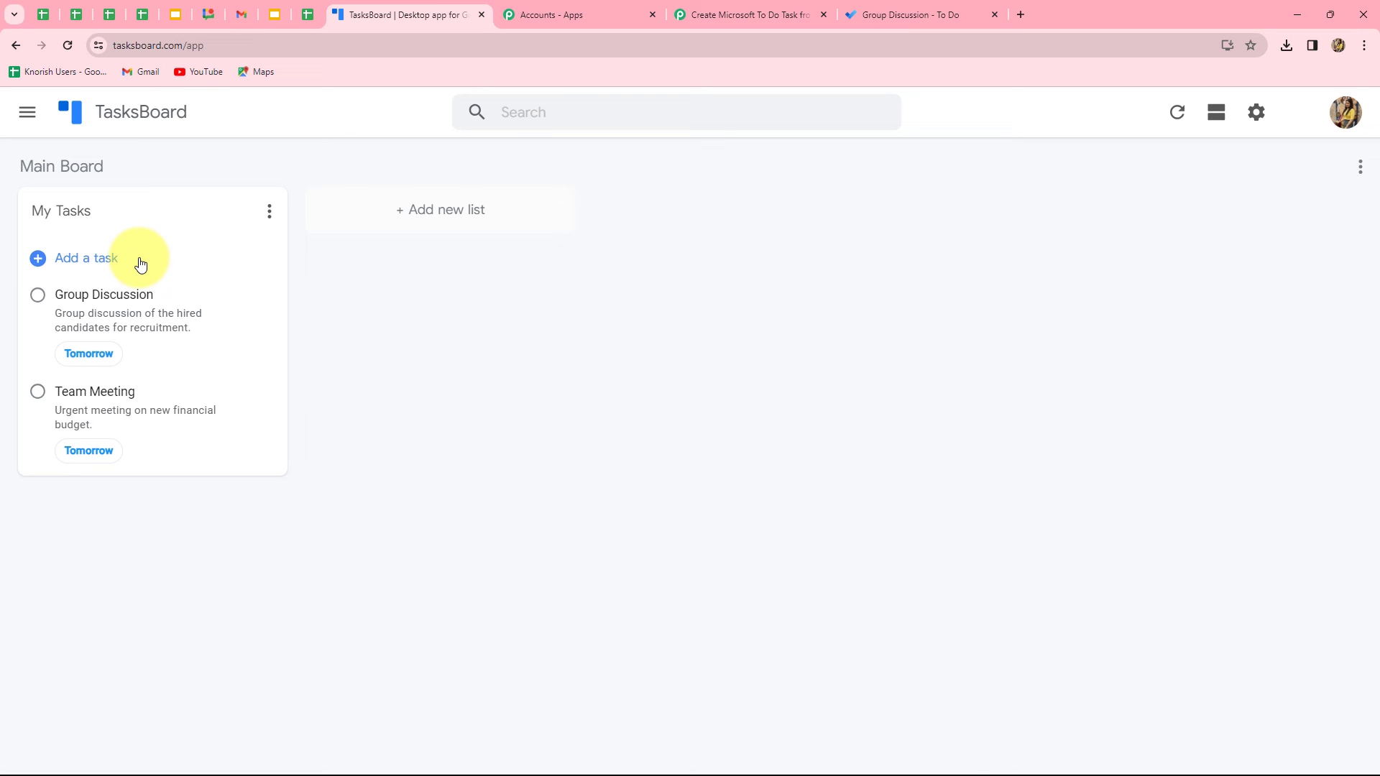
click(891, 14)
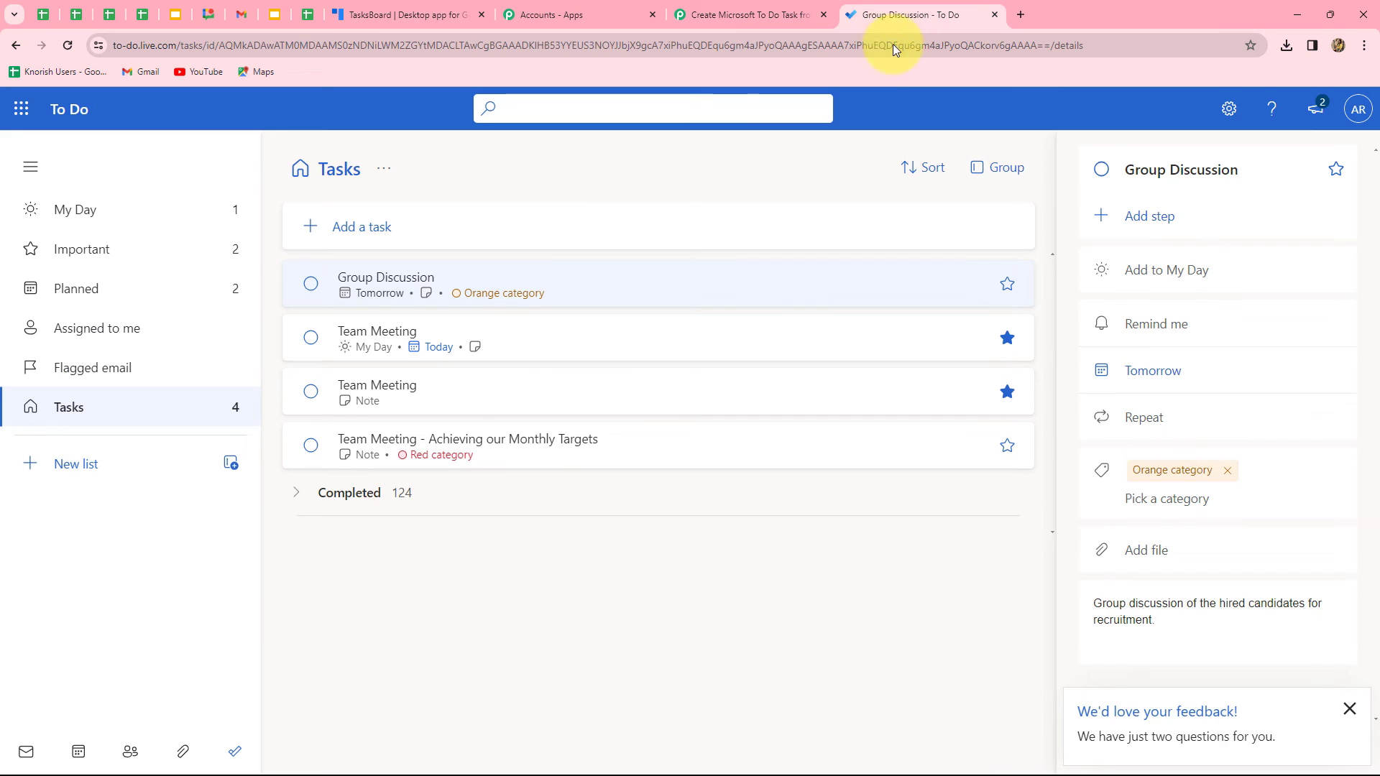
click(432, 14)
click(79, 265)
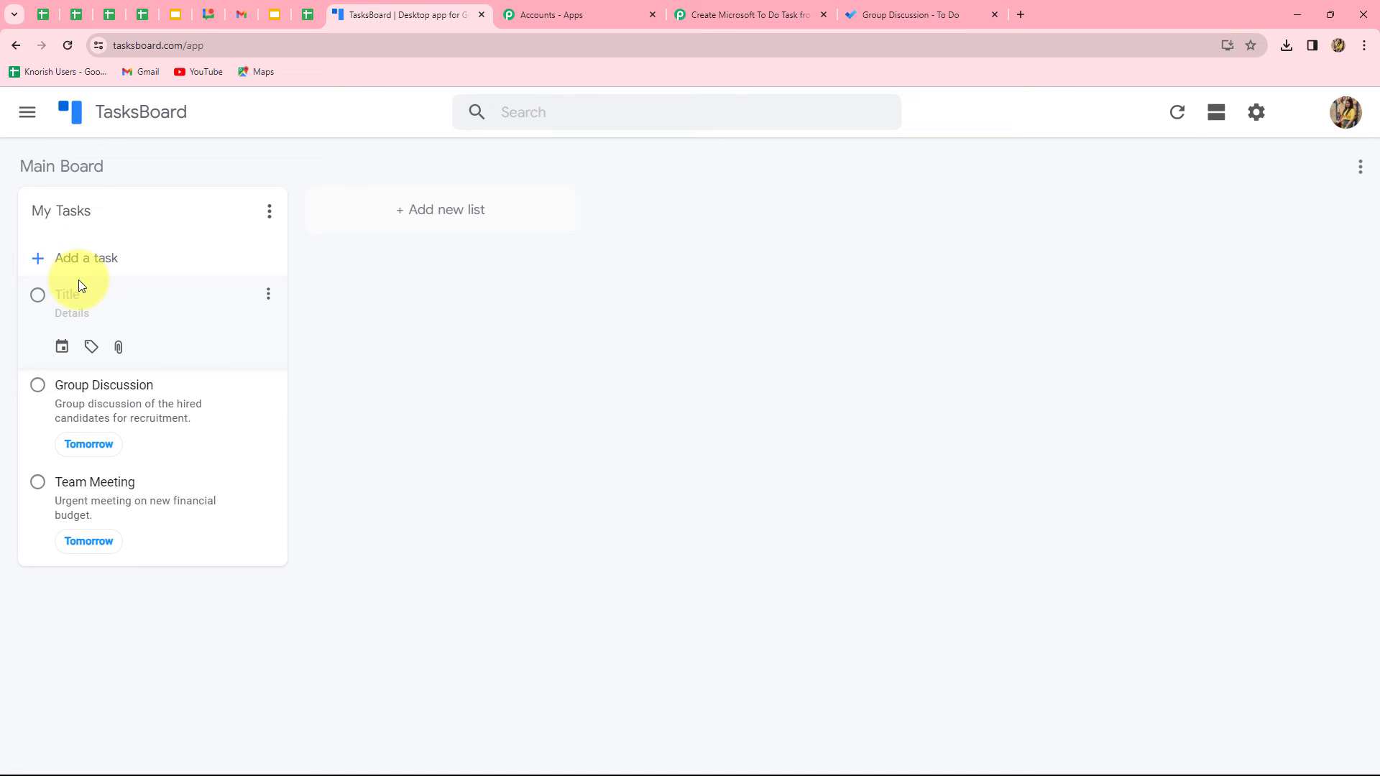
text(Te)
key(Tab)
text(This is a test task.)
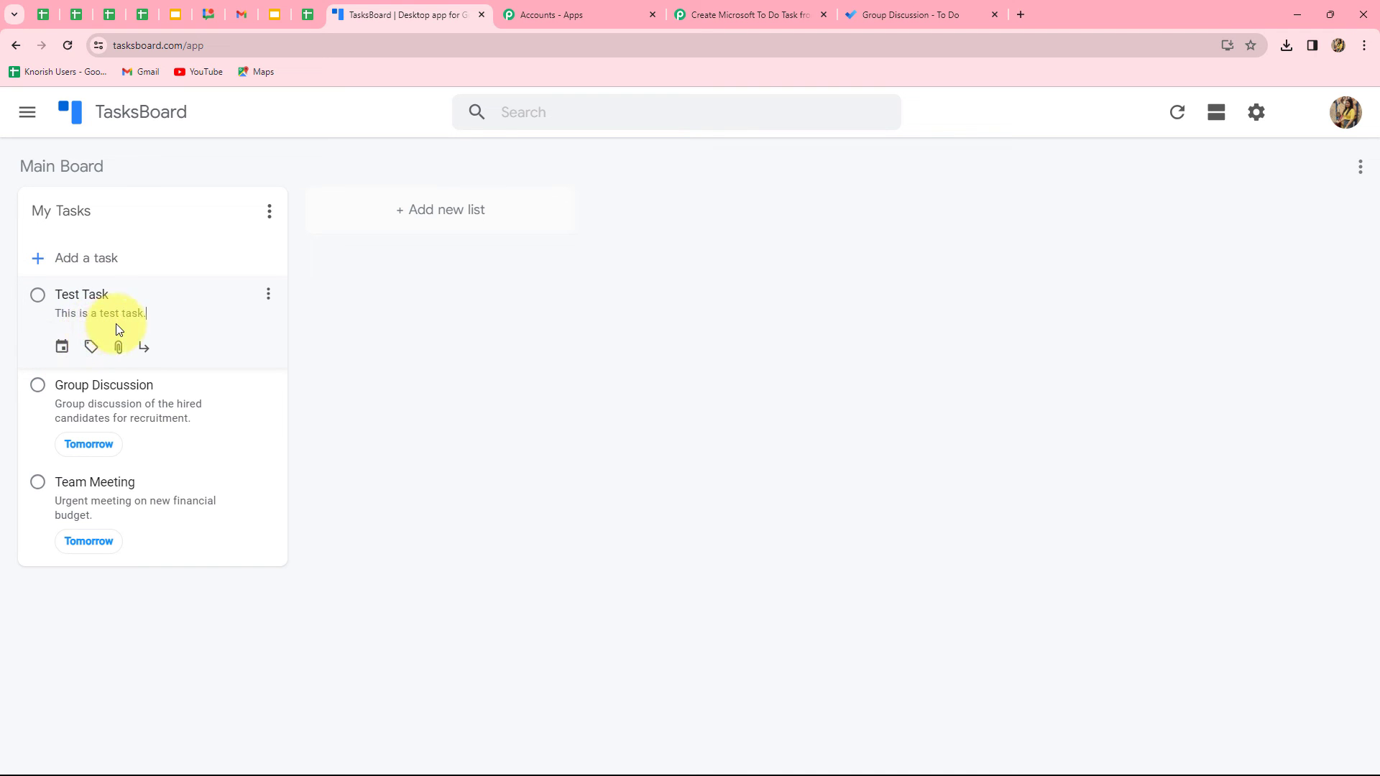
click(62, 348)
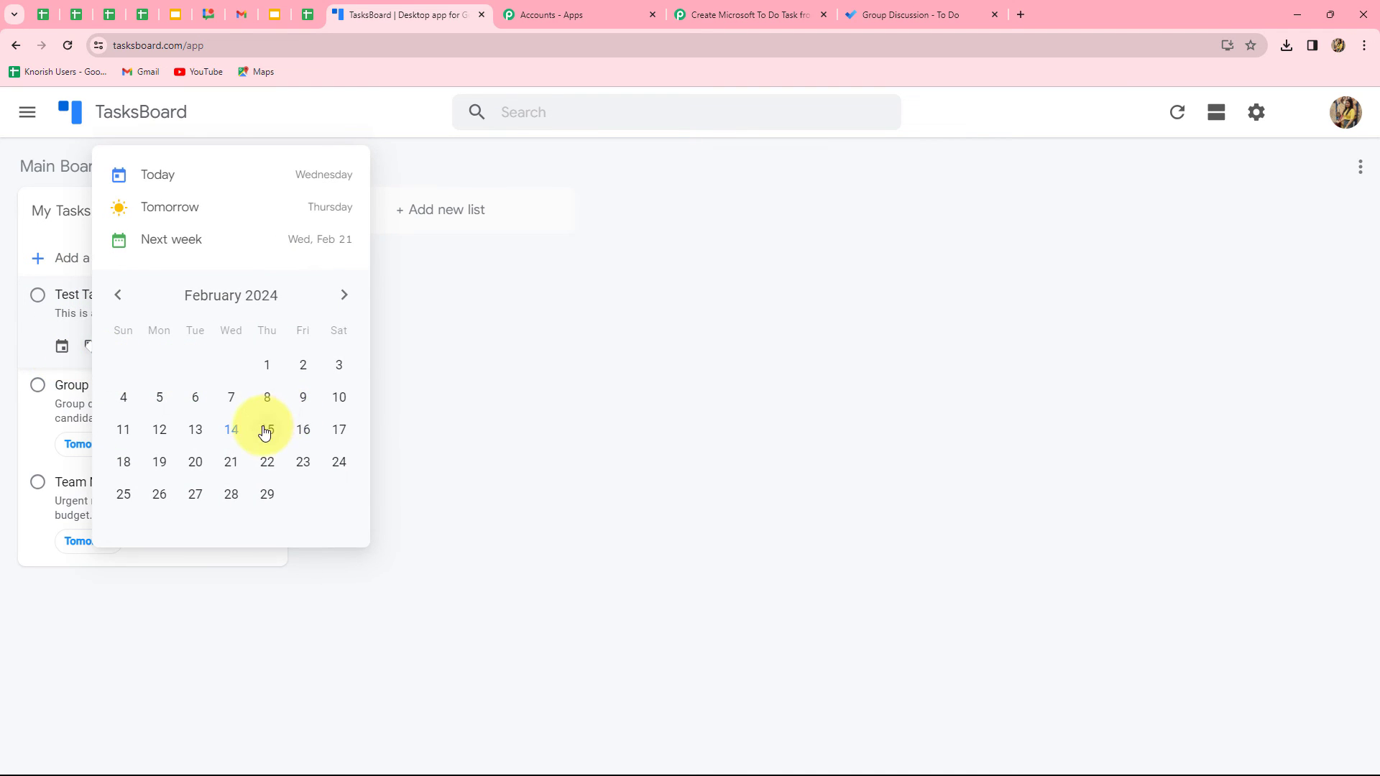
click(268, 429)
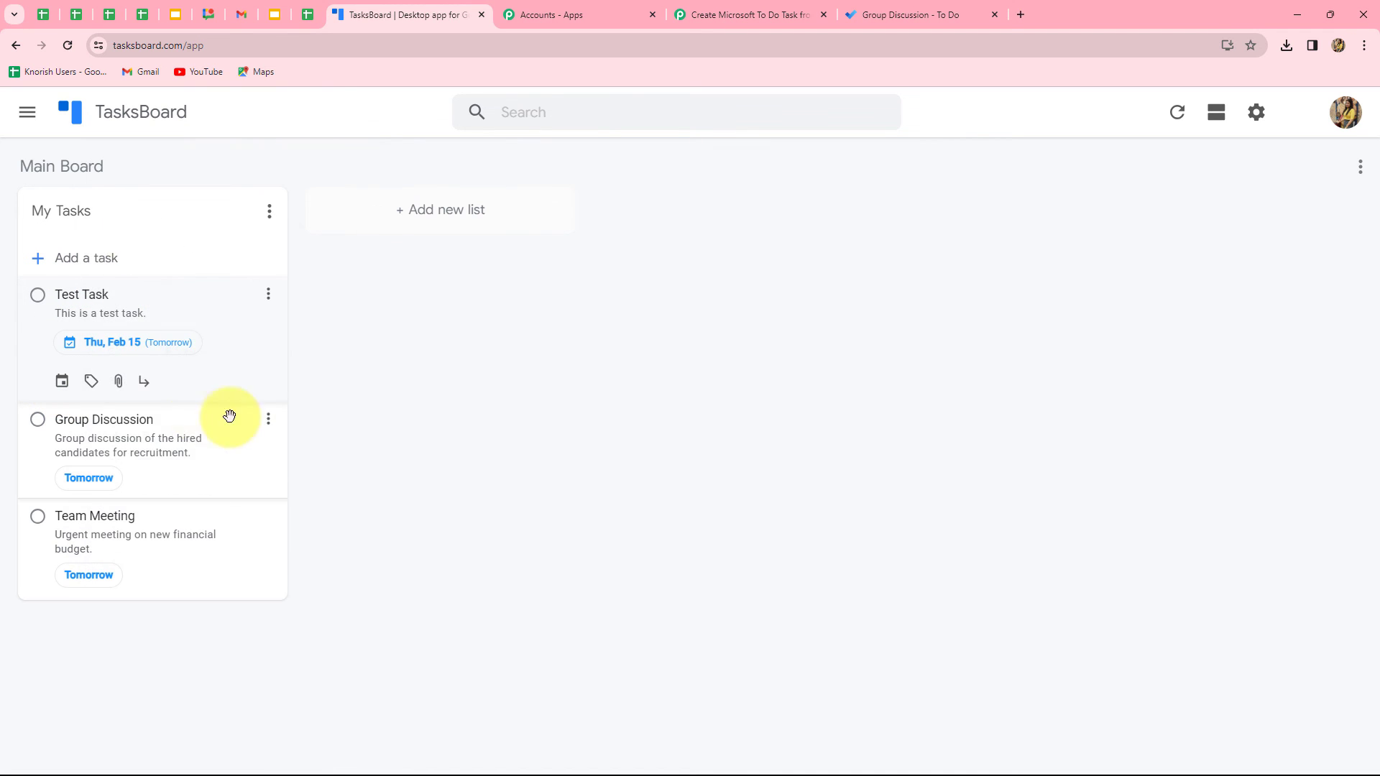
click(304, 358)
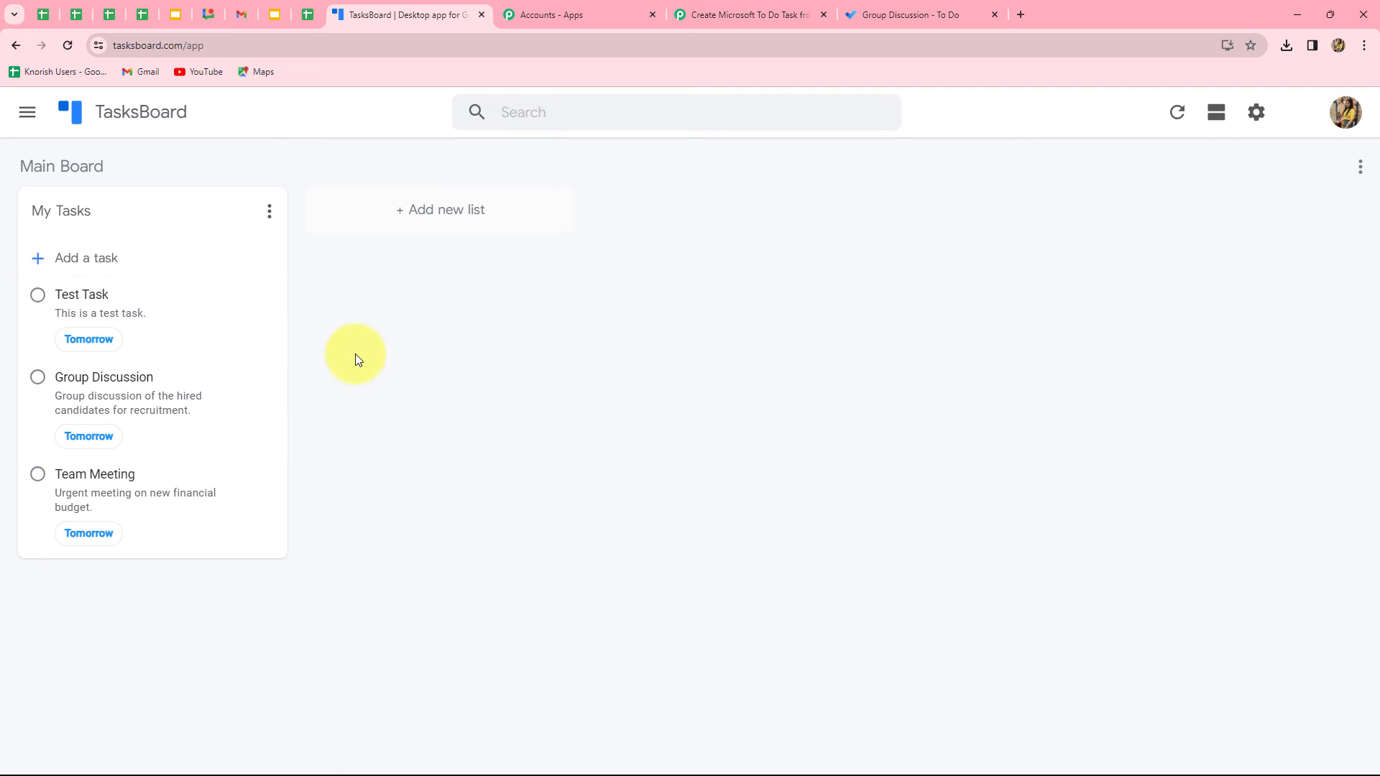
Step: Switch to Microsoft To Do and check the Tasks list for Test Task
click(885, 13)
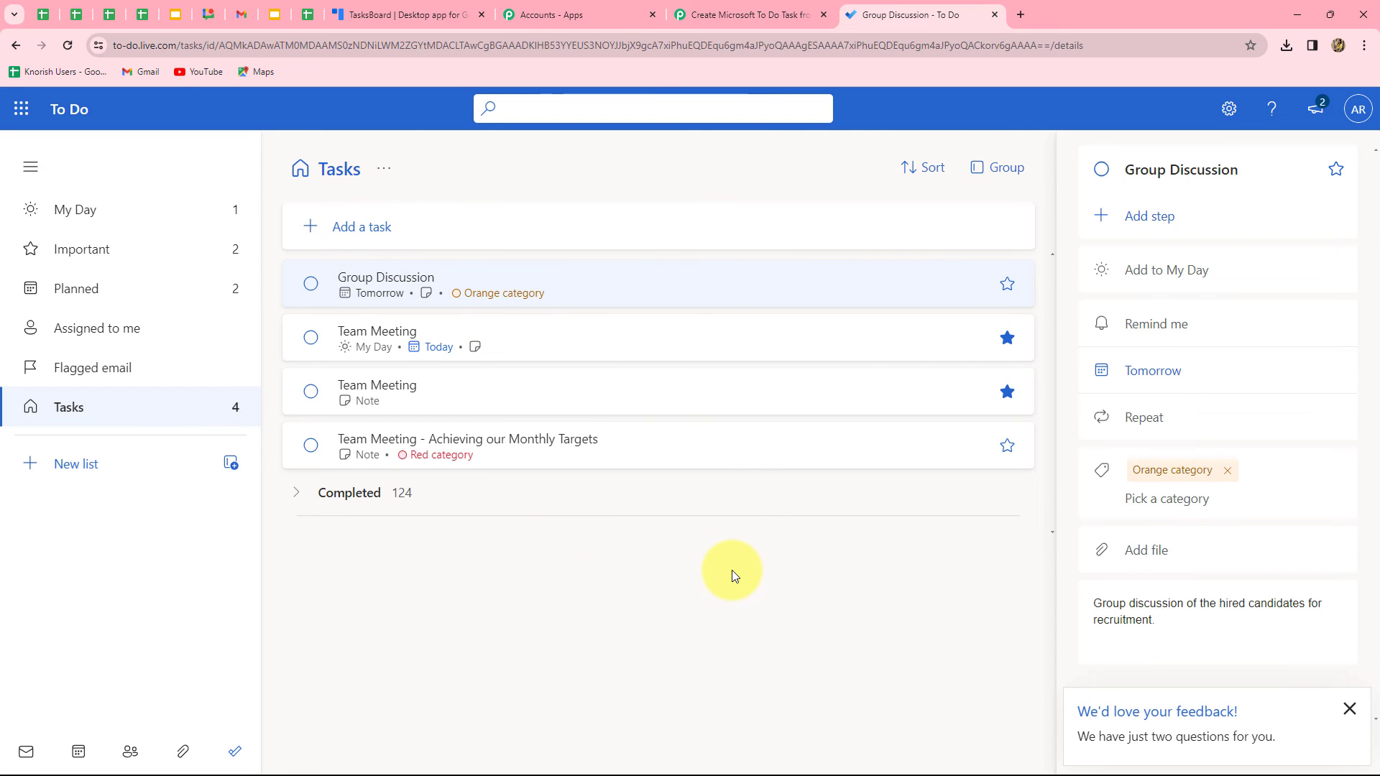
click(747, 14)
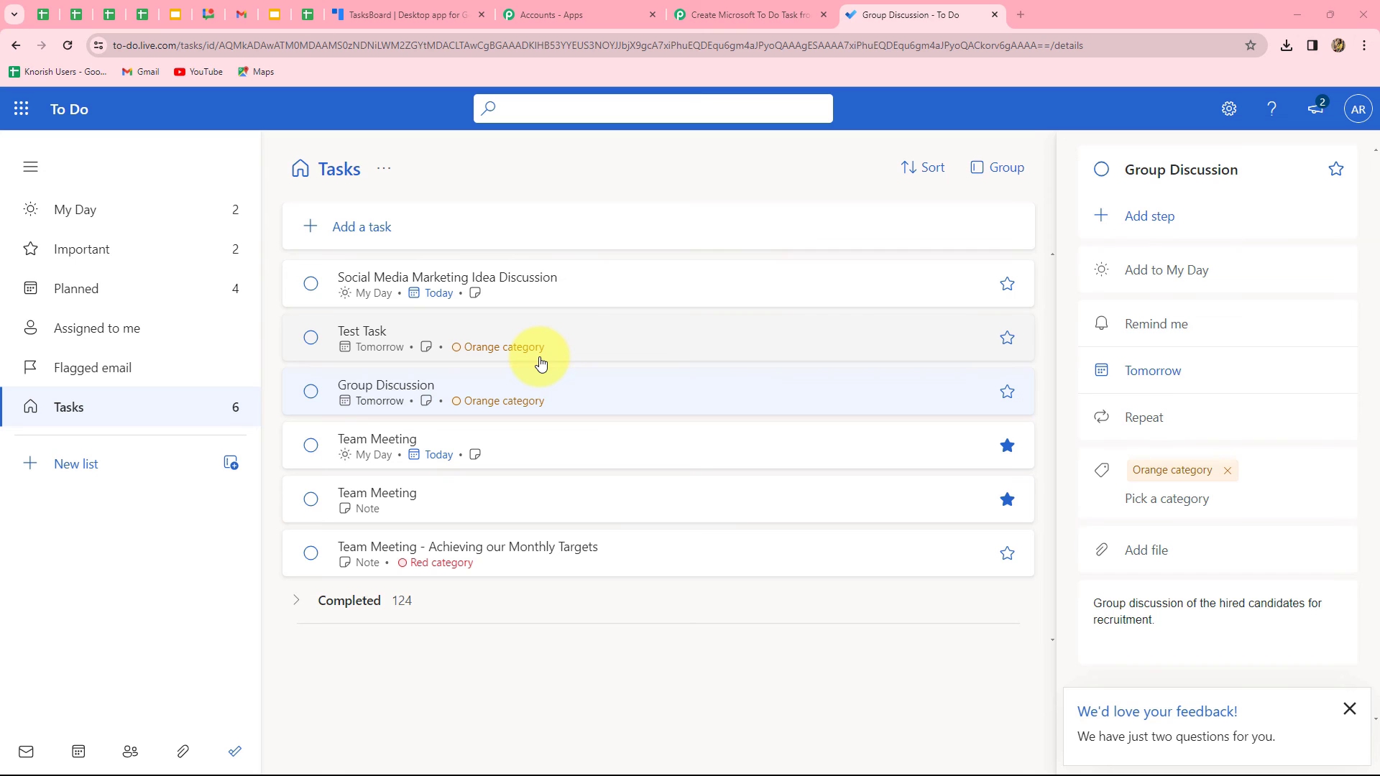
Step: Return to the Pabbly Connect workflow and collapse the Microsoft To-Do Create Task action
click(747, 14)
scroll(1293, 237, up, 10)
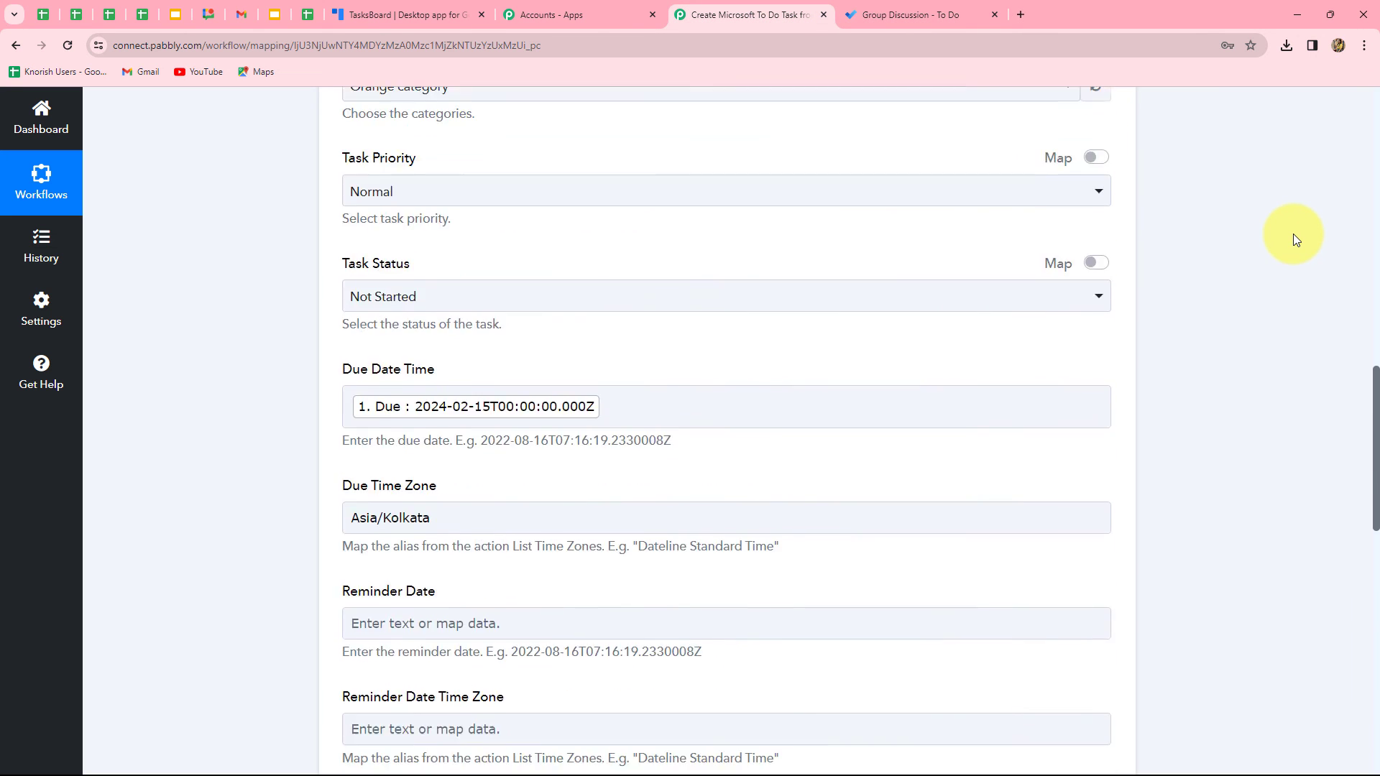
scroll(1292, 234, up, 12)
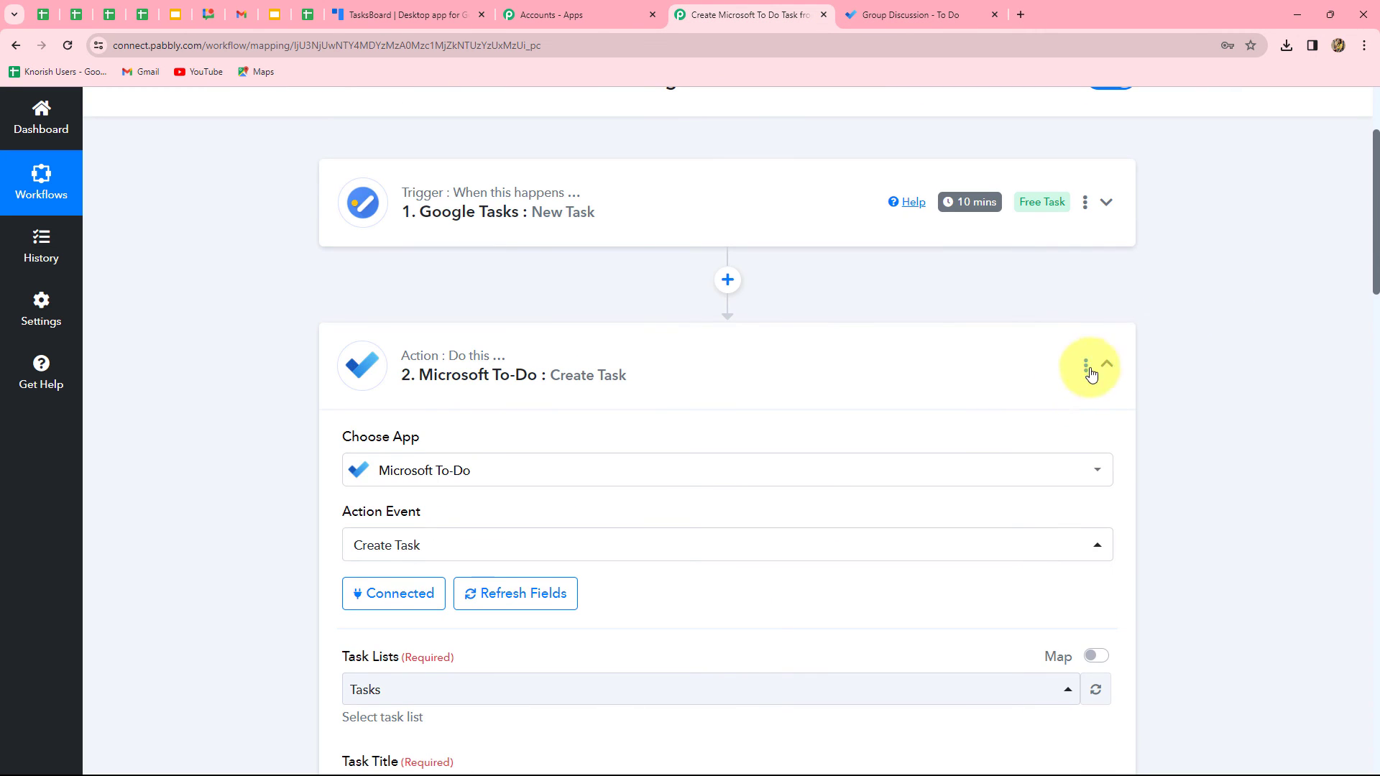
click(1108, 363)
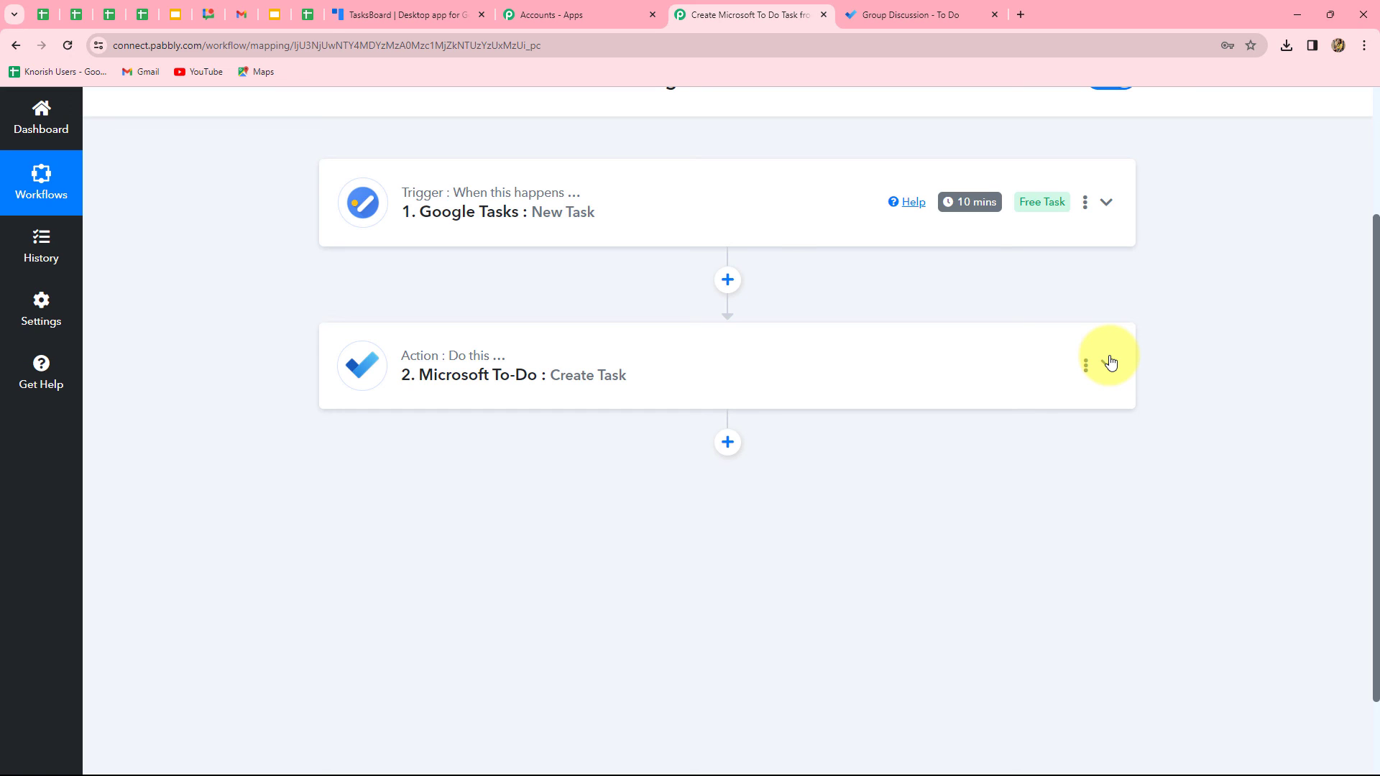